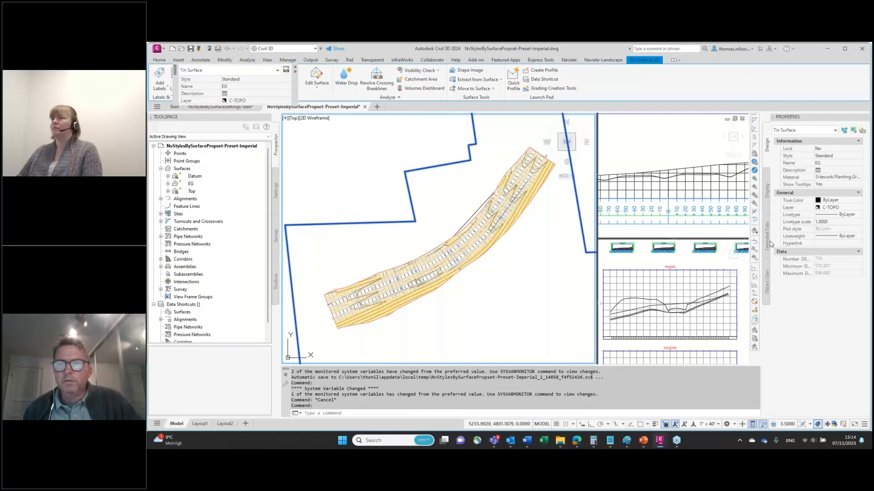
- Check the EG surface's extended data, then use Style by Surface to apply surface, profile and section styles for EG, Datum and Top
{"action": "left_click", "coordinate": [768, 244]}
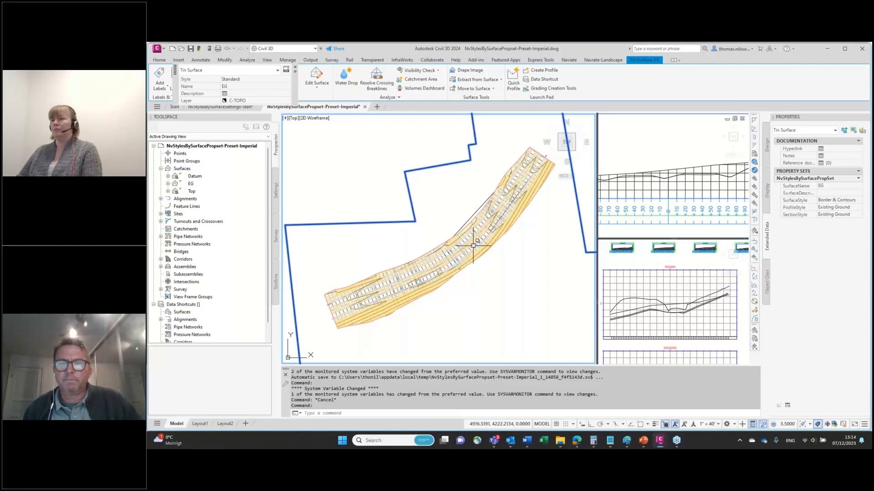
{"action": "key", "text": "Escape"}
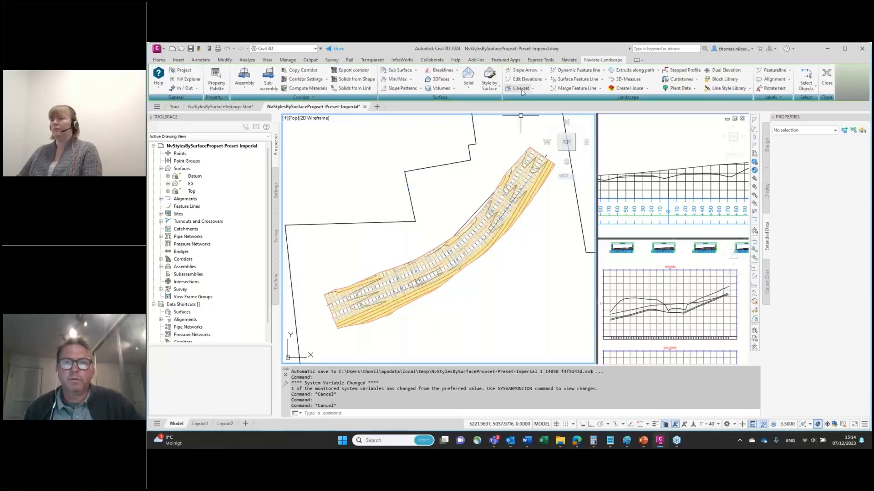
{"action": "left_click", "coordinate": [496, 89]}
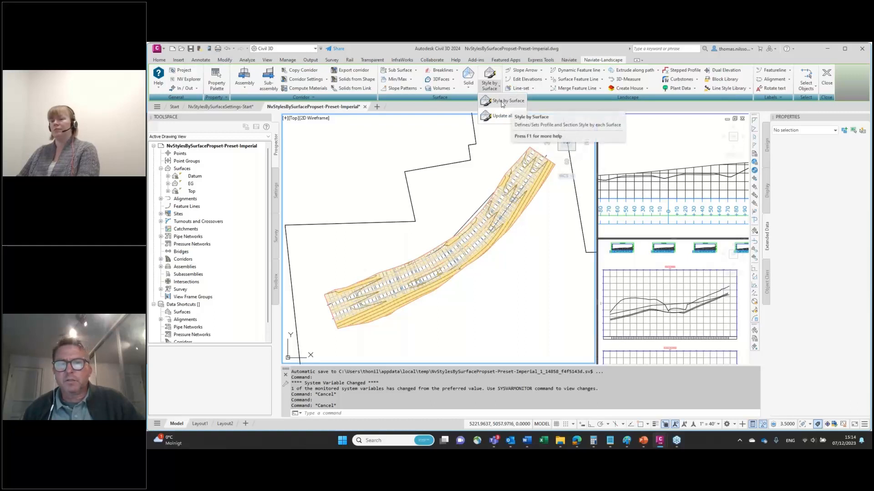
{"action": "left_click", "coordinate": [502, 104]}
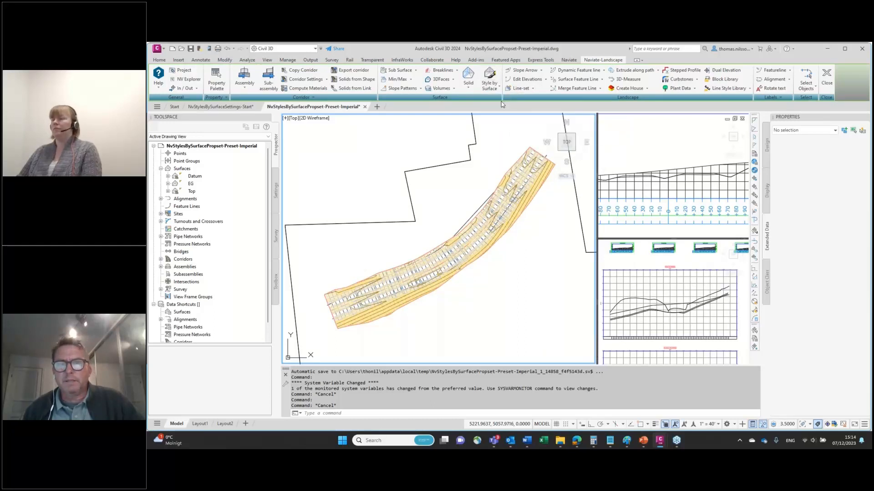
{"action": "left_click_drag", "start_coordinate": [395, 127], "coordinate": [354, 113]}
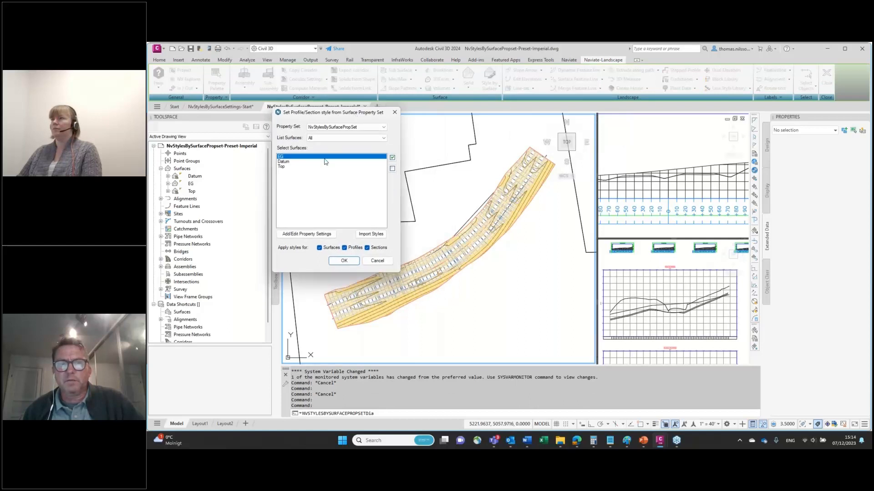
{"action": "left_click", "coordinate": [392, 157]}
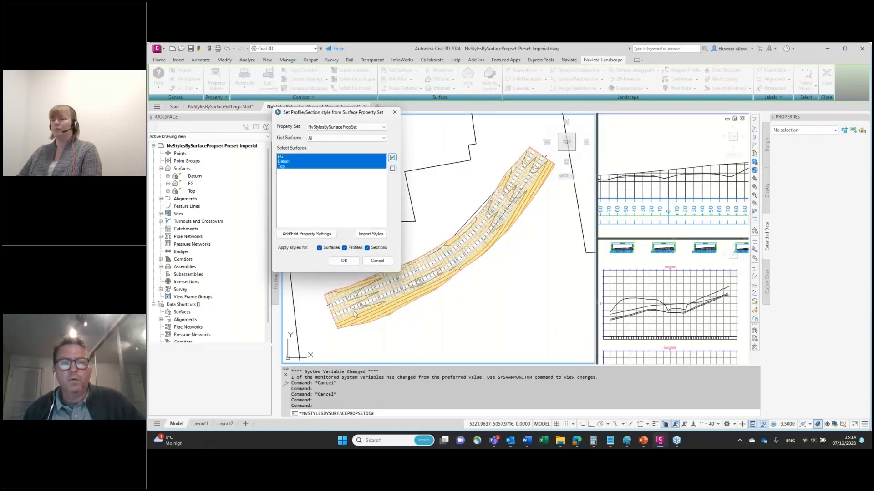
{"action": "left_click", "coordinate": [344, 262]}
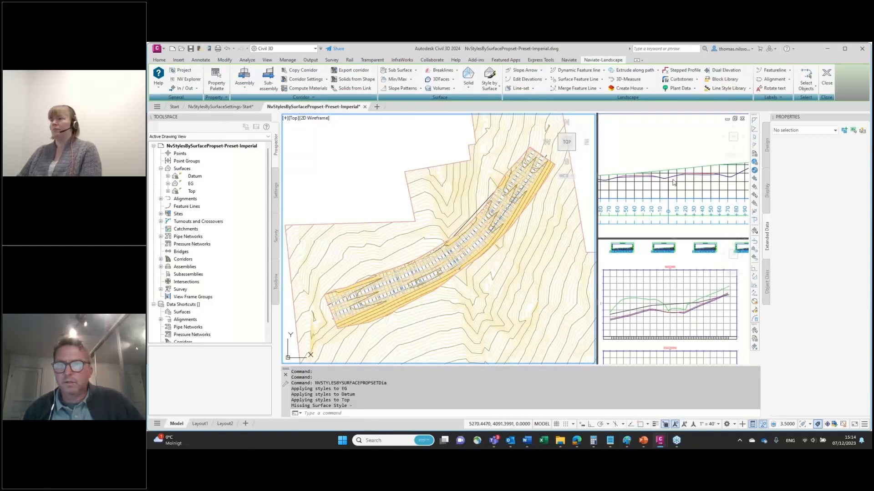
{"action": "left_click", "coordinate": [641, 184]}
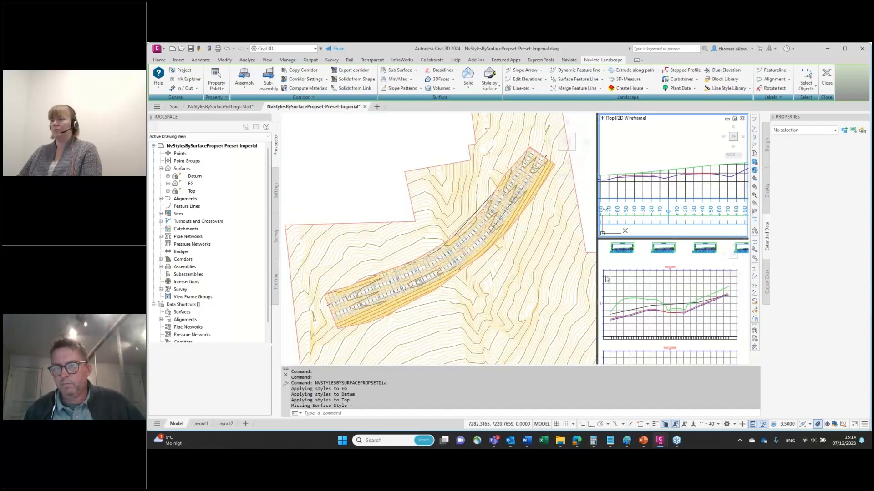
- Switch to the NvStylesBySurfaceSettings-Start drawing and inspect the extended data of the EG surface
{"action": "left_click", "coordinate": [221, 107]}
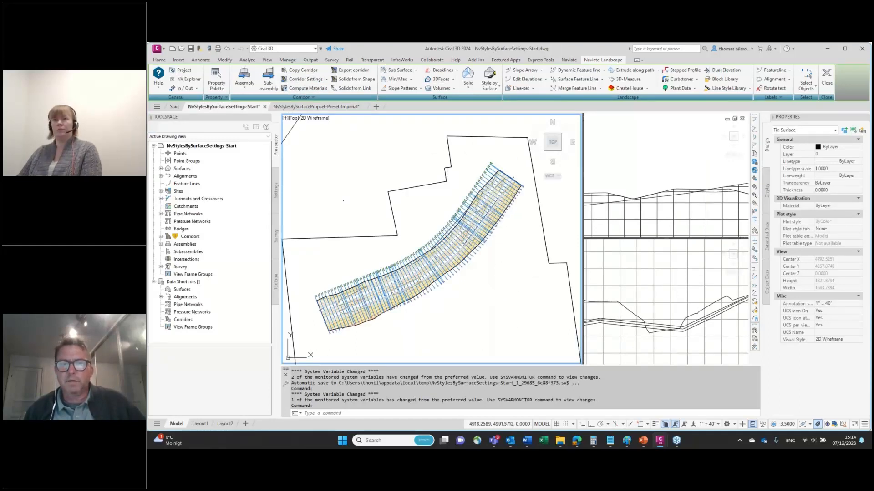
{"action": "left_click", "coordinate": [448, 151]}
{"action": "left_click", "coordinate": [766, 237]}
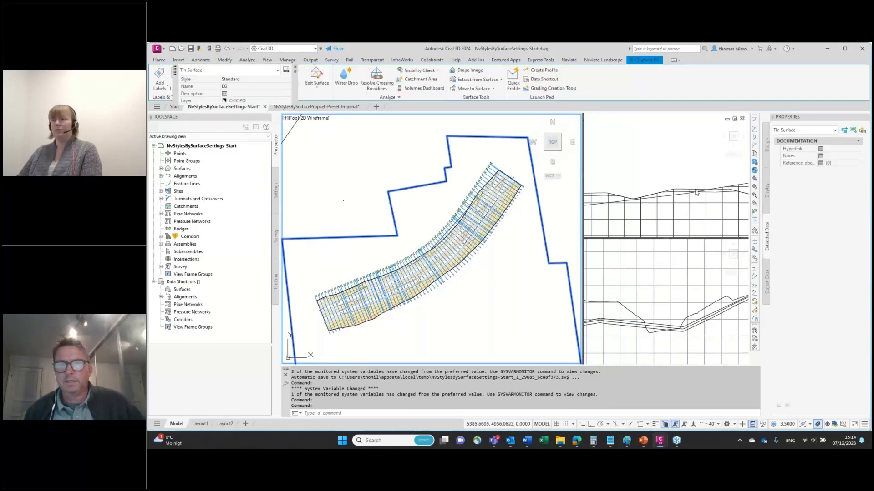
{"action": "key", "text": "Escape"}
{"action": "key", "text": "Escape"}
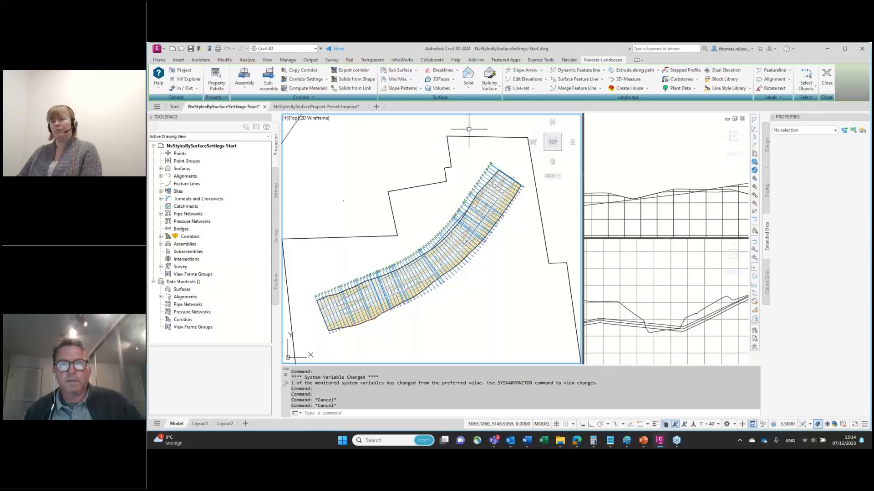
- Start Style by Surface and choose NvStylesBySurfacePropSet as the property set
{"action": "left_click", "coordinate": [496, 86]}
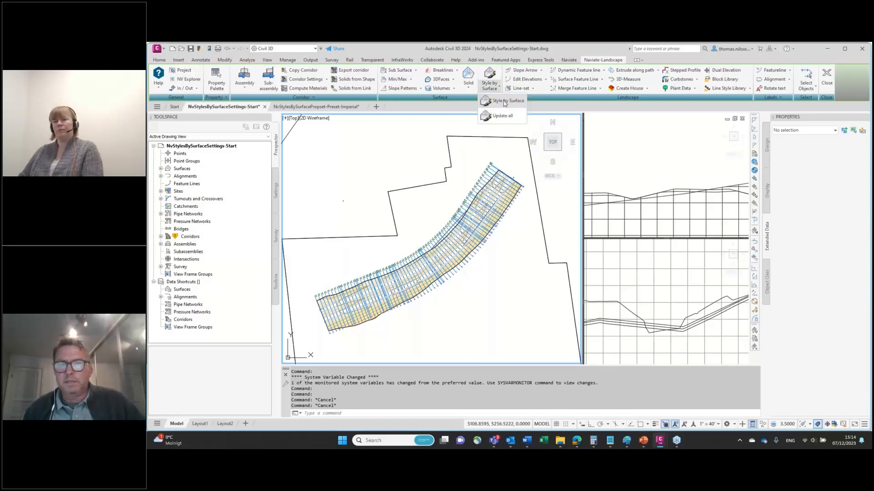
{"action": "left_click", "coordinate": [505, 102]}
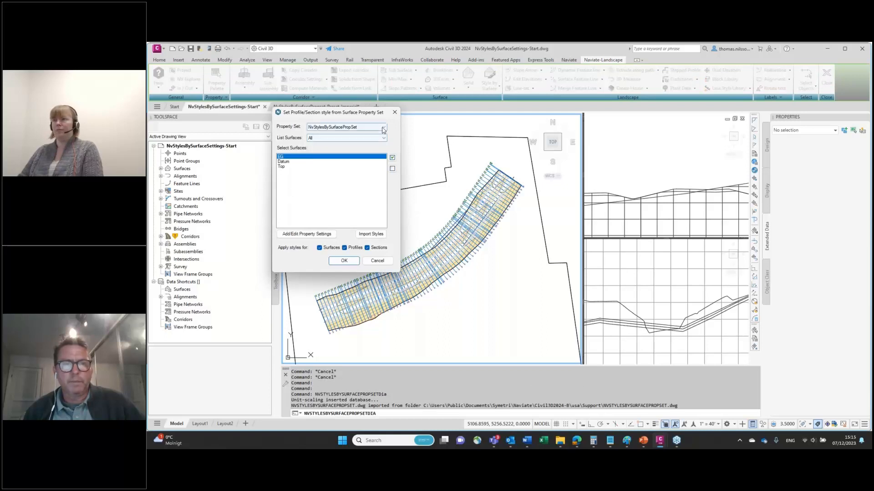
{"action": "left_click", "coordinate": [385, 128]}
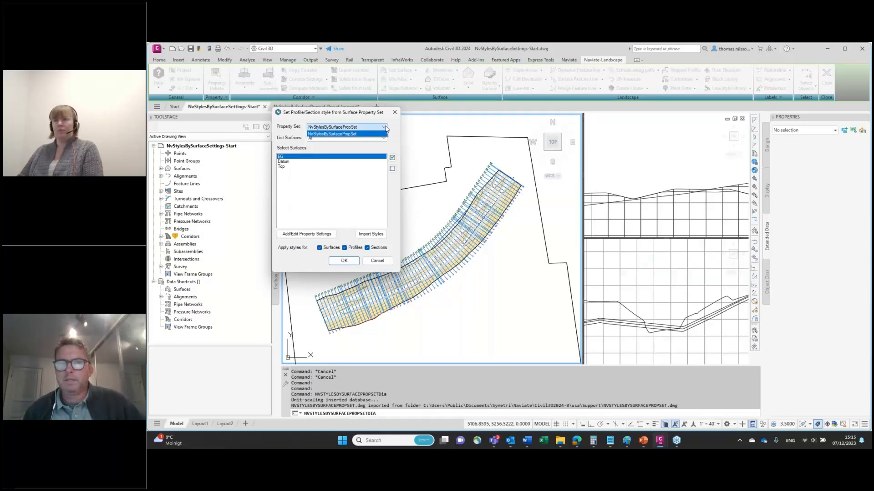
{"action": "left_click", "coordinate": [371, 133]}
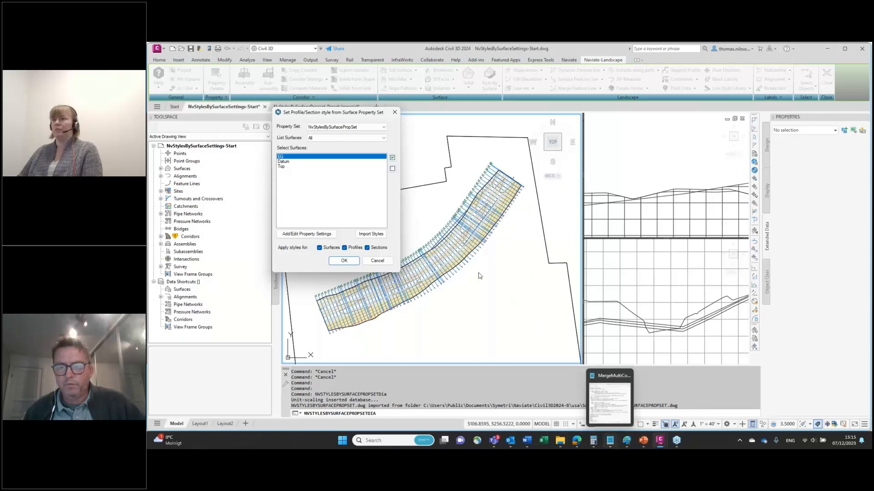
- Add property settings to the EG surface with surface style Border & Contours and both profile and section styles Existing Ground
{"action": "left_click", "coordinate": [297, 232]}
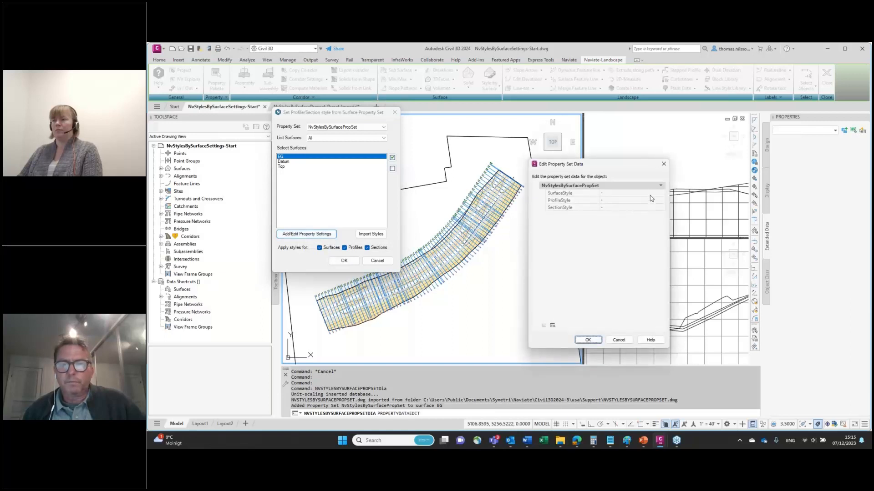
{"action": "left_click", "coordinate": [652, 194]}
{"action": "left_click", "coordinate": [662, 195]}
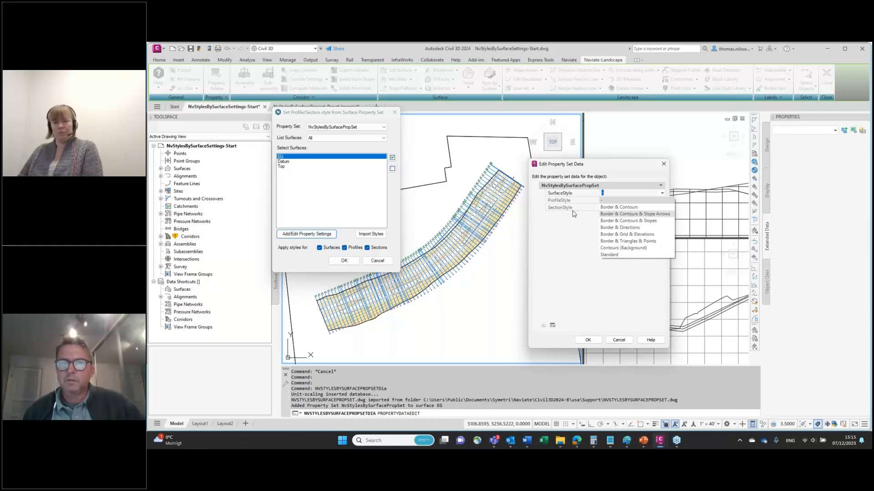
{"action": "left_click", "coordinate": [641, 209]}
{"action": "left_click", "coordinate": [662, 202]}
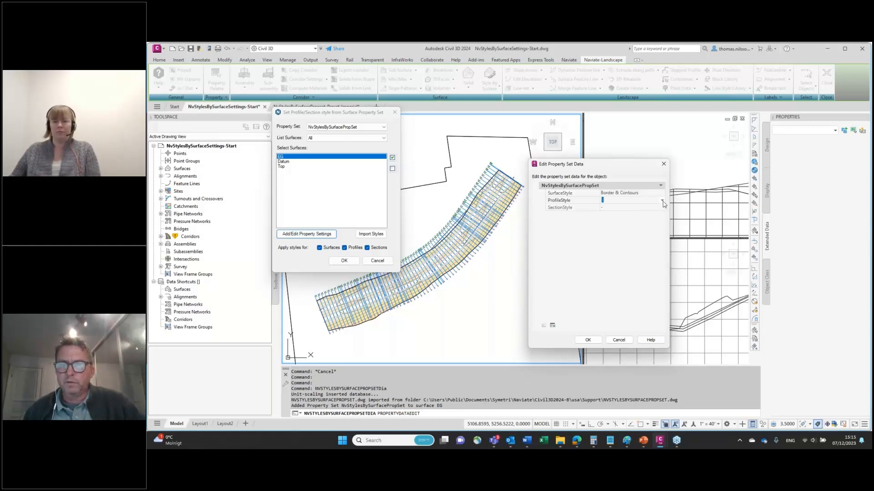
{"action": "left_click", "coordinate": [661, 200]}
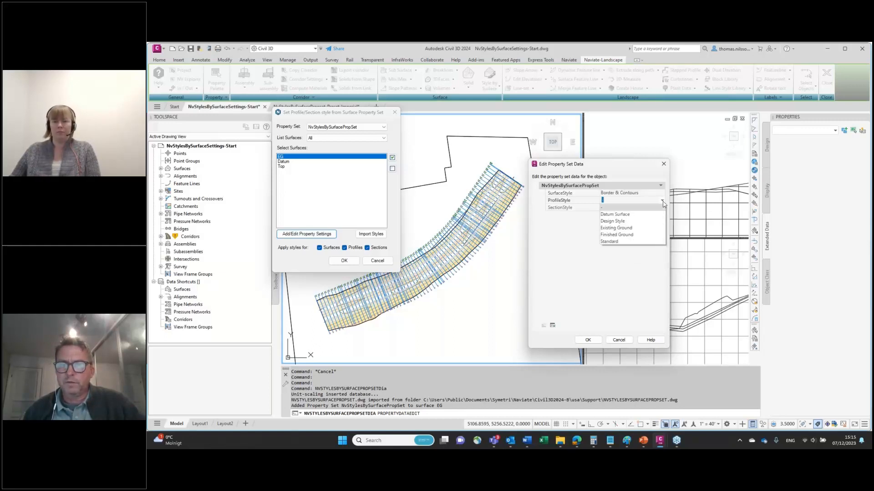
{"action": "left_click", "coordinate": [643, 228]}
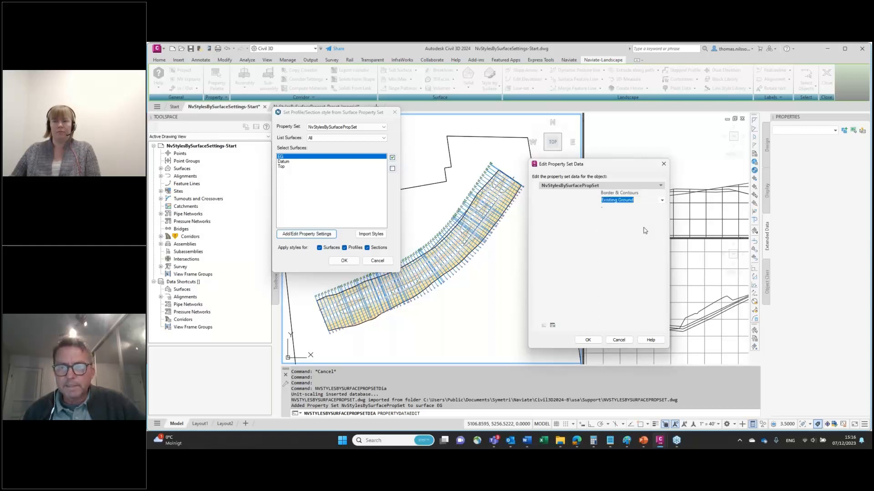
{"action": "left_click", "coordinate": [662, 207]}
{"action": "left_click", "coordinate": [662, 208]}
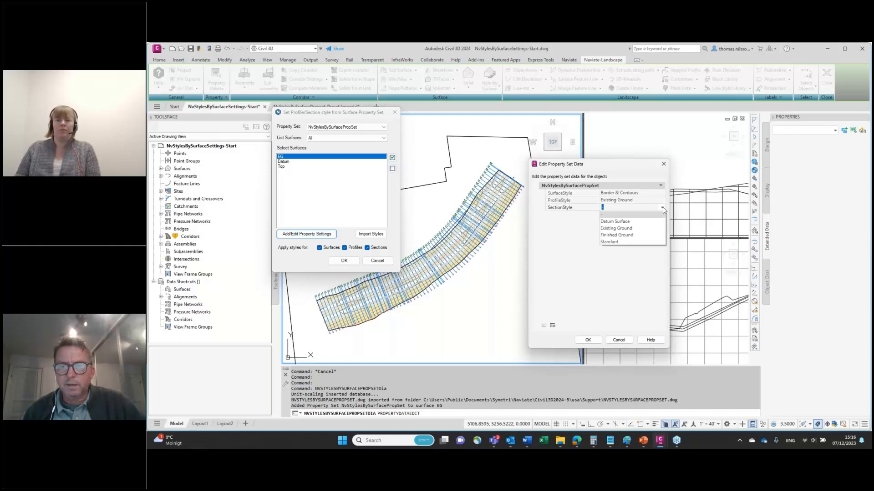
{"action": "left_click", "coordinate": [655, 229]}
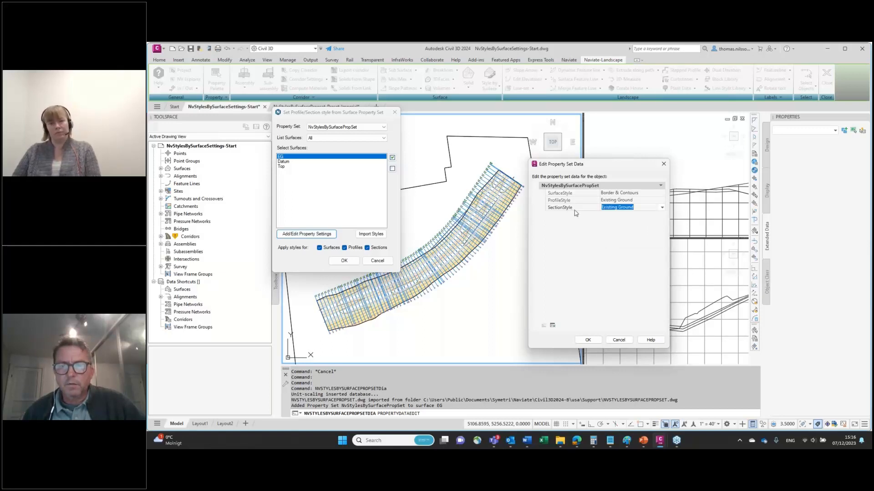
- Review the available profile and section styles for EG and accept its property set data
{"action": "left_click", "coordinate": [664, 201]}
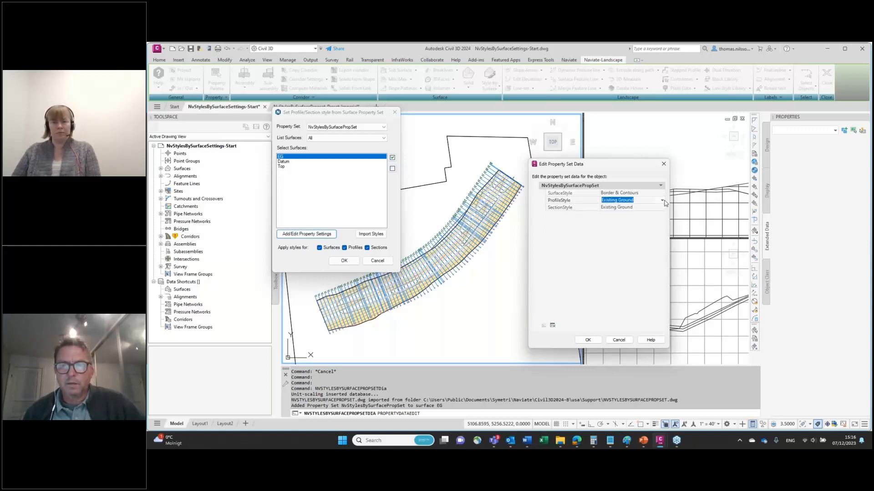
{"action": "left_click", "coordinate": [664, 202]}
{"action": "left_click", "coordinate": [676, 214]}
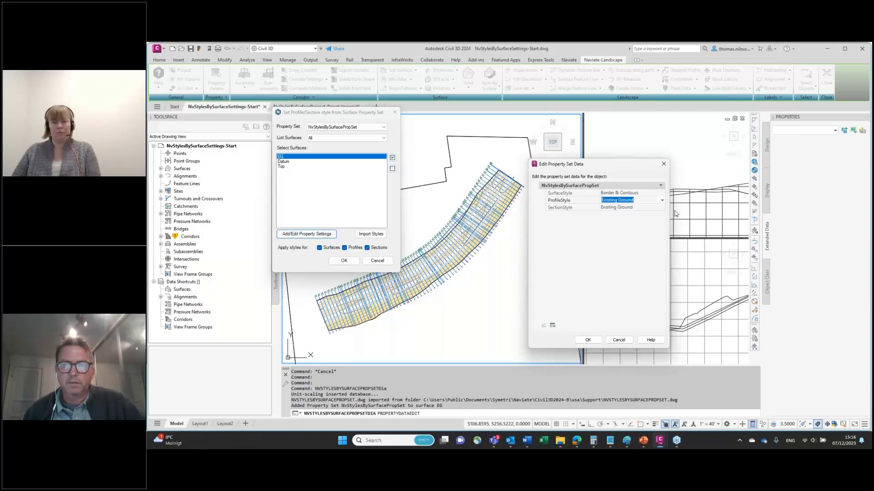
{"action": "left_click", "coordinate": [663, 210]}
{"action": "left_click", "coordinate": [662, 210]}
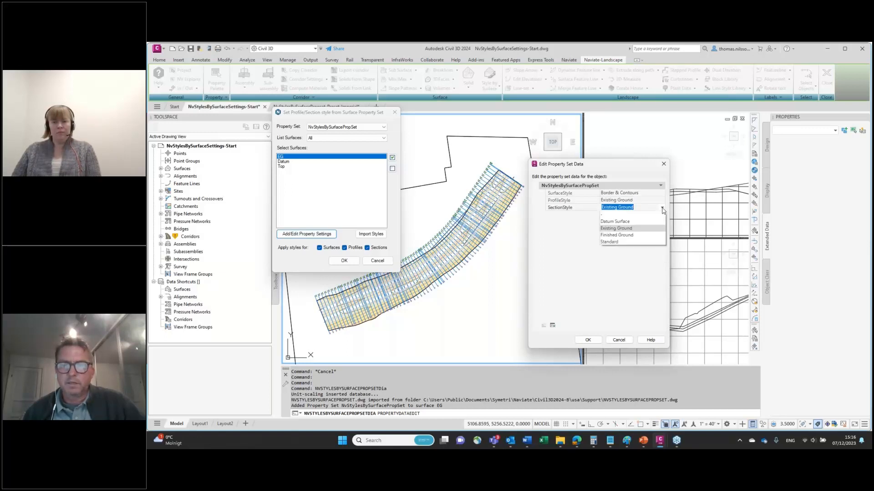
{"action": "left_click", "coordinate": [567, 252]}
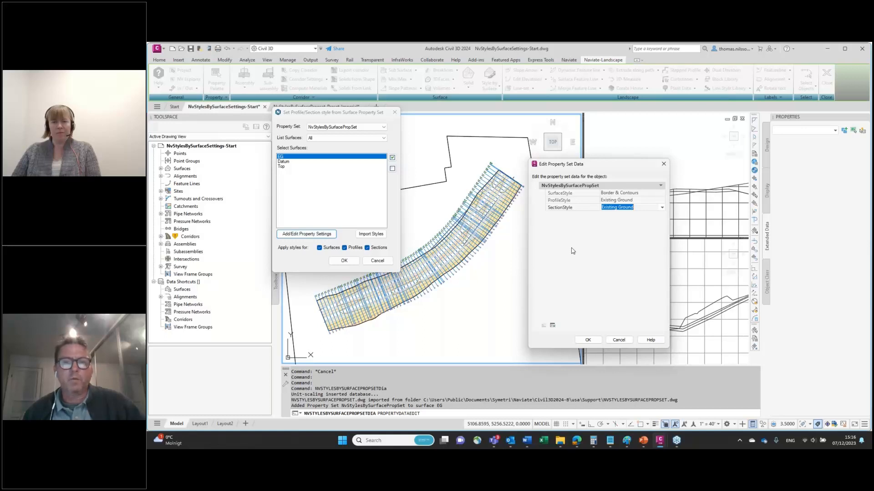
{"action": "left_click", "coordinate": [589, 341]}
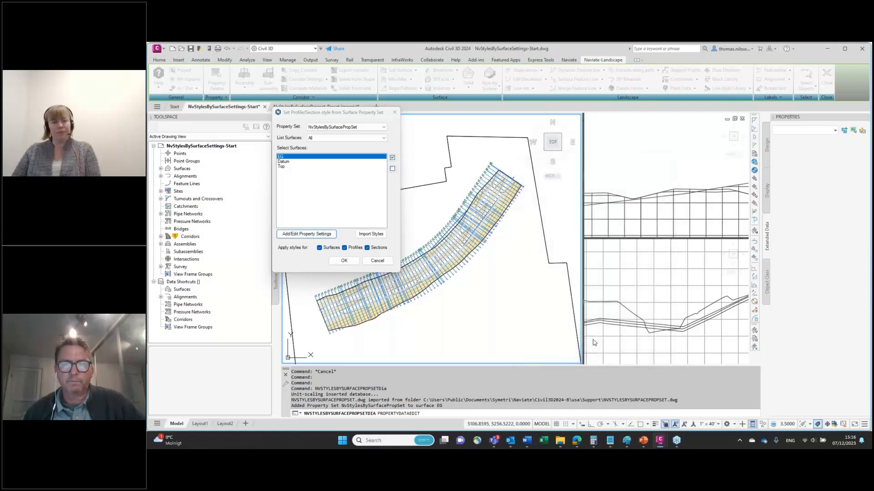
- Add property settings to the Datum surface with profile and section styles Datum Surface, leaving its surface style unset
{"action": "left_click", "coordinate": [285, 162]}
{"action": "left_click", "coordinate": [306, 234]}
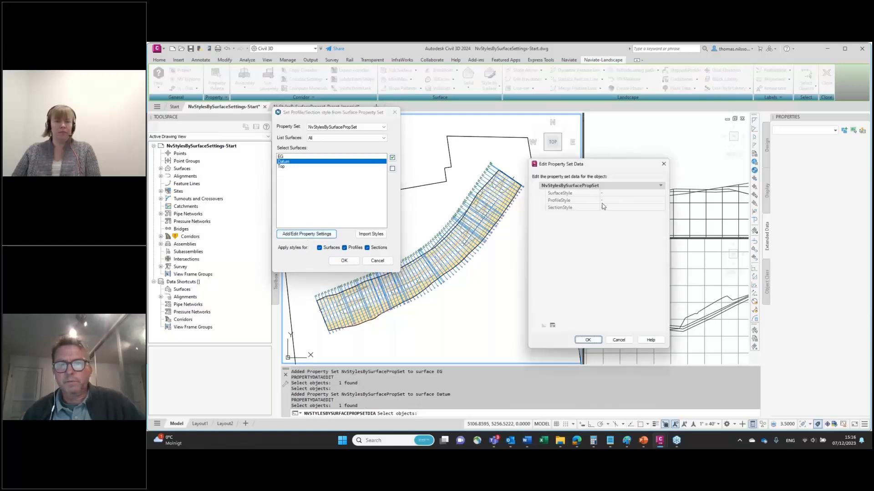
{"action": "left_click", "coordinate": [662, 194]}
{"action": "left_click", "coordinate": [662, 196]}
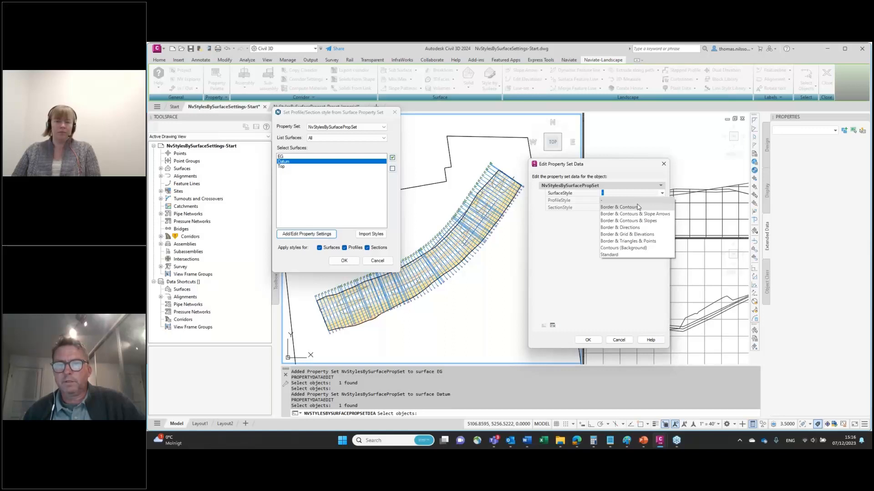
{"action": "left_click", "coordinate": [636, 169]}
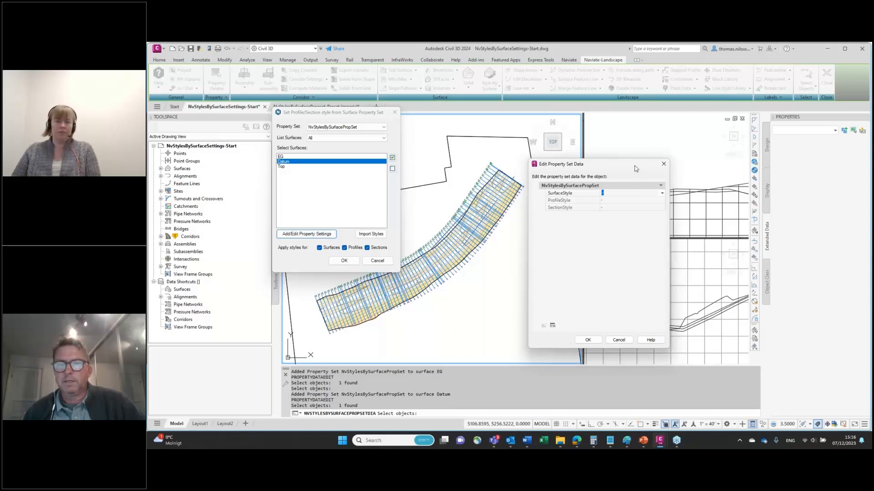
{"action": "left_click", "coordinate": [605, 200]}
{"action": "left_click", "coordinate": [662, 200]}
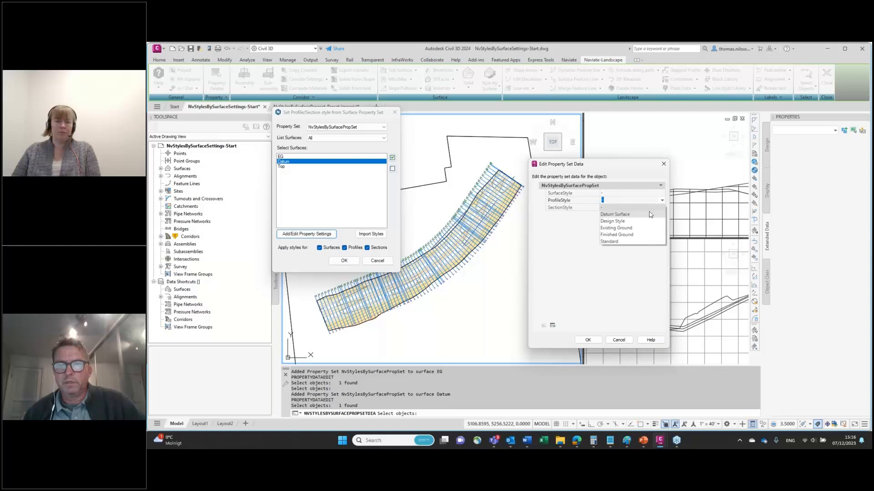
{"action": "left_click", "coordinate": [650, 214]}
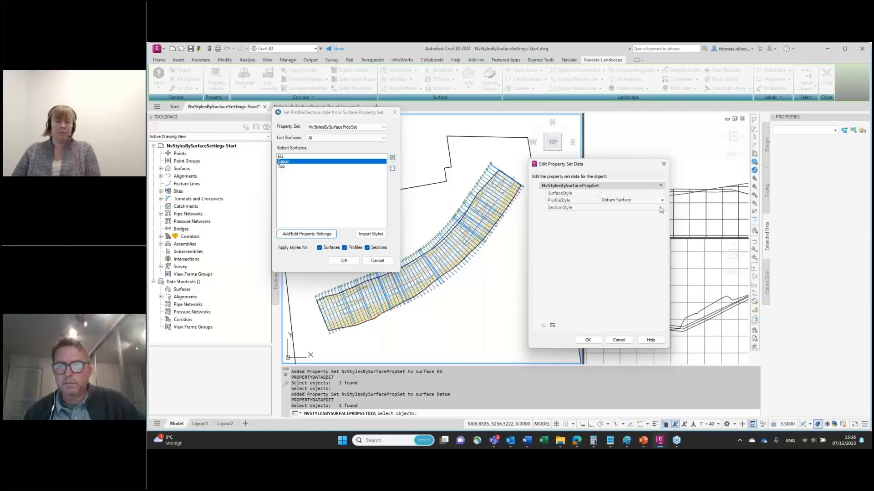
{"action": "left_click", "coordinate": [605, 208]}
{"action": "left_click", "coordinate": [662, 208]}
{"action": "left_click", "coordinate": [647, 222]}
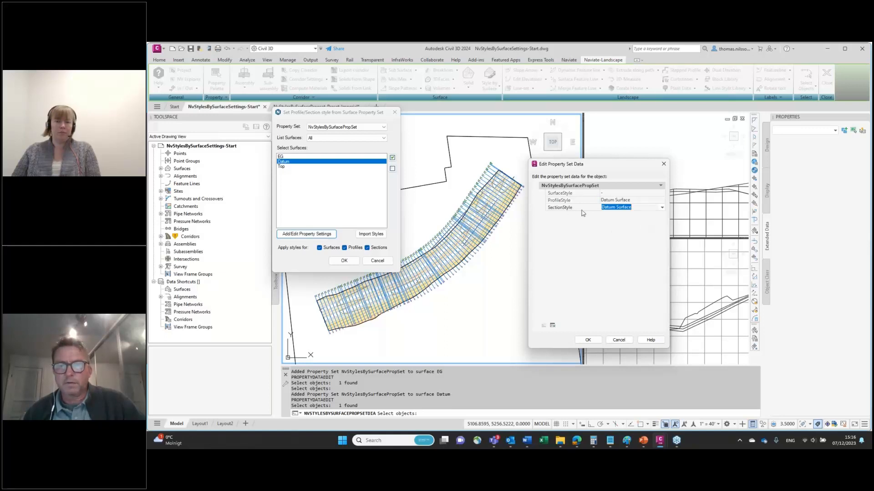
{"action": "left_click", "coordinate": [588, 341]}
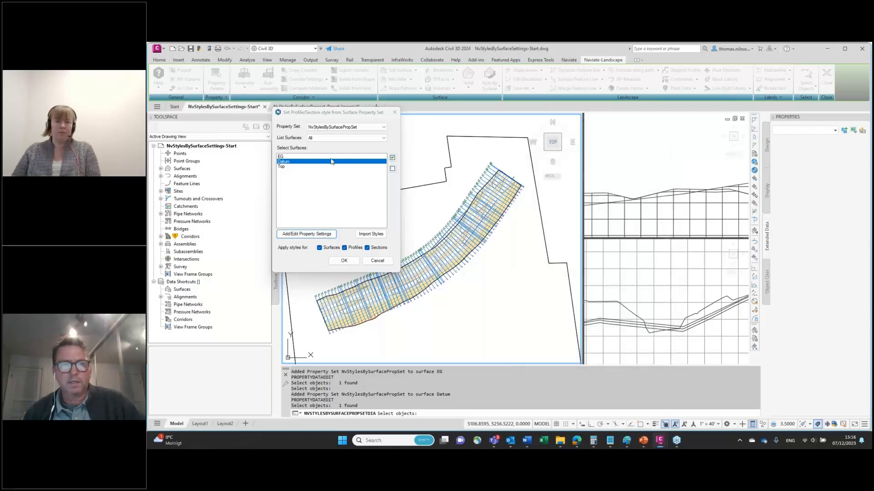
- Add property settings to the Top surface with profile and section styles Finished Ground, leaving its surface style unset
{"action": "left_click", "coordinate": [283, 167]}
{"action": "left_click", "coordinate": [304, 233]}
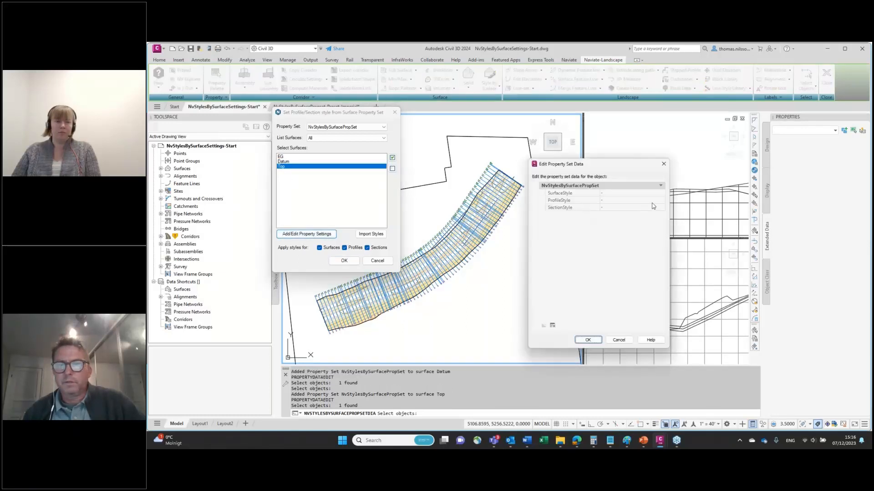
{"action": "left_click", "coordinate": [655, 201]}
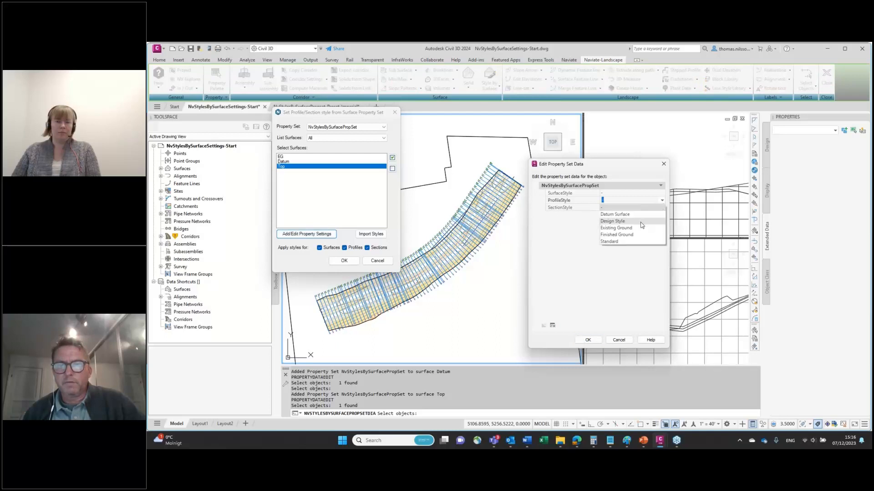
{"action": "left_click", "coordinate": [643, 235]}
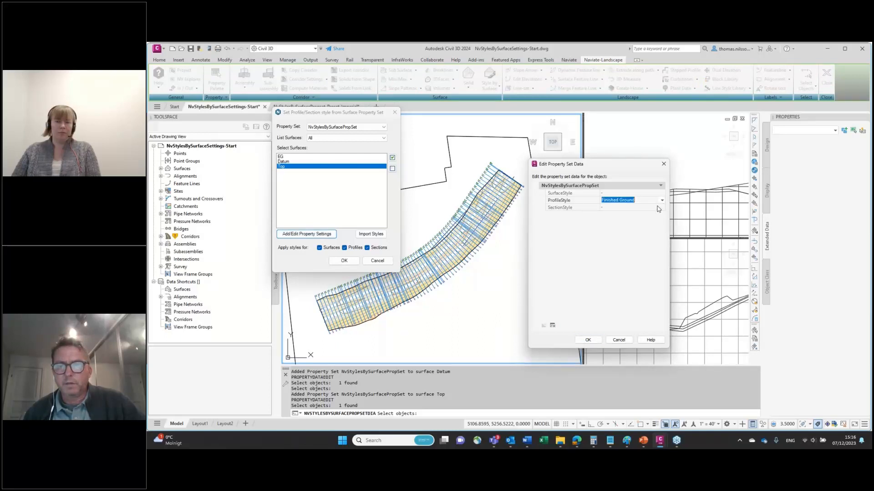
{"action": "left_click", "coordinate": [657, 208]}
{"action": "left_click", "coordinate": [643, 241]}
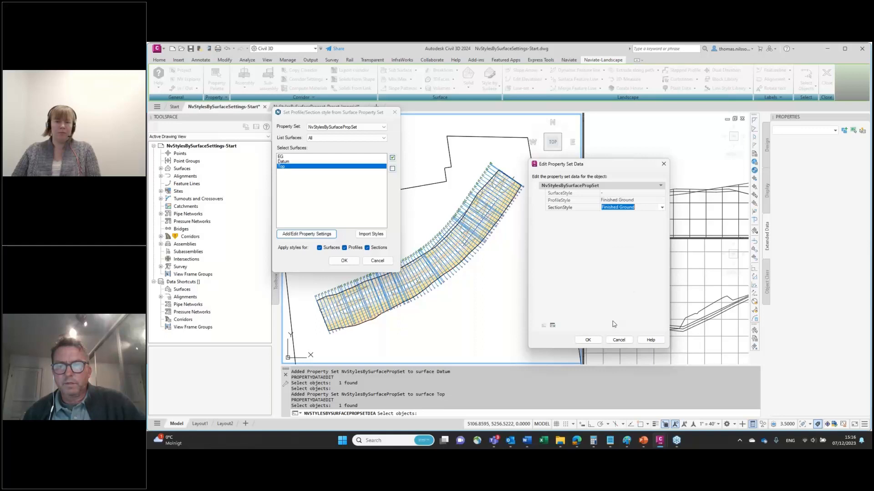
{"action": "left_click", "coordinate": [593, 342]}
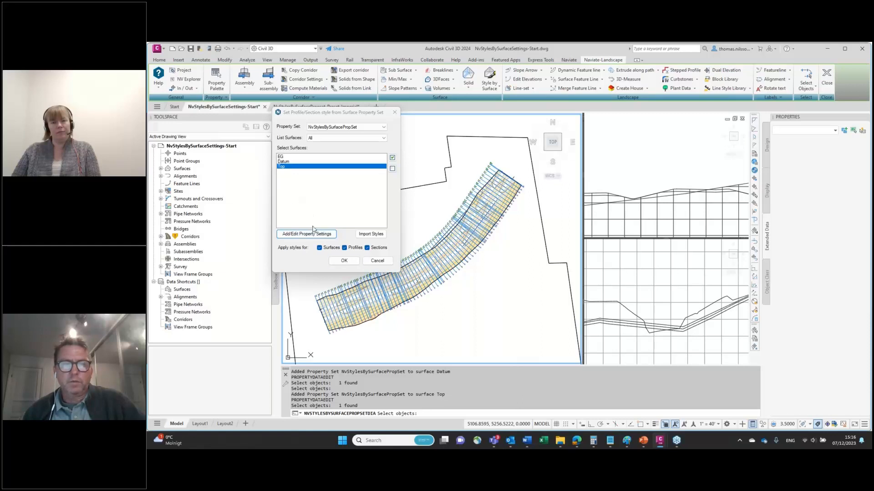
- Clear the surface selection and accept the Style by Surface dialog with surfaces, profiles and sections enabled
{"action": "left_click", "coordinate": [305, 202]}
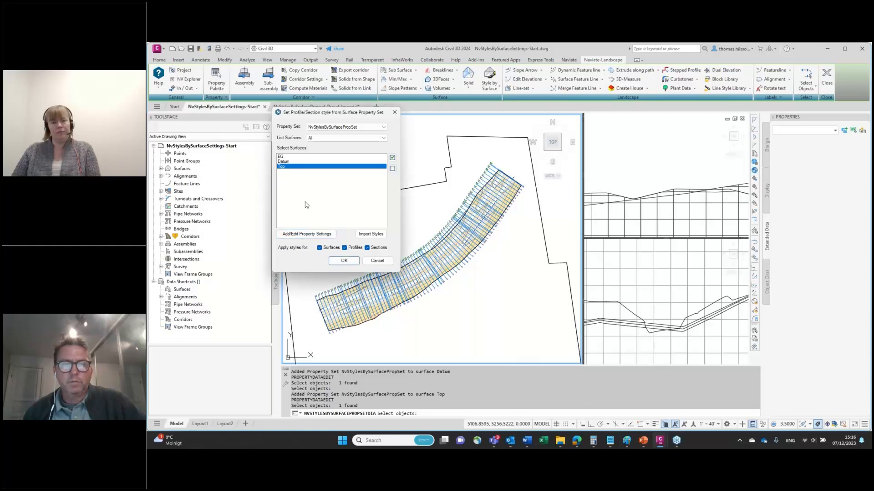
{"action": "left_click", "coordinate": [392, 169]}
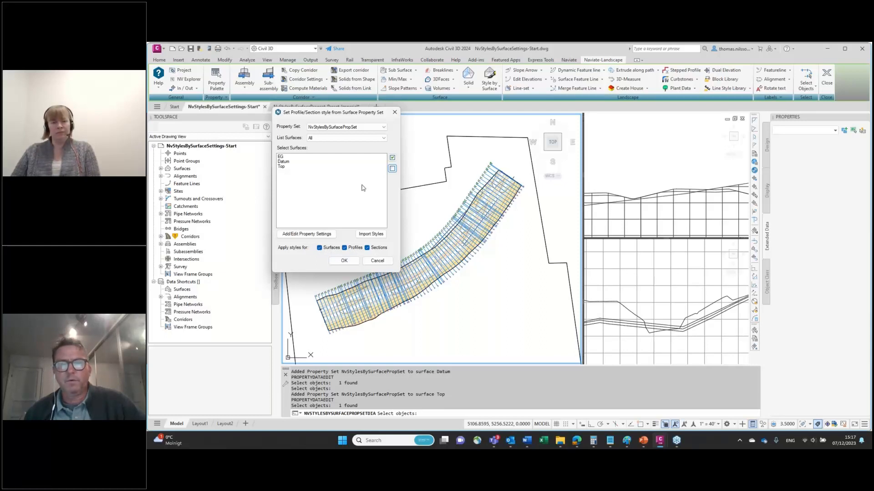
{"action": "left_click", "coordinate": [344, 262]}
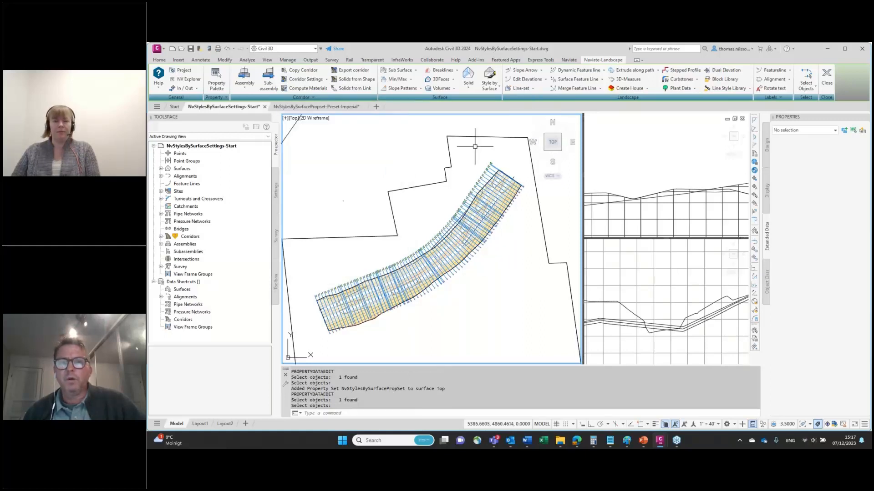
- Inspect the property set styles stored on the EG surface and release the selection
{"action": "left_click", "coordinate": [457, 136]}
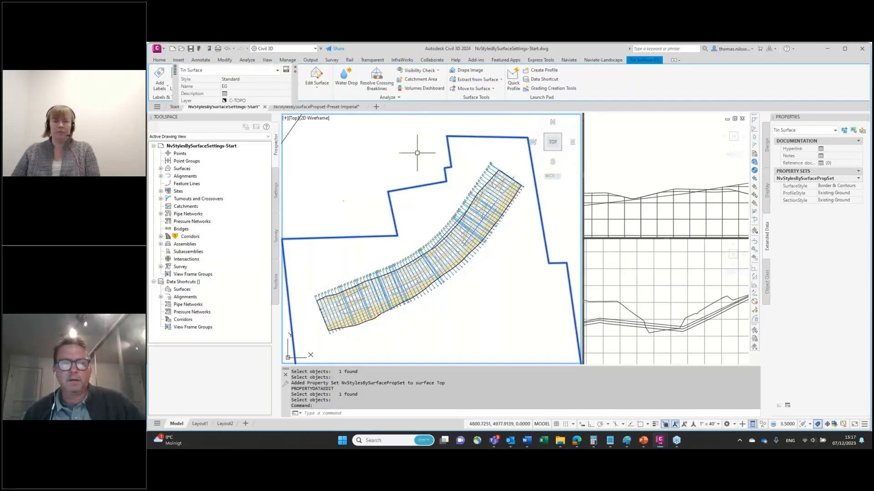
{"action": "key", "text": "Escape"}
{"action": "key", "text": "Escape"}
{"action": "key", "text": "Escape"}
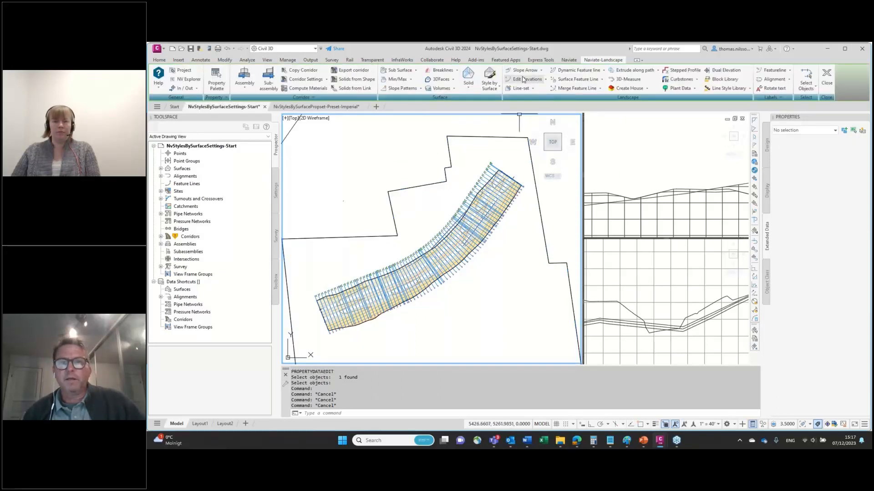
- Apply the property set styles to all surfaces with Update all and check the EG surface's properties
{"action": "left_click", "coordinate": [495, 89]}
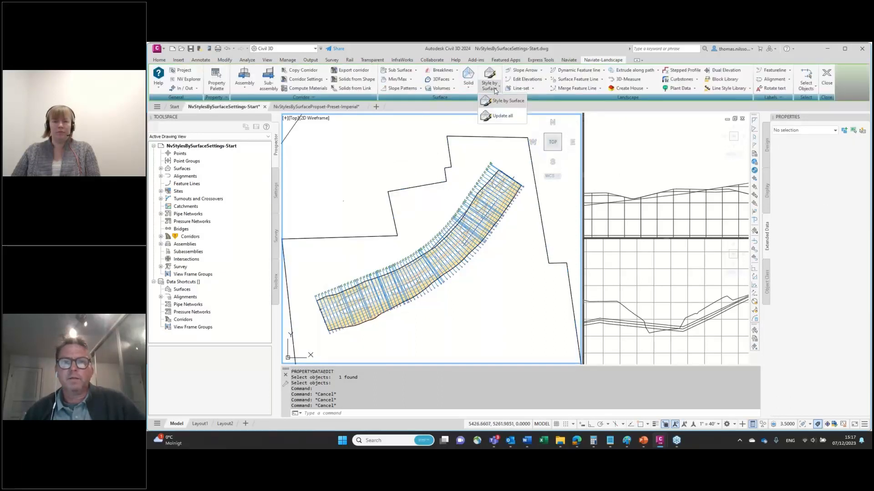
{"action": "left_click", "coordinate": [502, 117]}
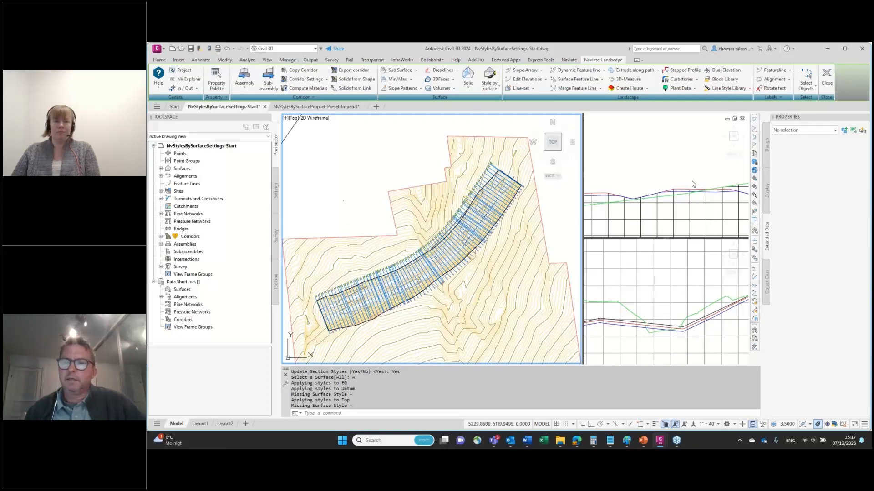
{"action": "left_click", "coordinate": [490, 136]}
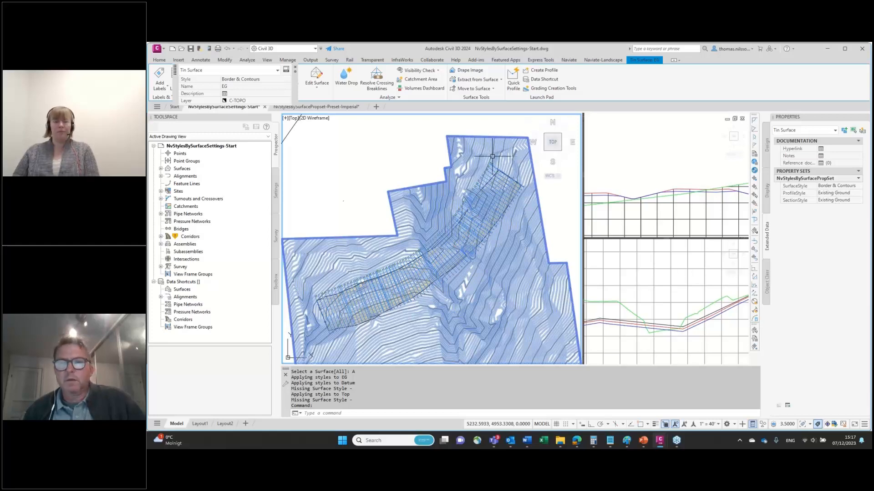
{"action": "key", "text": "Escape"}
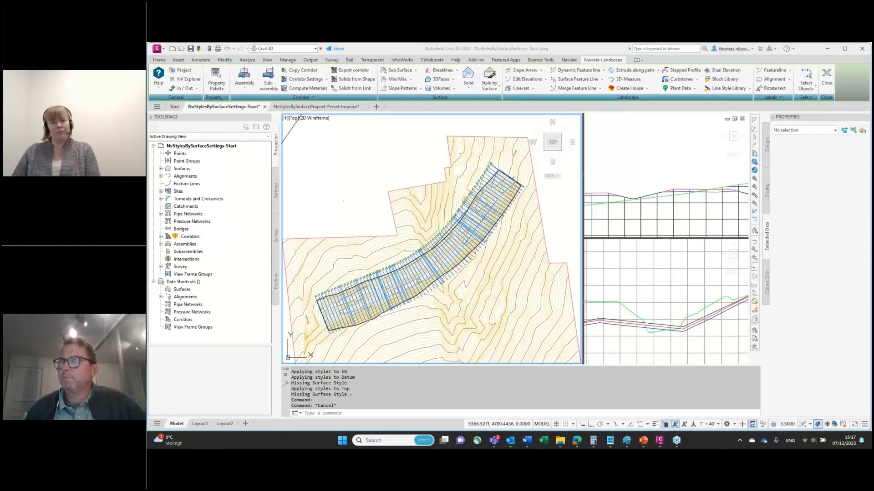
{"action": "left_click", "coordinate": [375, 173]}
{"action": "key", "text": "Escape"}
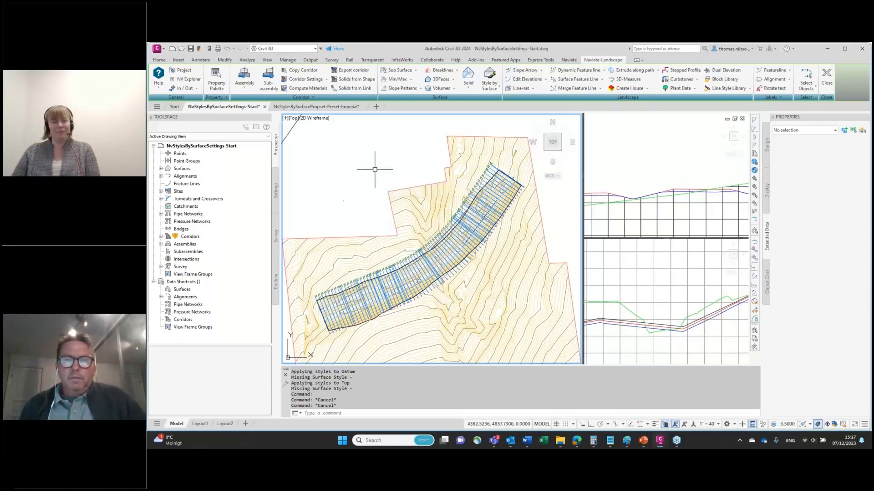
- Switch to the PowerPoint slide show and advance to the Naviate Road – Corridor Tools slide
{"action": "key", "text": "alt+Tab"}
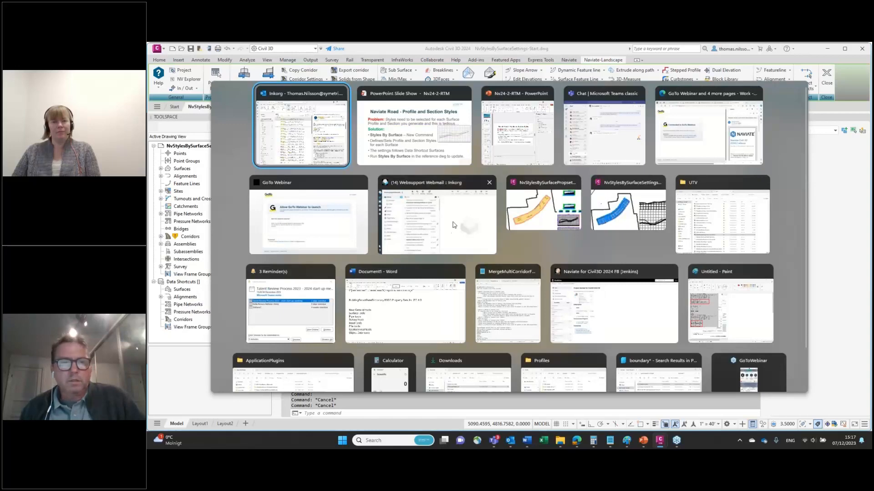
{"action": "key", "text": "alt+Tab"}
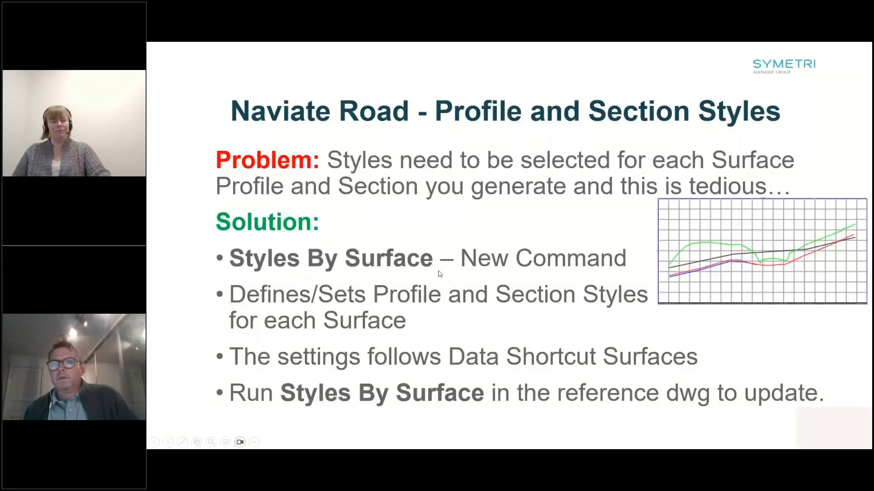
{"action": "key", "text": "Right"}
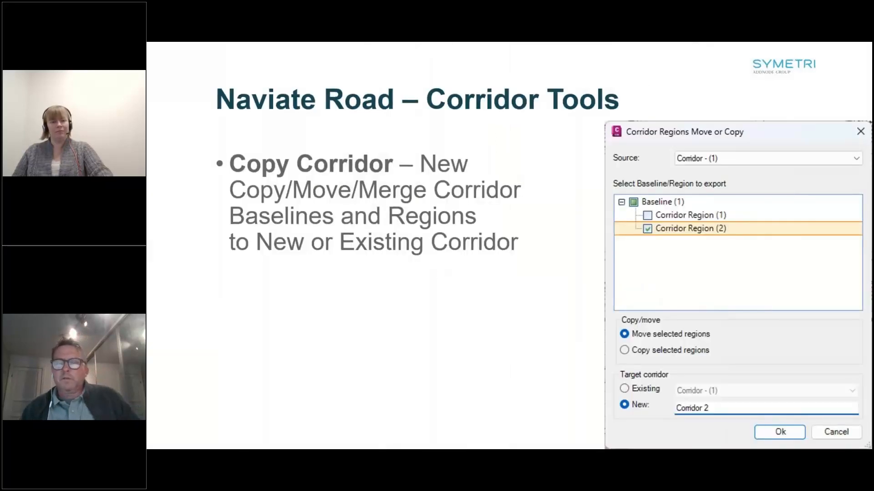
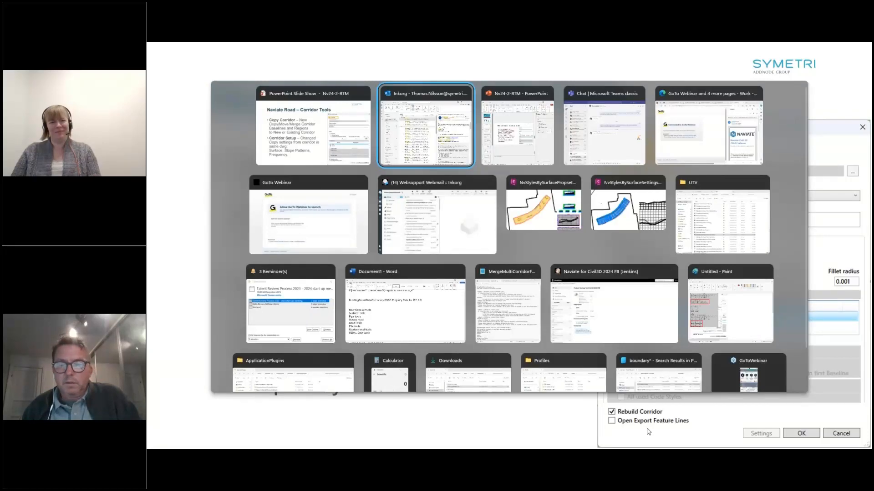
- Switch to the Civil 3D drawing NvStylesBySurfacePropset-Preset-Imperial and undo its commands back through the Style by Surface run
{"action": "left_click", "coordinate": [556, 208]}
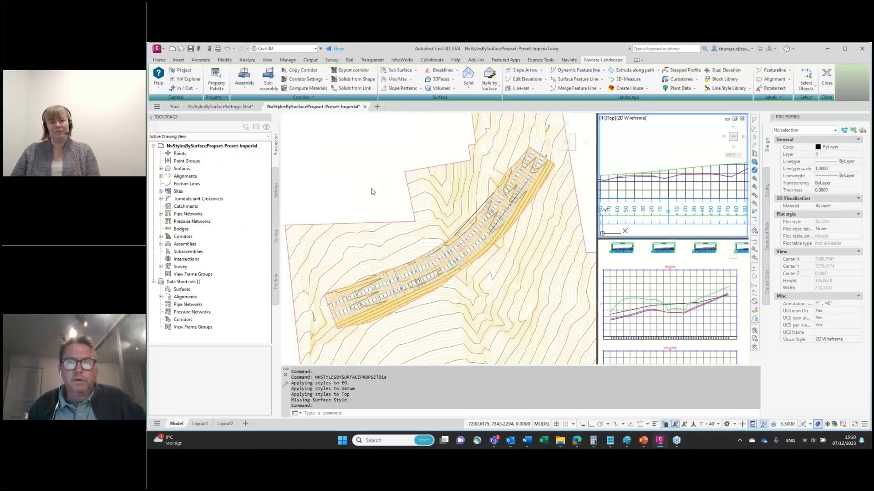
{"action": "left_click", "coordinate": [351, 165]}
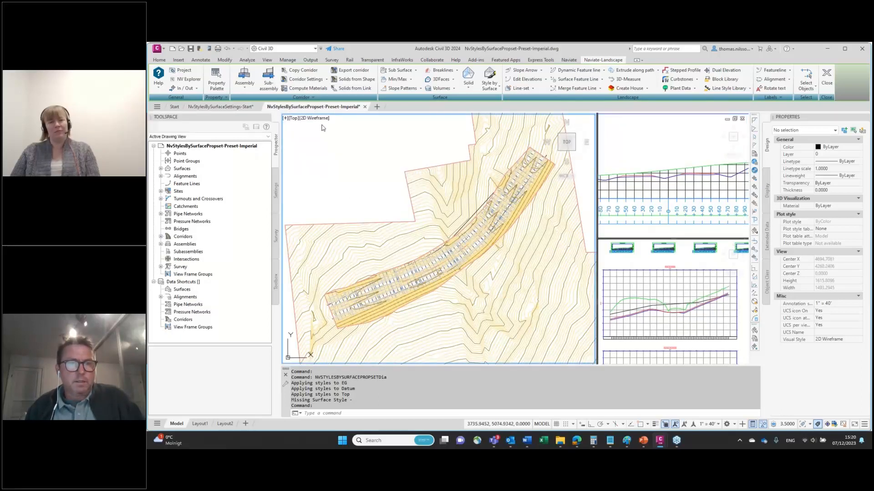
{"action": "key", "text": "ctrl+z"}
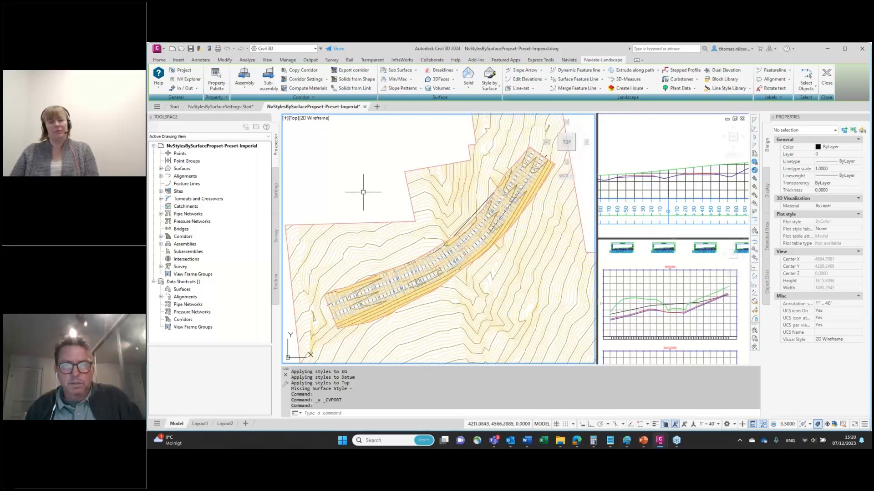
{"action": "key", "text": "ctrl+z"}
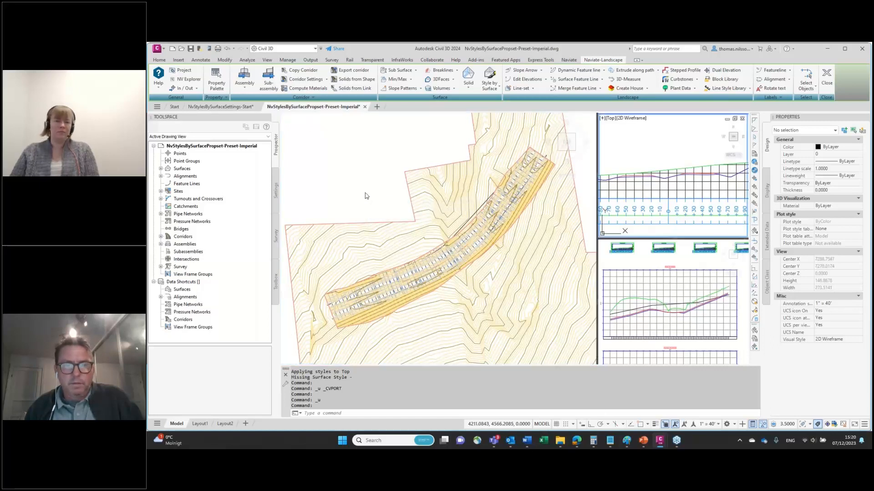
{"action": "key", "text": "ctrl+z"}
{"action": "key", "text": "ctrl+z"}
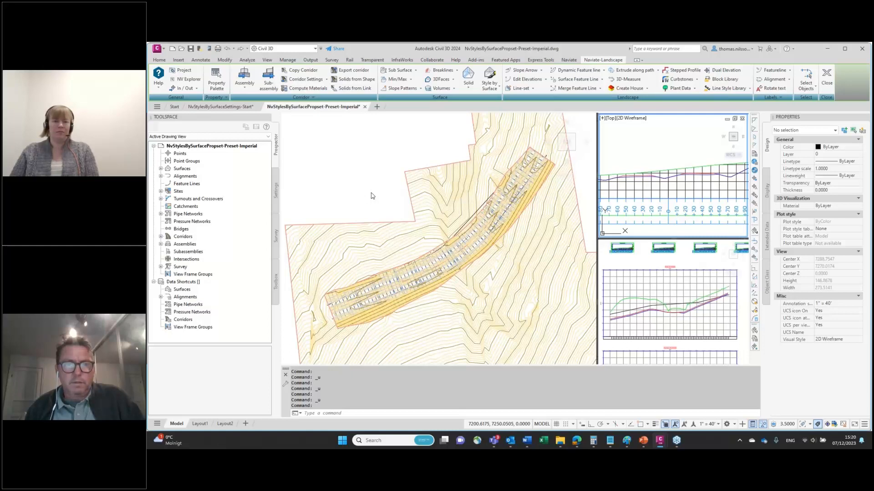
{"action": "left_click", "coordinate": [371, 196]}
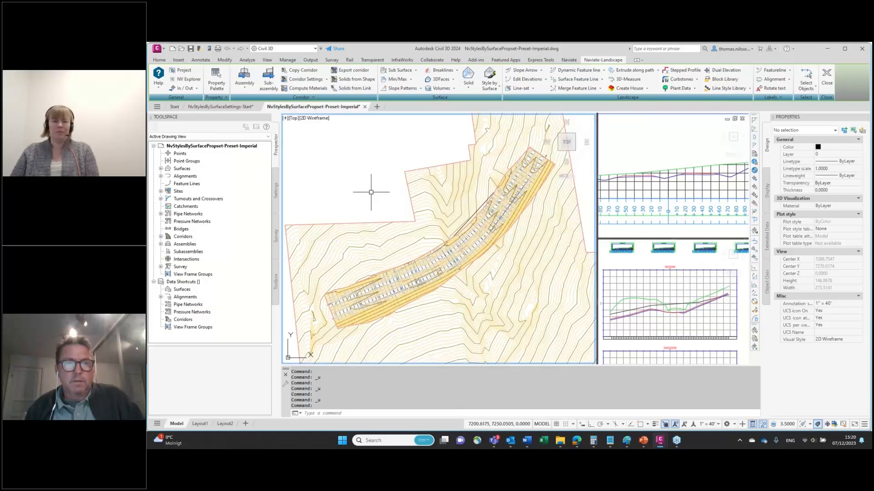
{"action": "left_click", "coordinate": [234, 49]}
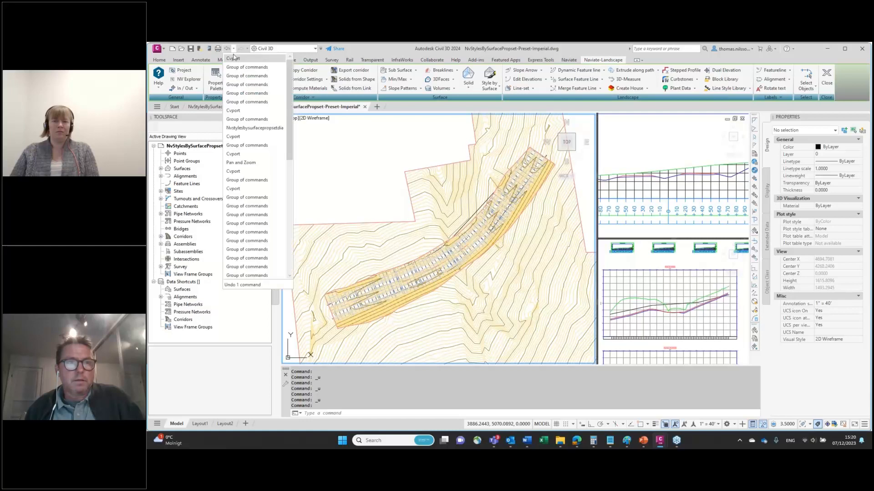
{"action": "left_click", "coordinate": [246, 129]}
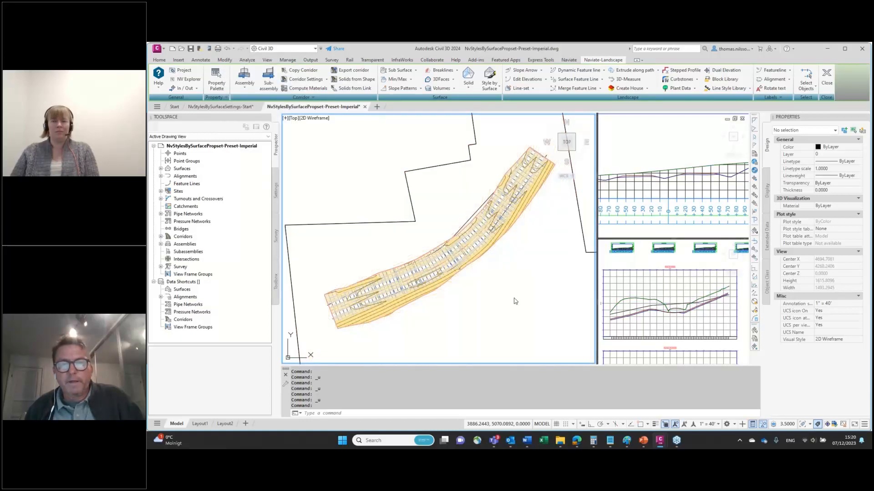
- Examine the drawing's corridors and surfaces in the Prospector tree
{"action": "left_click", "coordinate": [161, 236]}
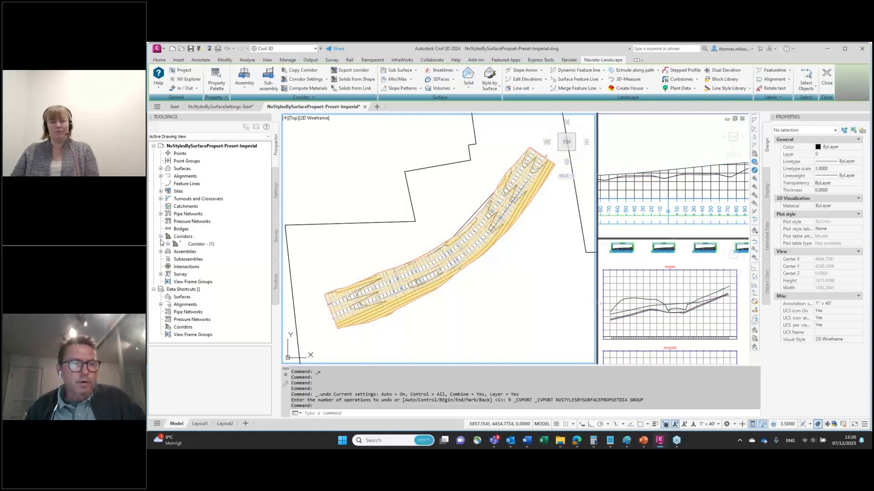
{"action": "left_click", "coordinate": [196, 245]}
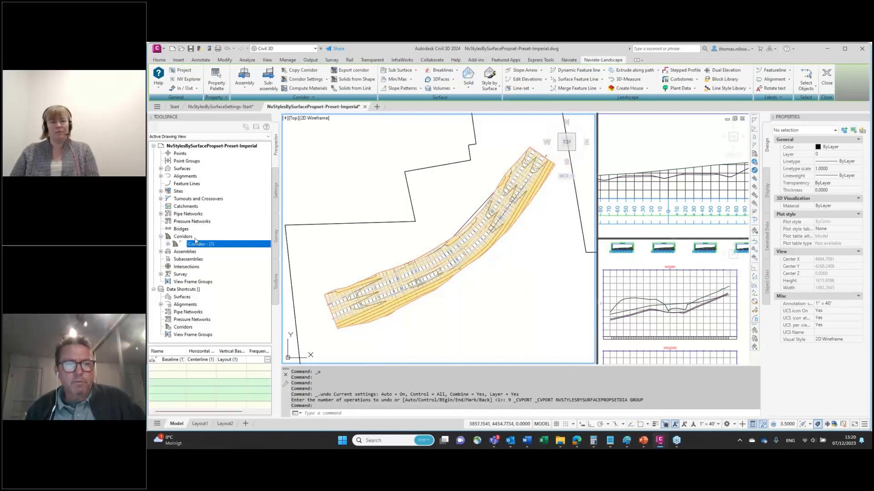
{"action": "left_click", "coordinate": [161, 168]}
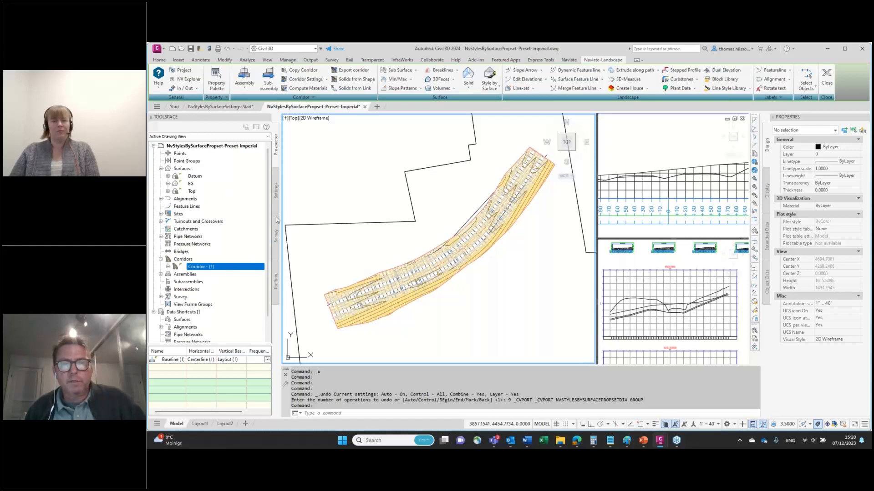
{"action": "key", "text": "Escape"}
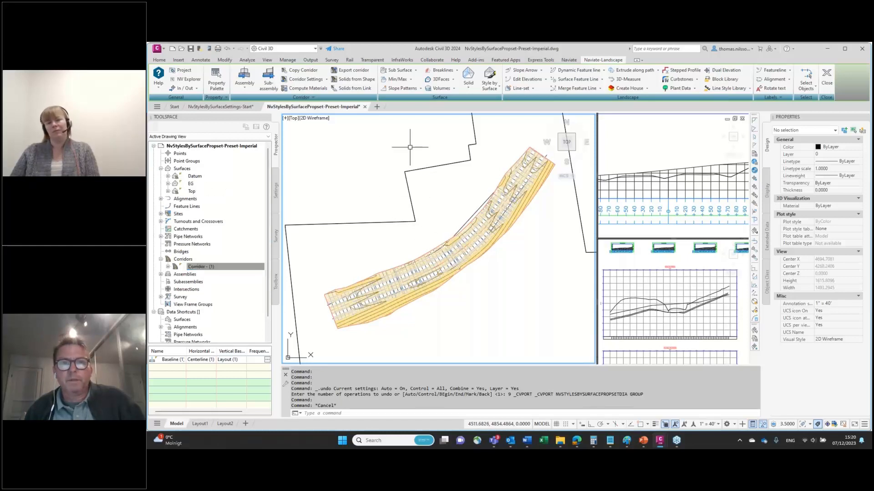
- Move Corridor Region (2) from Corridor - (1) into a new corridor named Corridor 2 with the Copy Corridor tool
{"action": "left_click", "coordinate": [304, 72]}
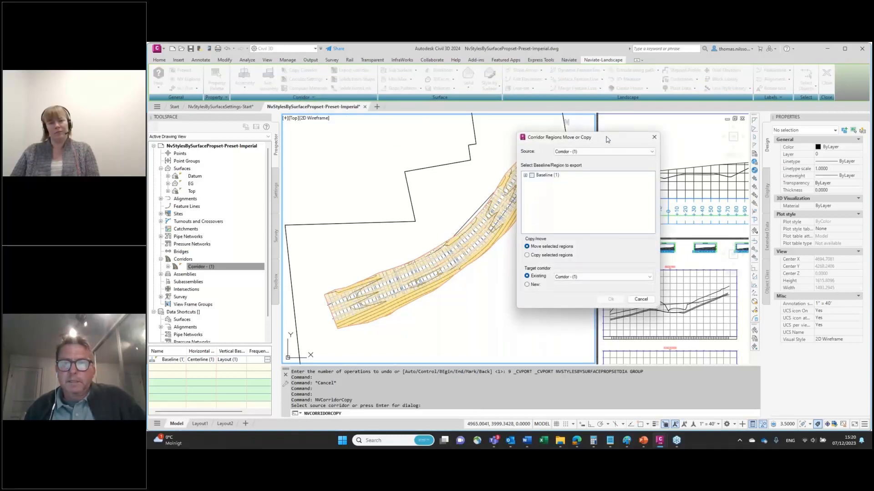
{"action": "left_click_drag", "start_coordinate": [606, 137], "coordinate": [685, 120]}
{"action": "left_click", "coordinate": [732, 136]}
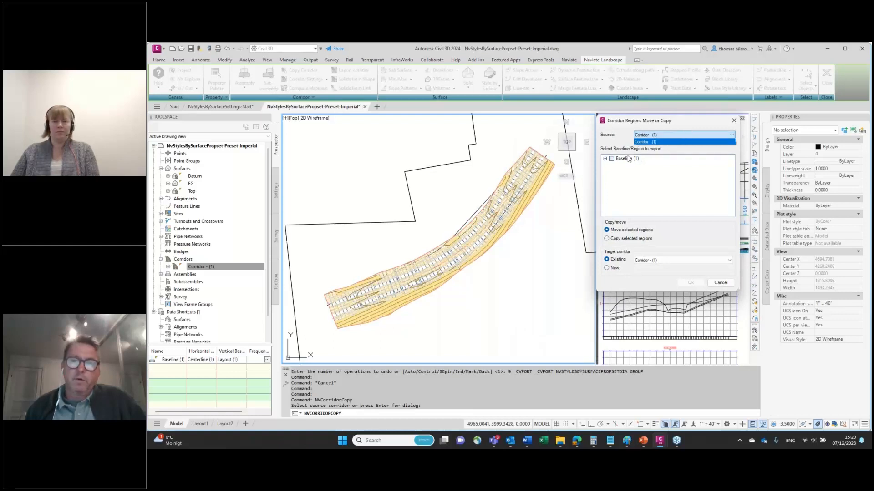
{"action": "left_click", "coordinate": [605, 159]}
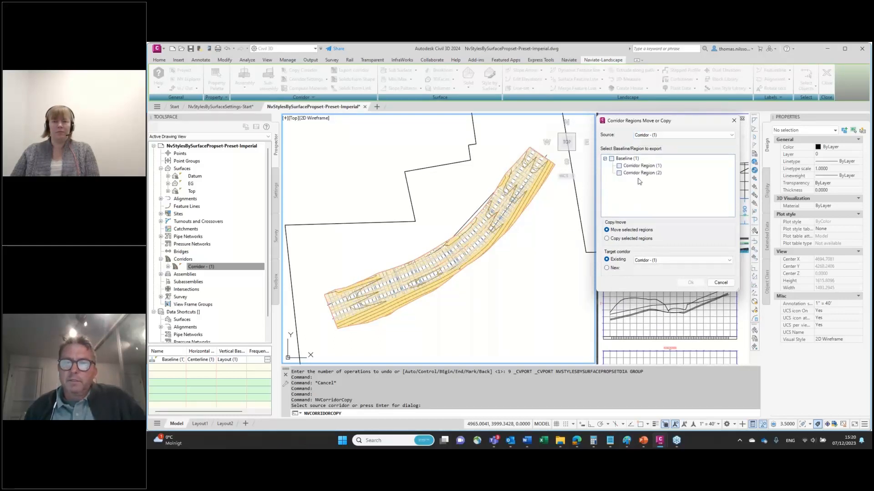
{"action": "left_click", "coordinate": [620, 174]}
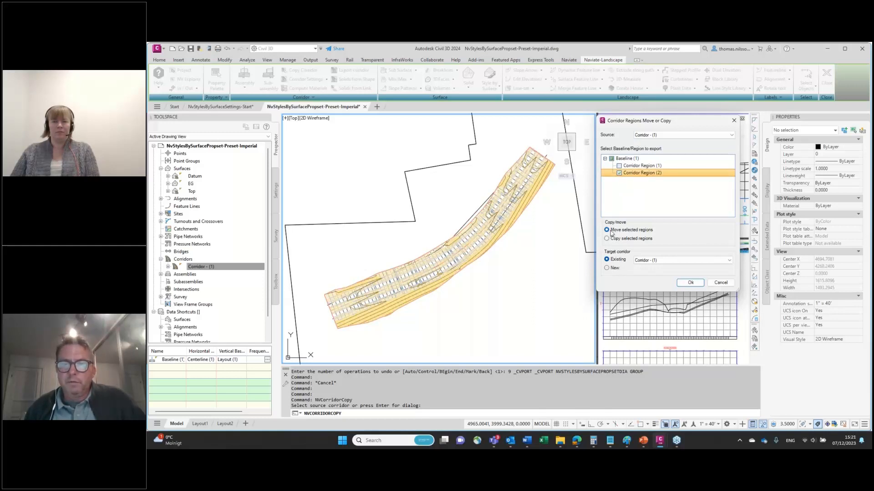
{"action": "key", "text": "ctrl"}
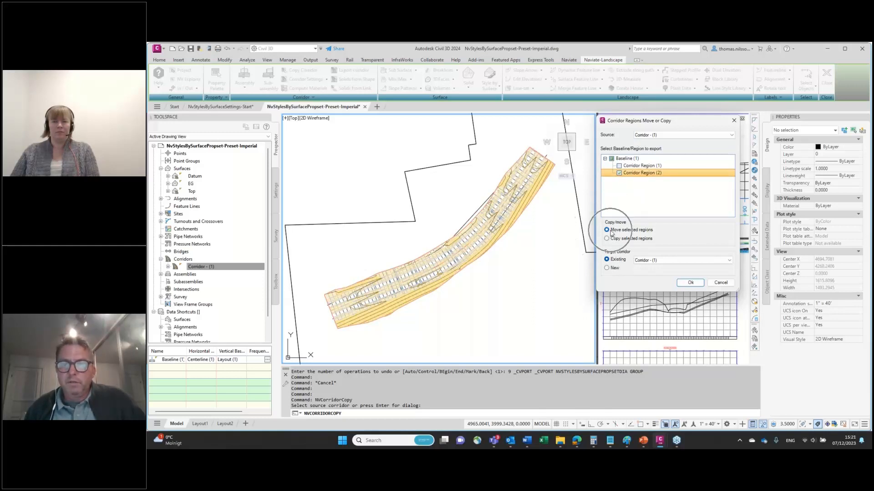
{"action": "left_click", "coordinate": [607, 268]}
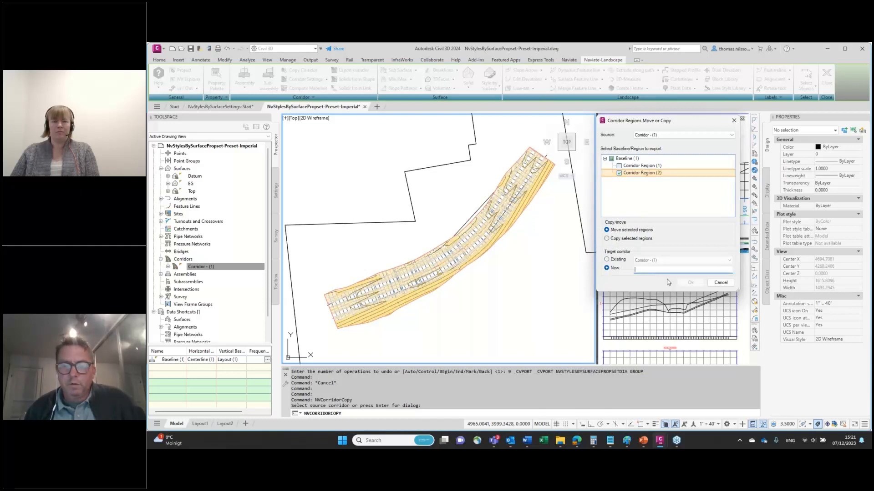
{"action": "type", "text": "Corridor 2"}
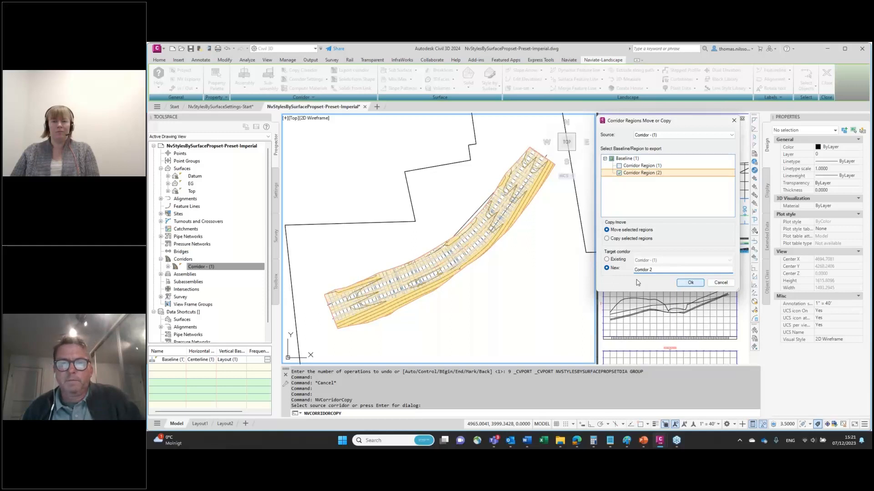
{"action": "key", "text": "Return"}
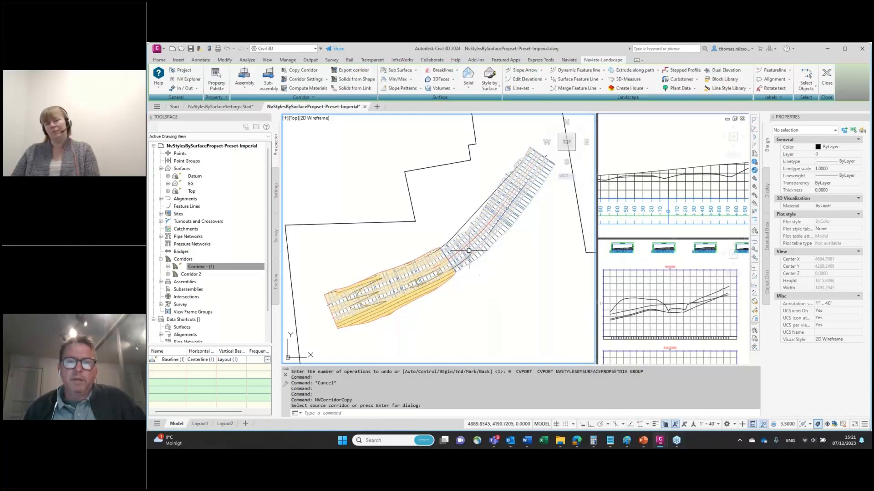
{"action": "mouse_move", "coordinate": [469, 246]}
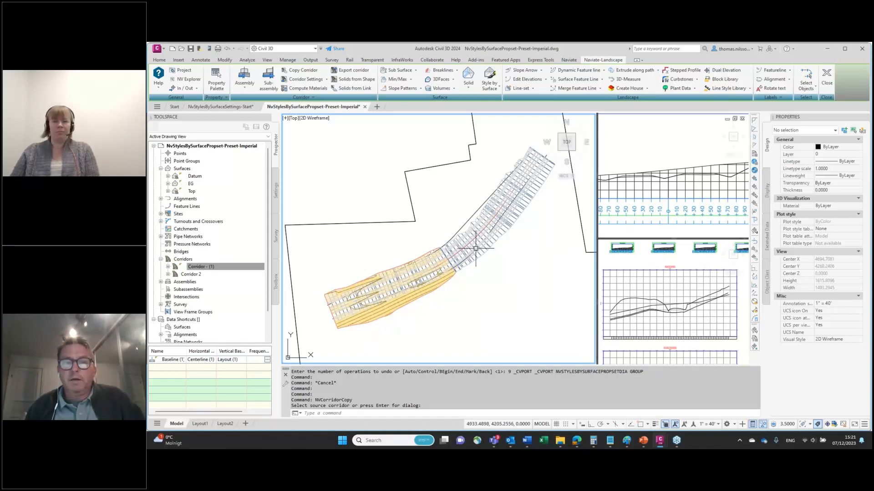
{"action": "left_click", "coordinate": [209, 267]}
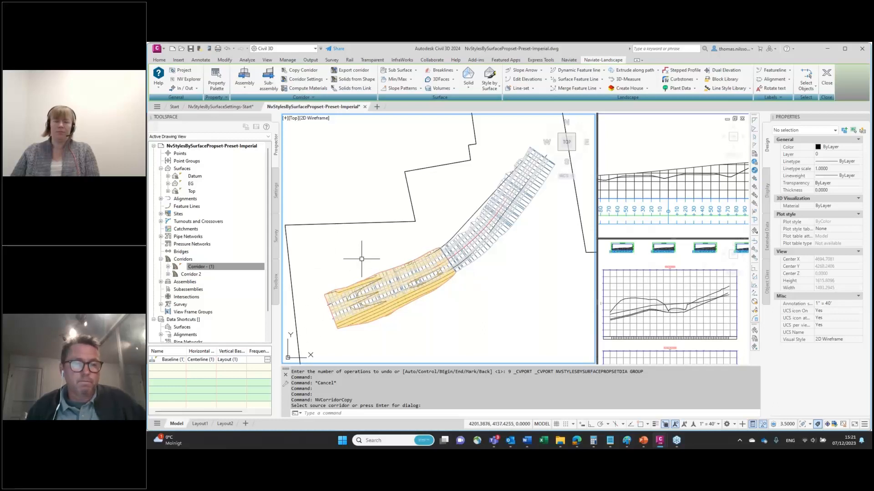
- Start the corridor setup for Corridor 2, using Corridor - (1) from the current file as the source corridor
{"action": "left_click", "coordinate": [307, 80]}
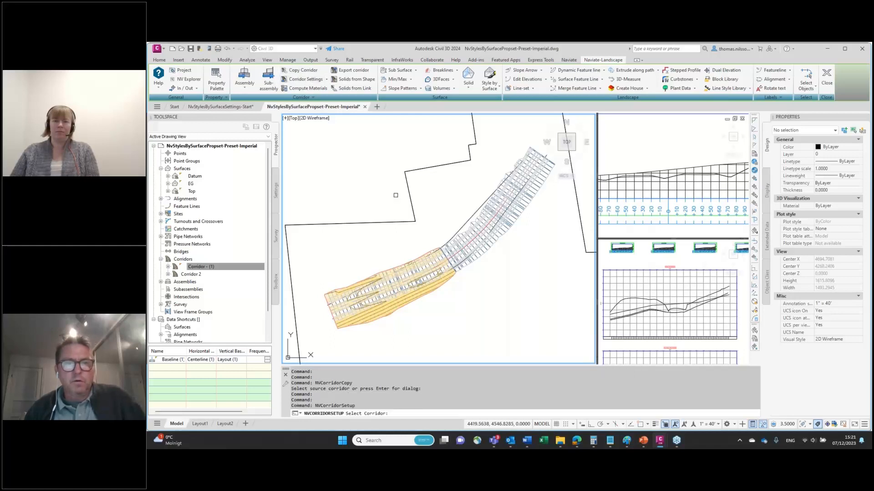
{"action": "left_click", "coordinate": [519, 206]}
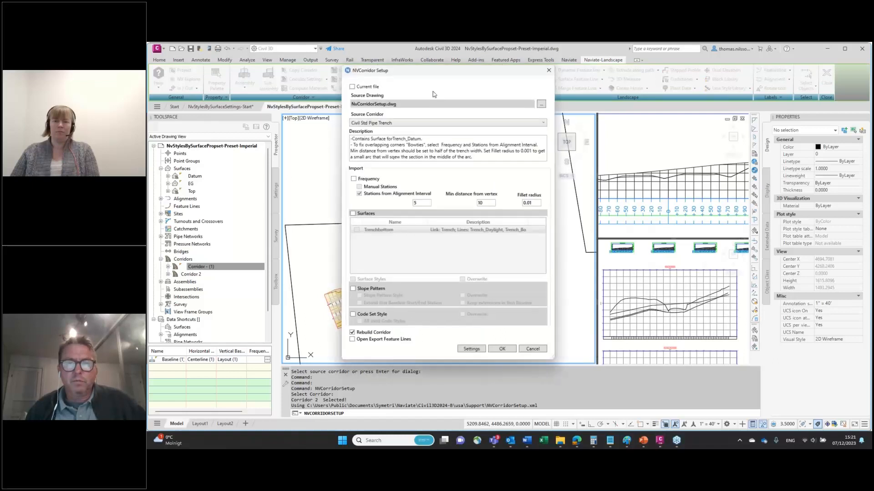
{"action": "left_click_drag", "start_coordinate": [455, 72], "coordinate": [647, 80]}
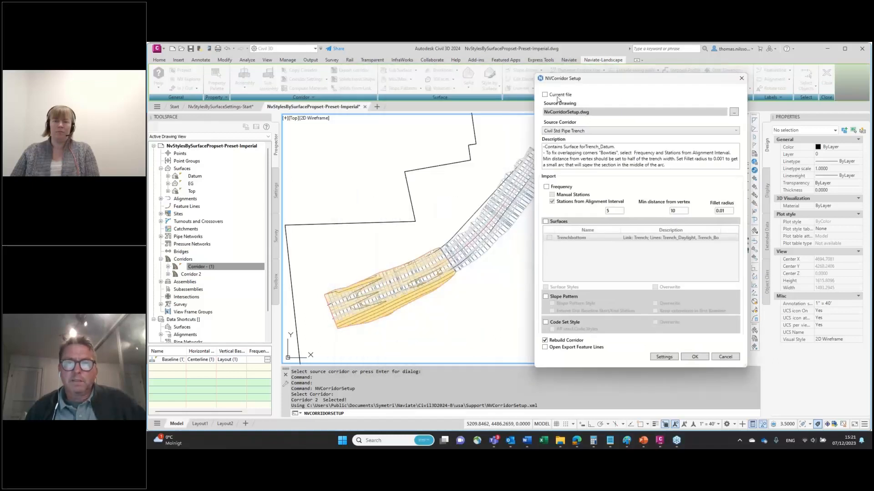
{"action": "left_click", "coordinate": [546, 94]}
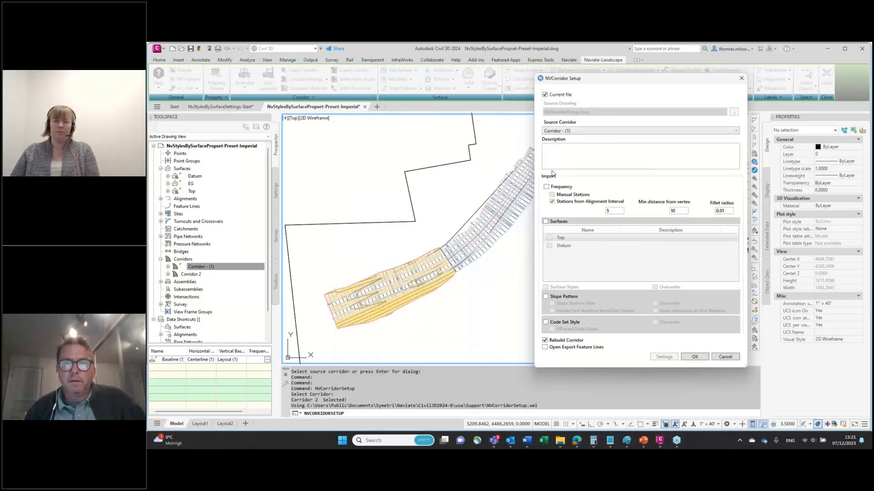
{"action": "left_click", "coordinate": [569, 131]}
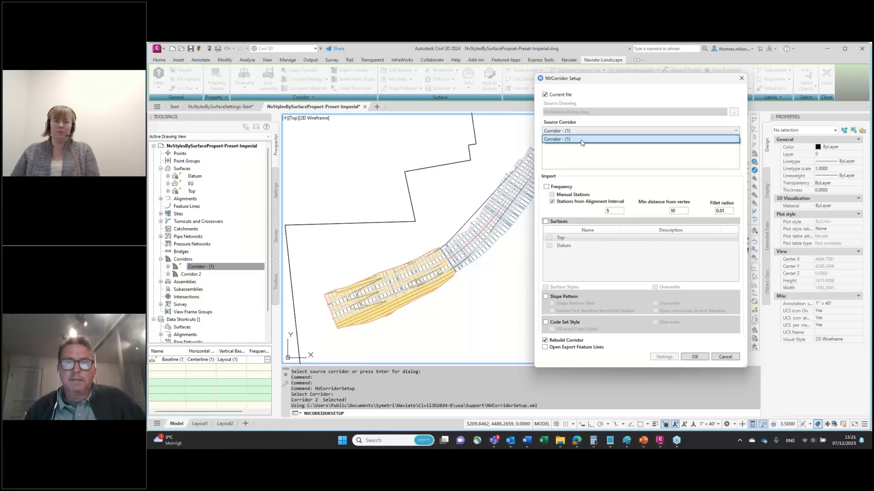
{"action": "left_click", "coordinate": [582, 141]}
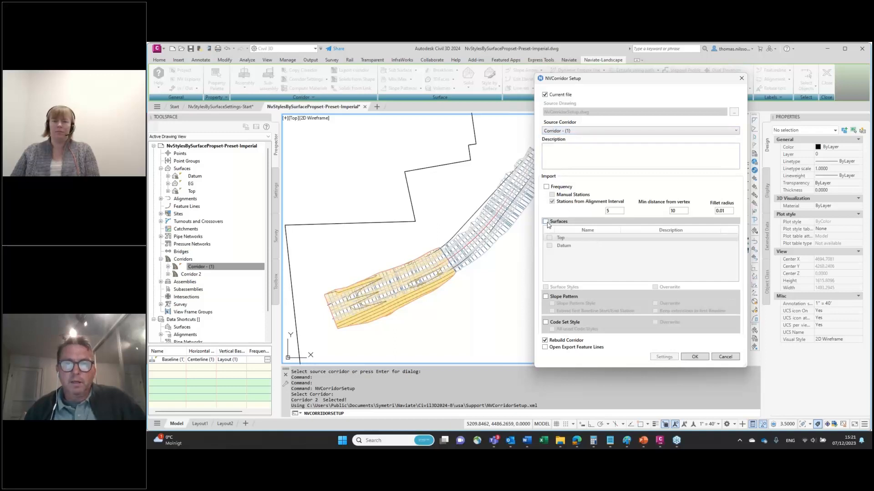
- Import the Top and Datum surfaces with their surface styles into Corridor 2 and check the result in the plan view
{"action": "left_click", "coordinate": [546, 222]}
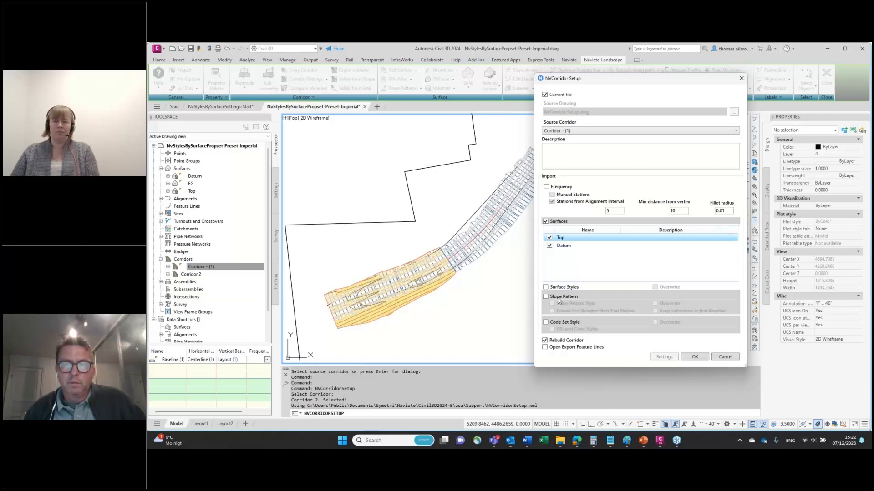
{"action": "left_click", "coordinate": [546, 287]}
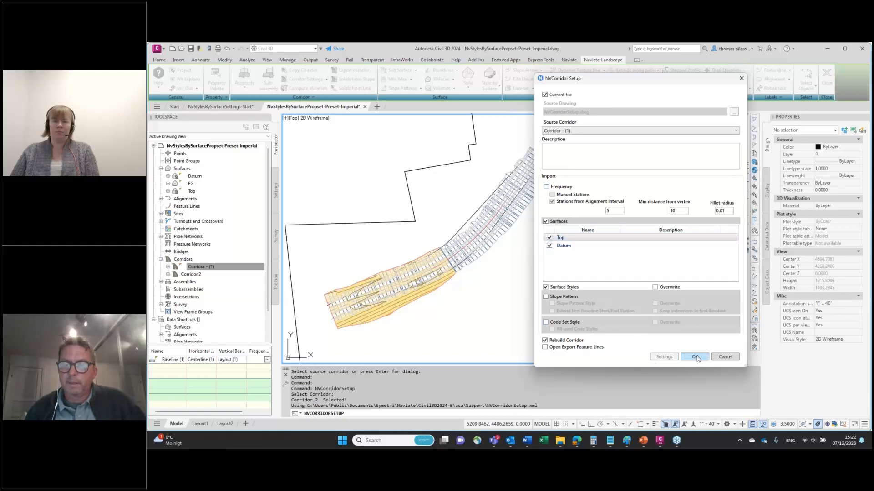
{"action": "left_click", "coordinate": [695, 357]}
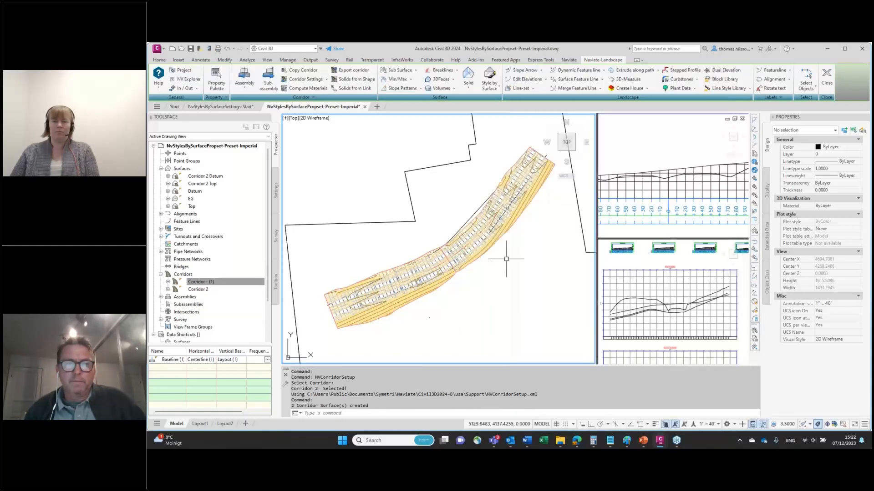
{"action": "left_click", "coordinate": [497, 230]}
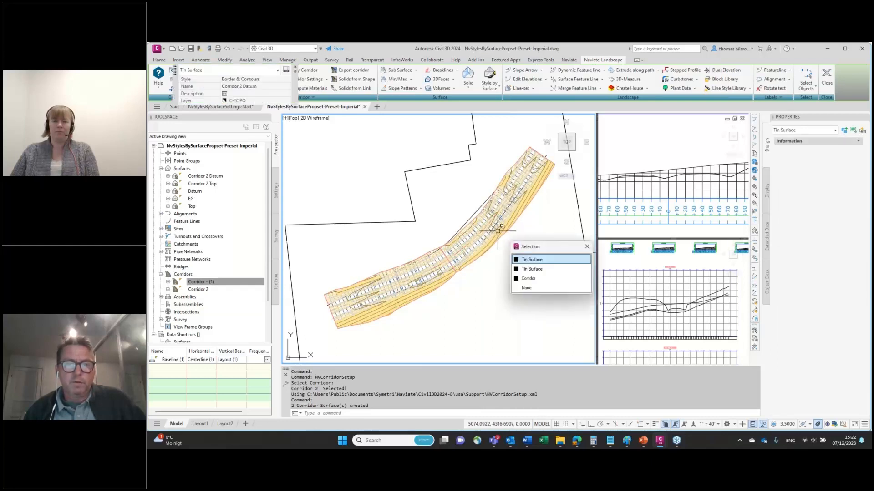
{"action": "key", "text": "Escape"}
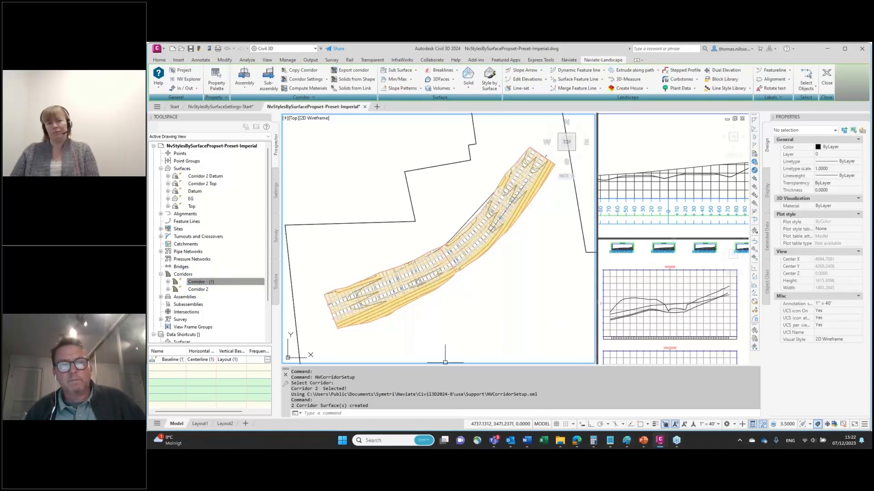
- Move the whole Baseline (1) with its Corridor Region (1) from Corridor - (1) into the existing Corridor 2
{"action": "left_click", "coordinate": [303, 70]}
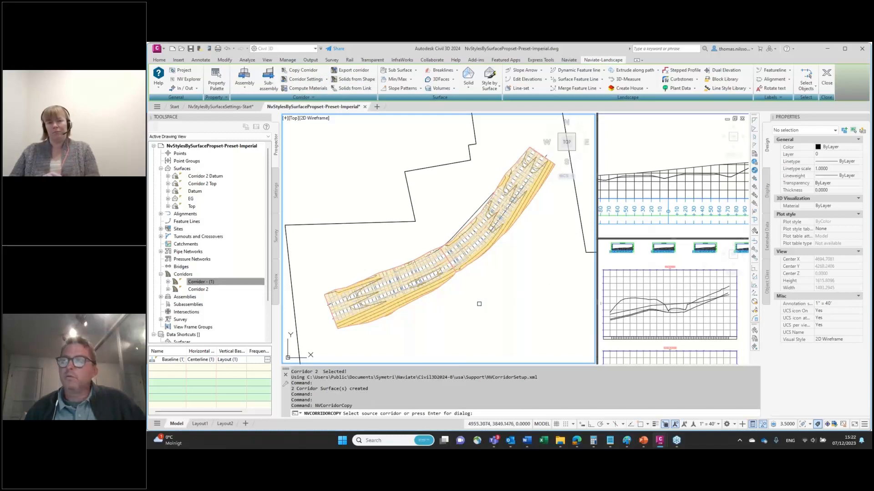
{"action": "key", "text": "Return"}
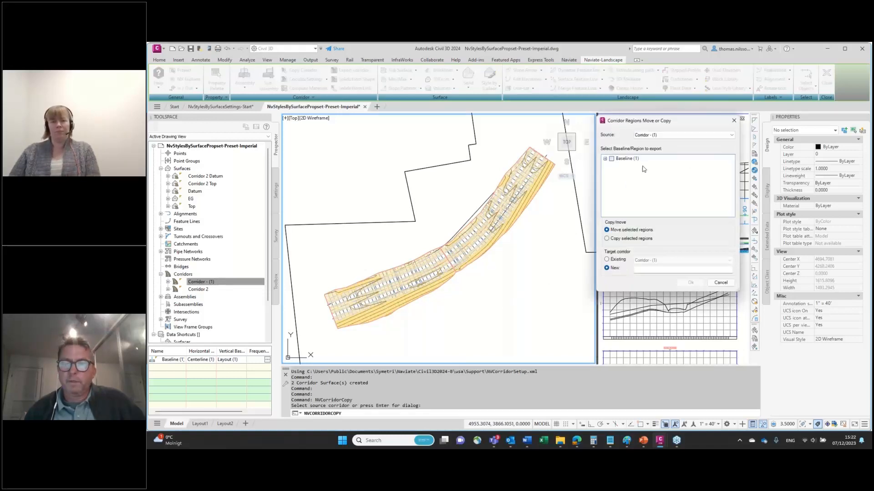
{"action": "left_click", "coordinate": [605, 159]}
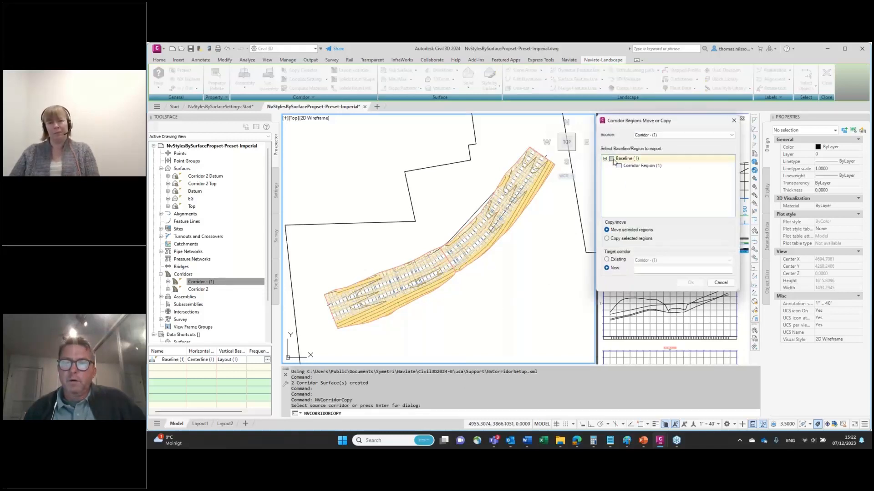
{"action": "left_click", "coordinate": [612, 160]}
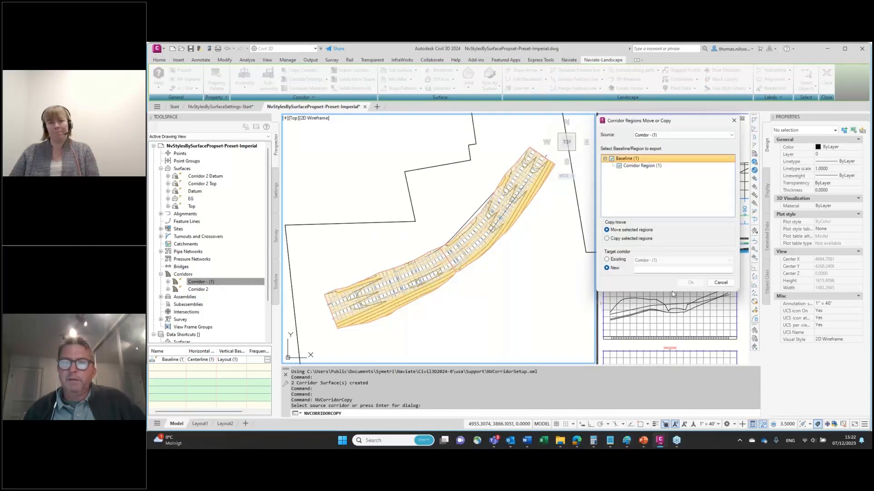
{"action": "left_click", "coordinate": [607, 260]}
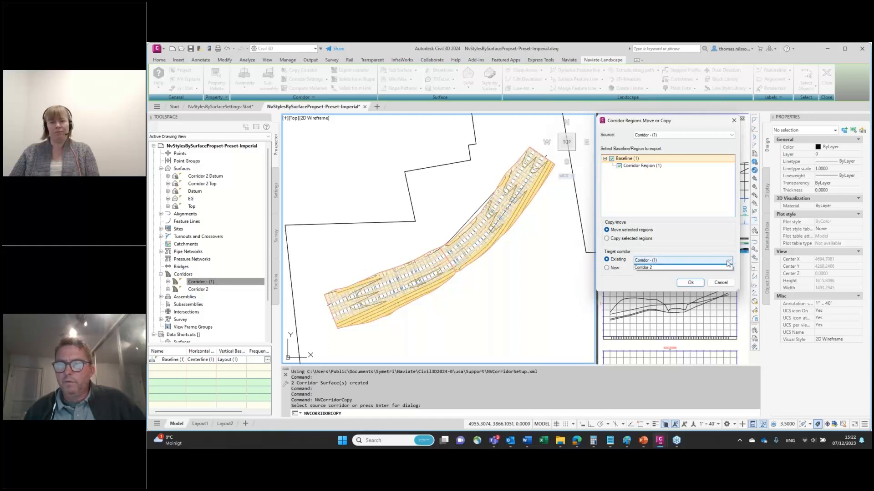
{"action": "left_click", "coordinate": [682, 260]}
{"action": "left_click", "coordinate": [692, 272]}
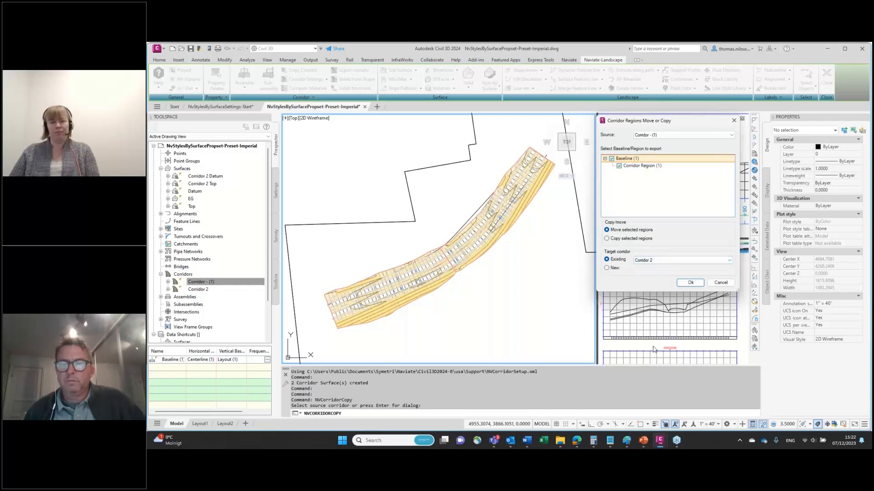
{"action": "left_click", "coordinate": [690, 282]}
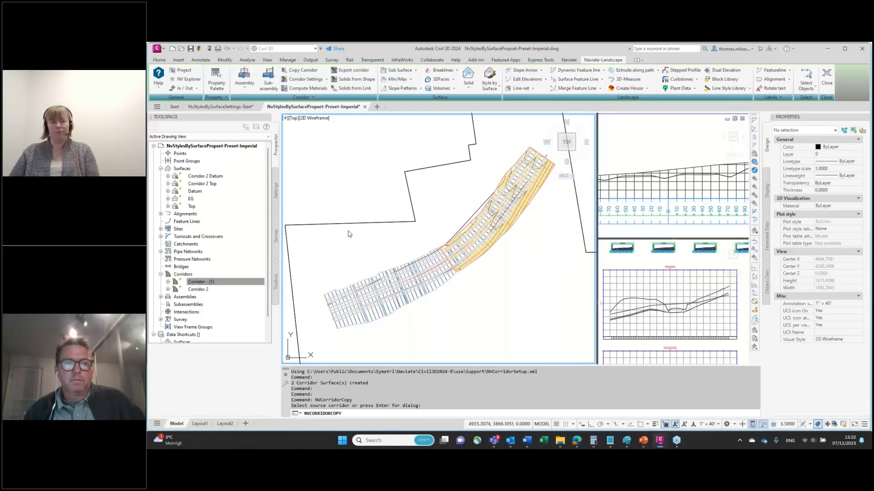
{"action": "left_click", "coordinate": [210, 268]}
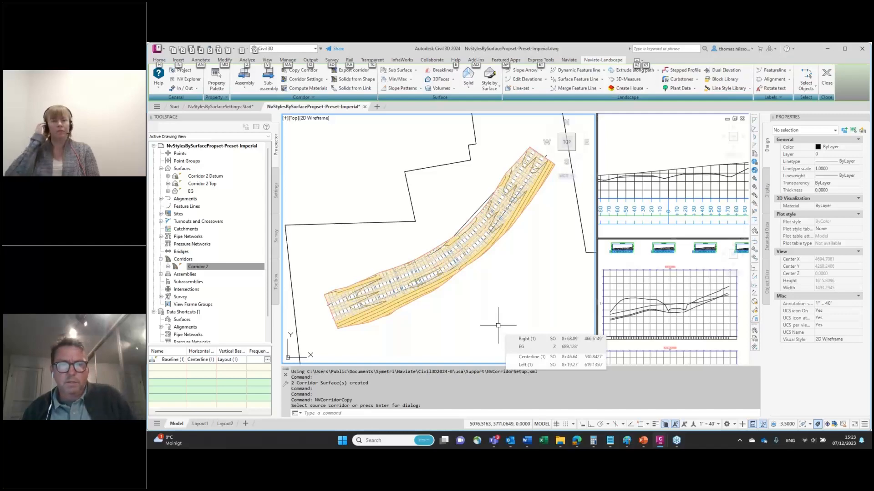
- Switch to the PowerPoint slide show and advance to the Curb Returns slide, showing its Simplified workflow bullet
{"action": "key", "text": "alt+Tab"}
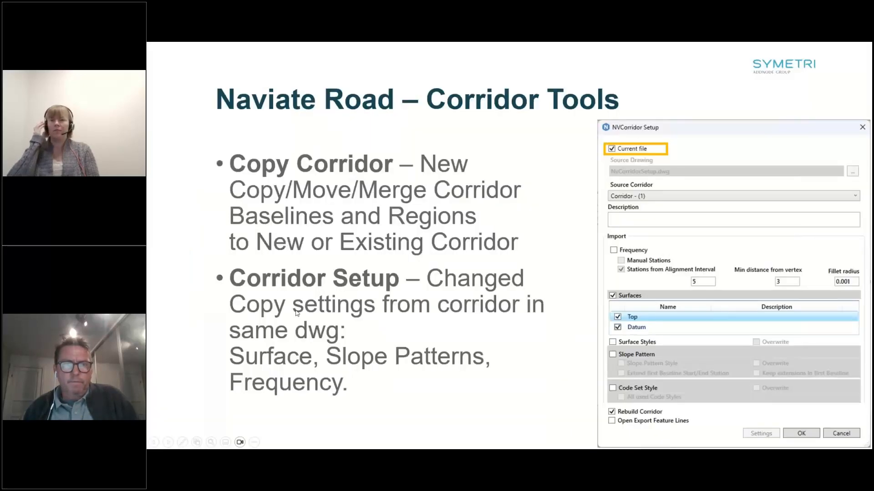
{"action": "key", "text": "Right"}
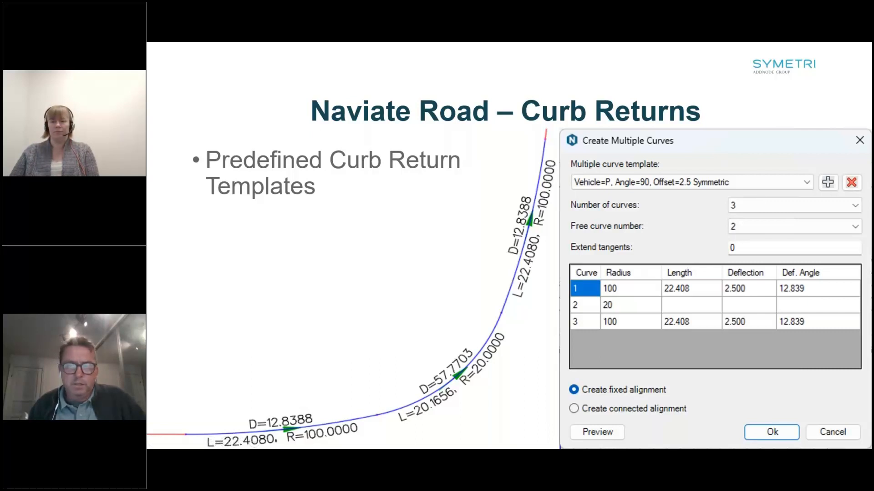
{"action": "left_click", "coordinate": [400, 334]}
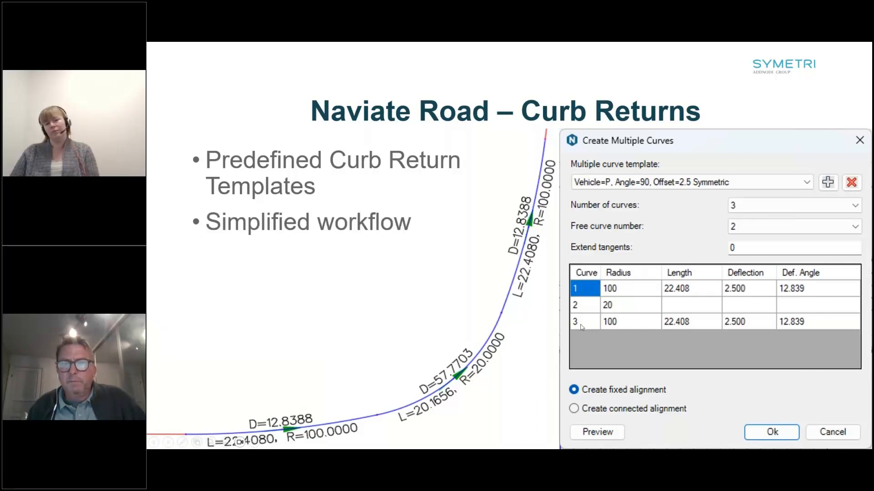
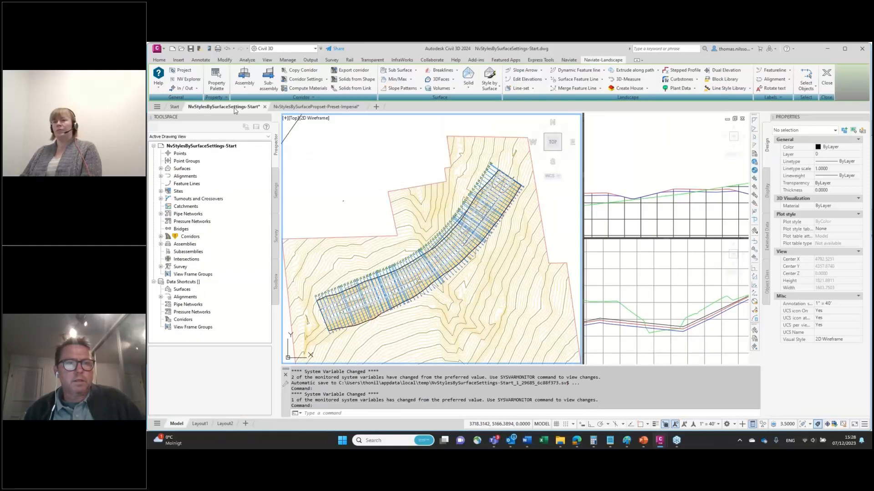
- Switch to the Civil 3D drawing NvStylesBySurfacePropset-Preset-Imperial
{"action": "left_click", "coordinate": [337, 111]}
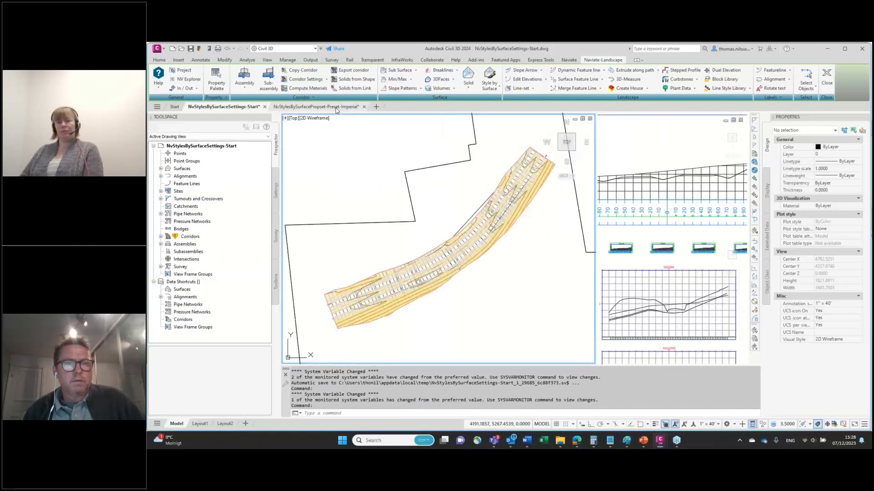
{"action": "middle_click_drag", "start_coordinate": [531, 248], "coordinate": [505, 247]}
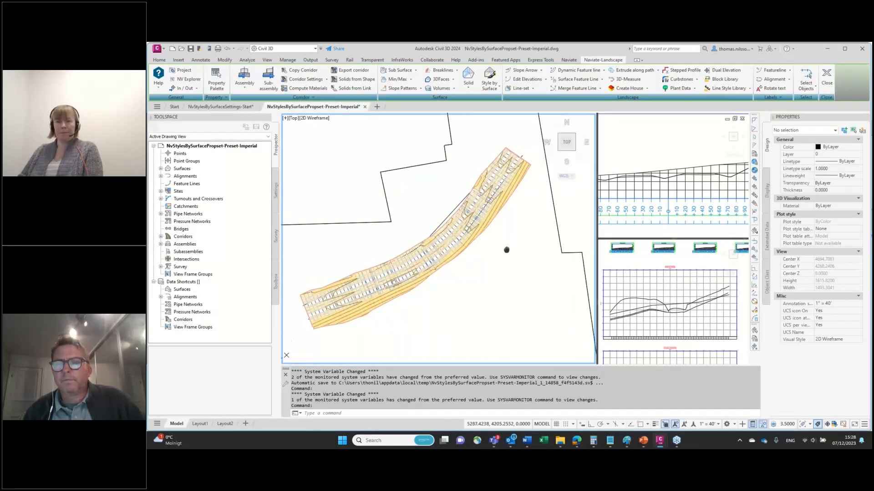
- Start Create View Frame with the Create from Layout in Template file method and open the layout and viewport selection
{"action": "left_click", "coordinate": [569, 60]}
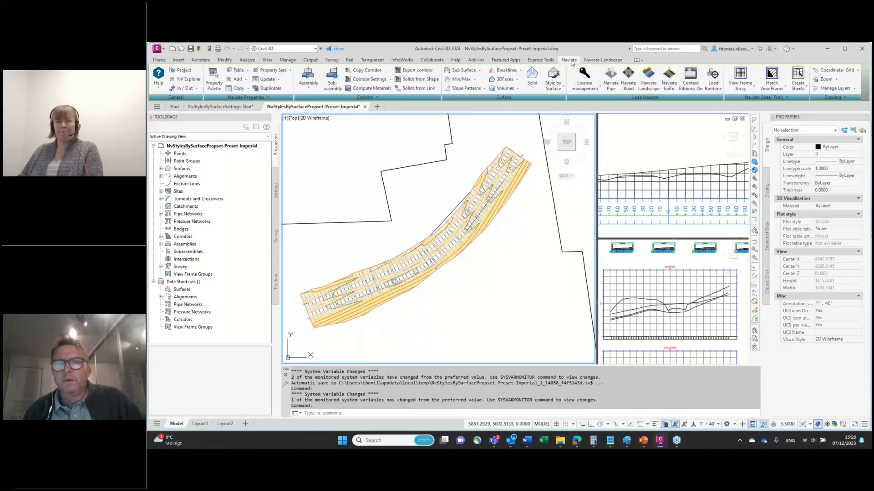
{"action": "left_click", "coordinate": [753, 89]}
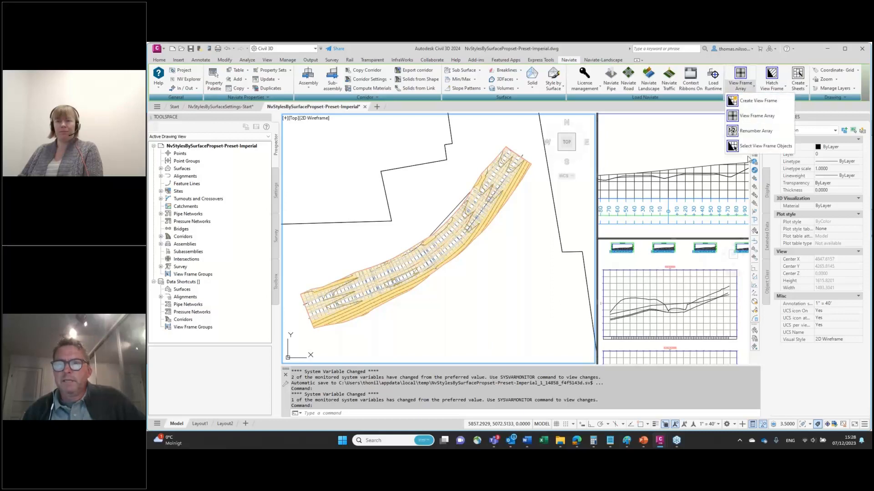
{"action": "key", "text": "ctrl"}
{"action": "left_click", "coordinate": [742, 101]}
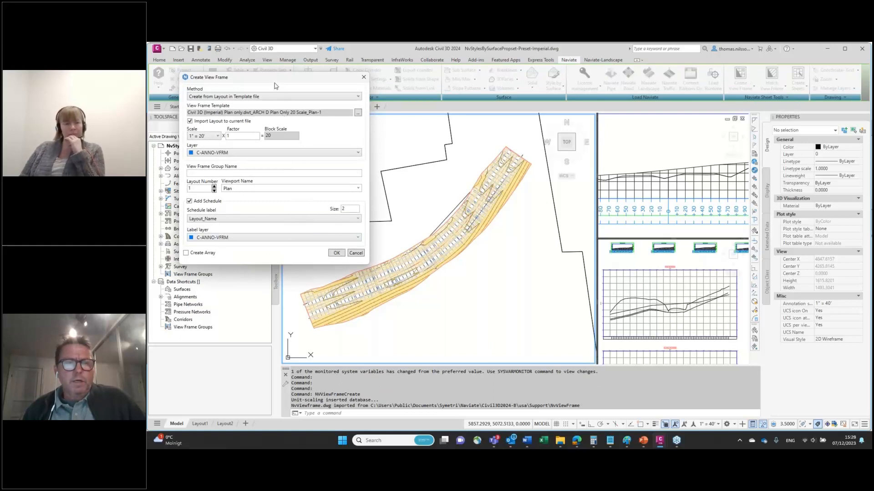
{"action": "left_click_drag", "start_coordinate": [275, 83], "coordinate": [273, 98]}
{"action": "left_click", "coordinate": [356, 113]}
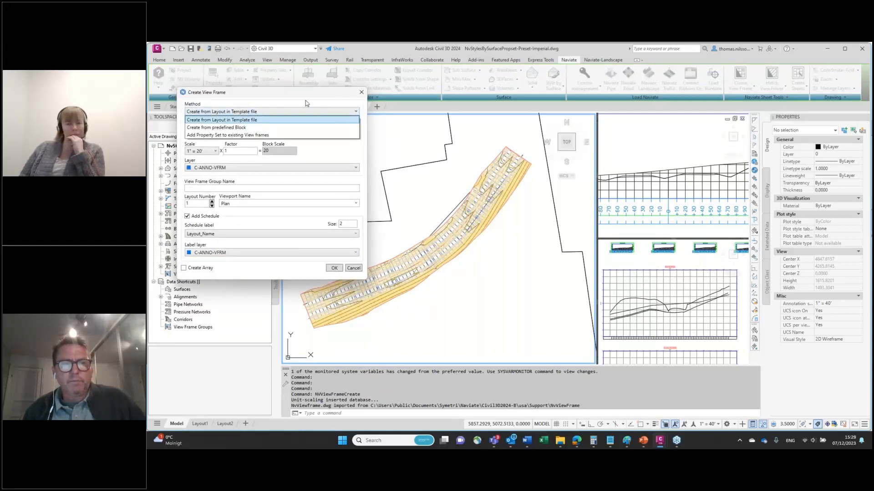
{"action": "left_click", "coordinate": [248, 120]}
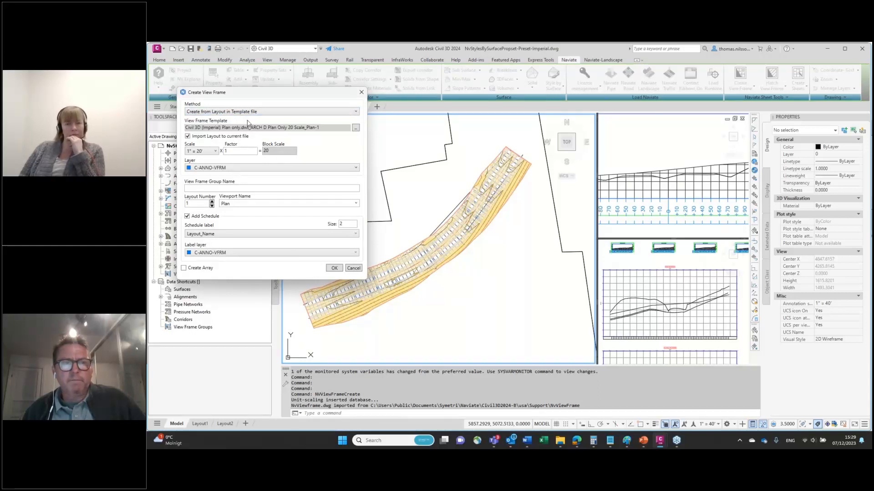
{"action": "left_click", "coordinate": [356, 128]}
{"action": "left_click_drag", "start_coordinate": [356, 94], "coordinate": [436, 100]}
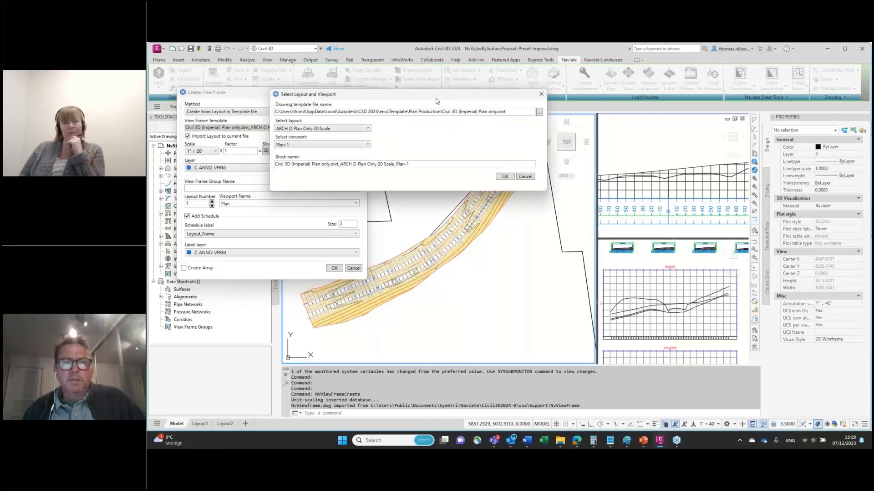
{"action": "left_click", "coordinate": [540, 113]}
{"action": "left_click_drag", "start_coordinate": [606, 108], "coordinate": [611, 128]}
{"action": "left_click", "coordinate": [653, 125]}
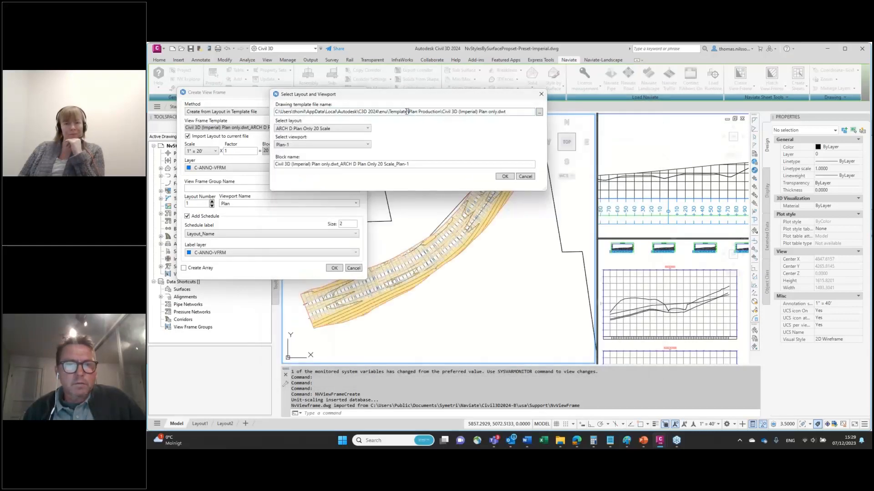
- Load Civil 3D (Imperial) Plan only.dwt from the Plan Production template folder as the view frame template
{"action": "left_click_drag", "start_coordinate": [408, 111], "coordinate": [251, 114]}
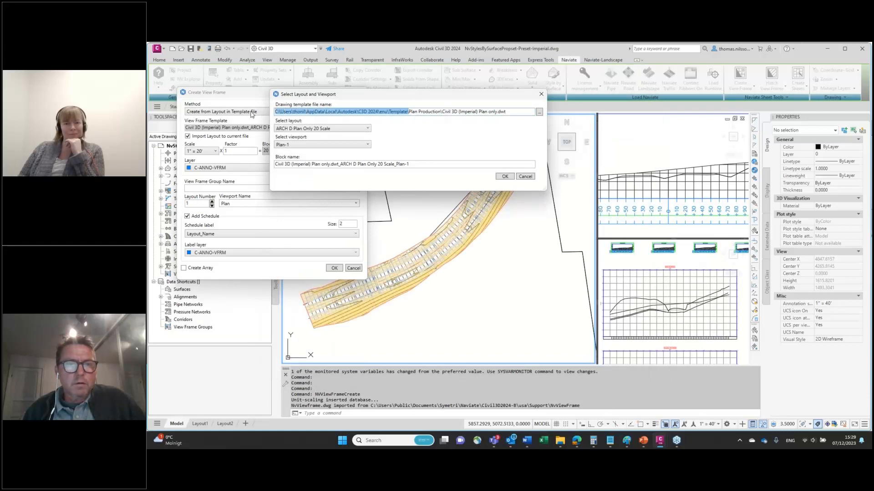
{"action": "left_click", "coordinate": [539, 113]}
{"action": "type", "text": "C:\\Users\\thonil\\AppData\\Local\\Autodesk\\C3D 2024\\enu\\Template\\"}
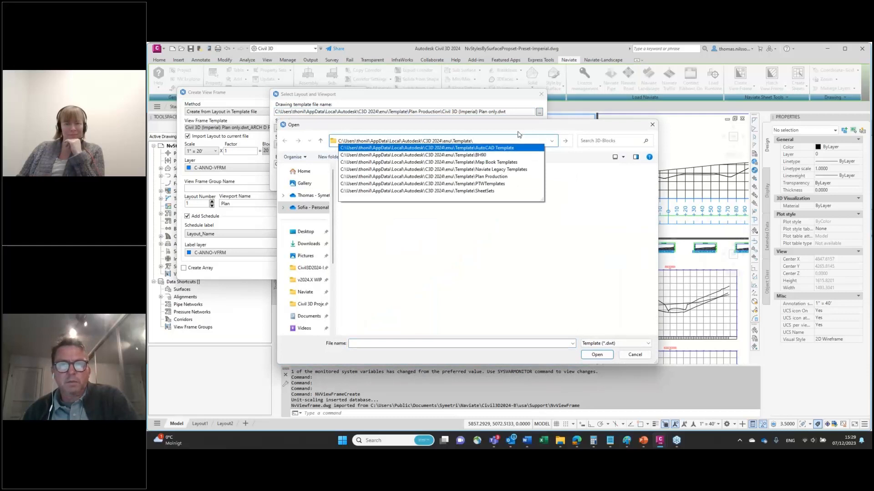
{"action": "key", "text": "Return"}
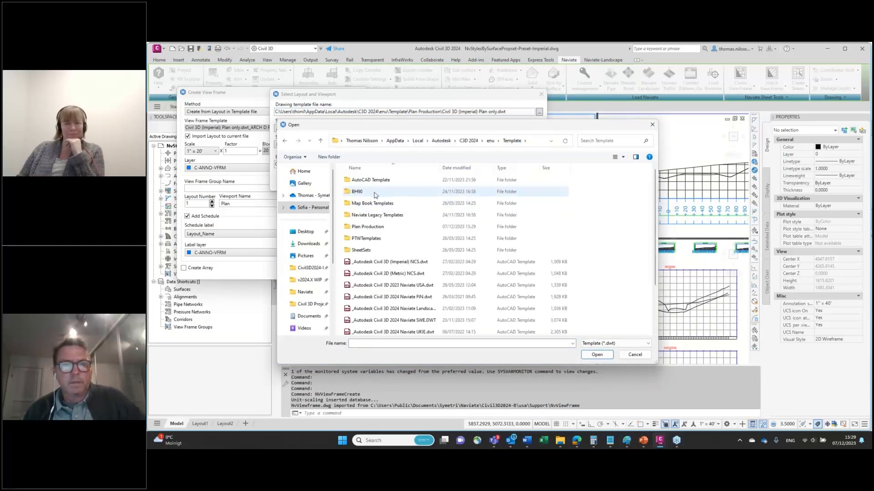
{"action": "left_click", "coordinate": [370, 229]}
{"action": "double_click", "coordinate": [370, 228]}
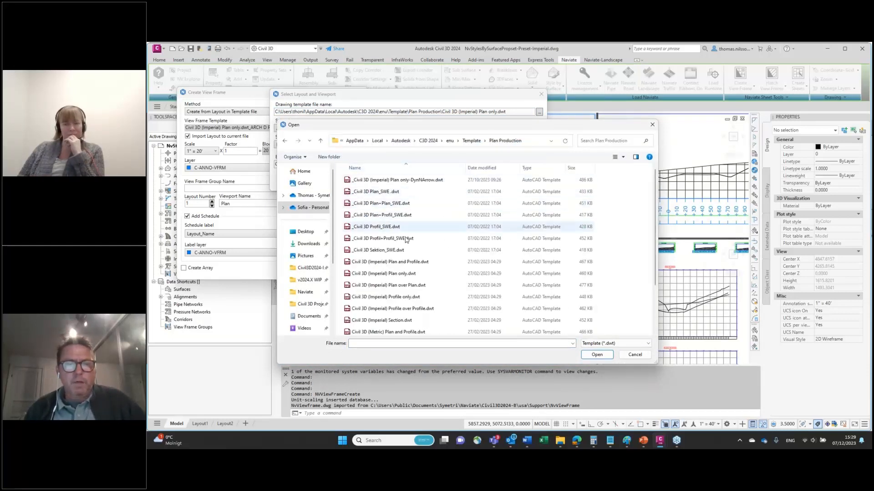
{"action": "scroll", "coordinate": [432, 255], "scroll_direction": "down", "scroll_amount": 1}
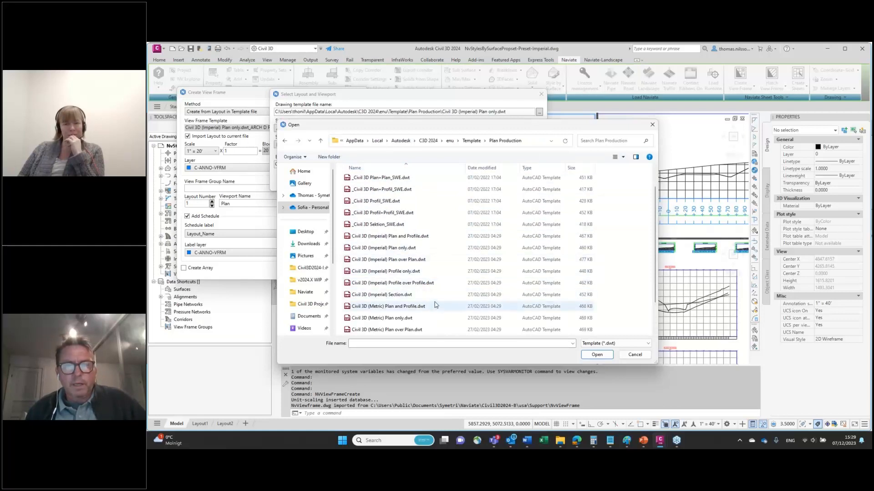
{"action": "left_click", "coordinate": [397, 252]}
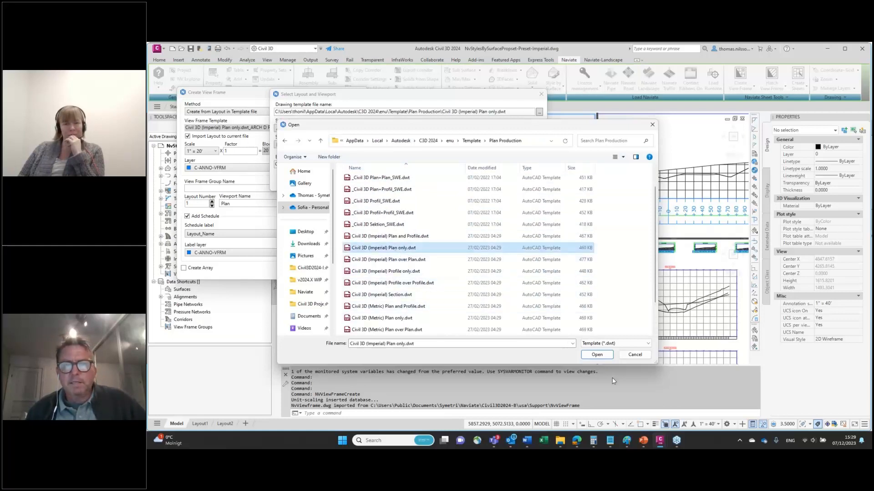
{"action": "left_click", "coordinate": [597, 355]}
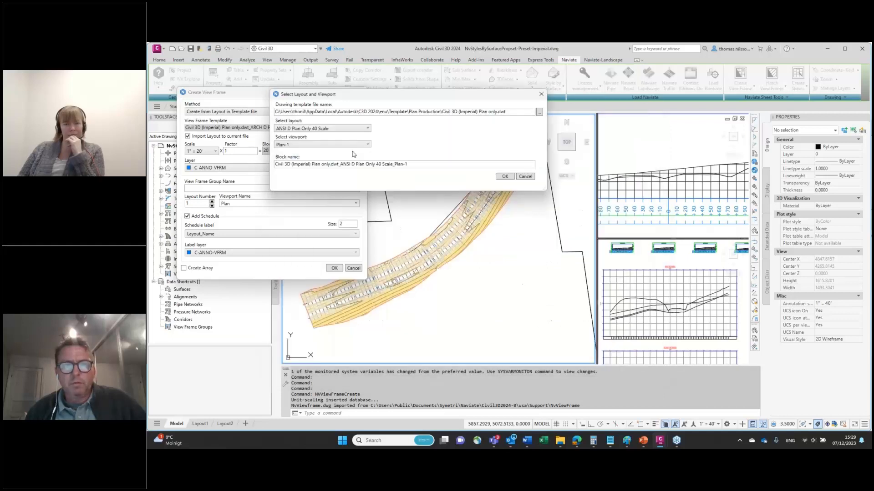
- Choose the ARCH D Plan Only 20 Scale layout with viewport Plan-1 as the view frame source
{"action": "left_click", "coordinate": [368, 129]}
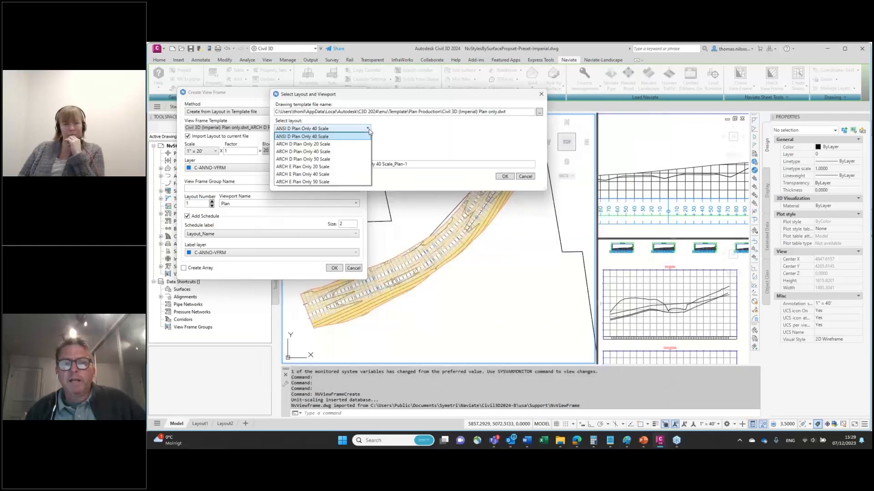
{"action": "left_click", "coordinate": [357, 145]}
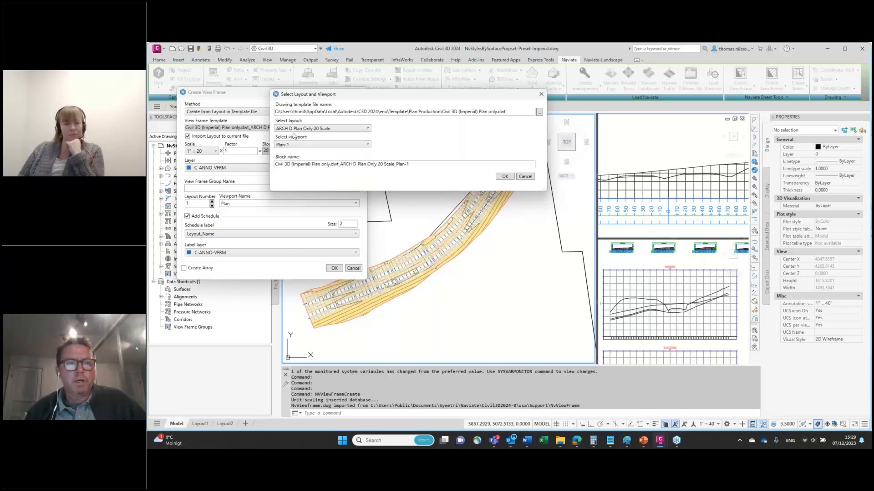
{"action": "left_click", "coordinate": [368, 144]}
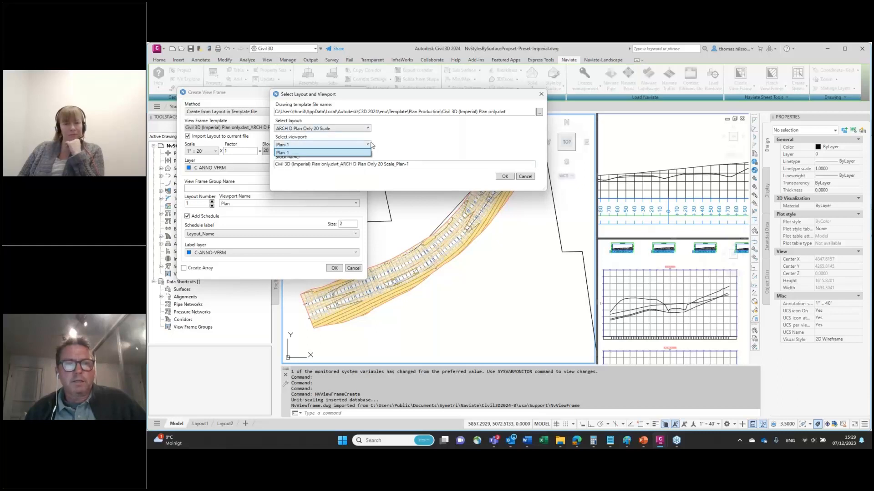
{"action": "left_click", "coordinate": [412, 142]}
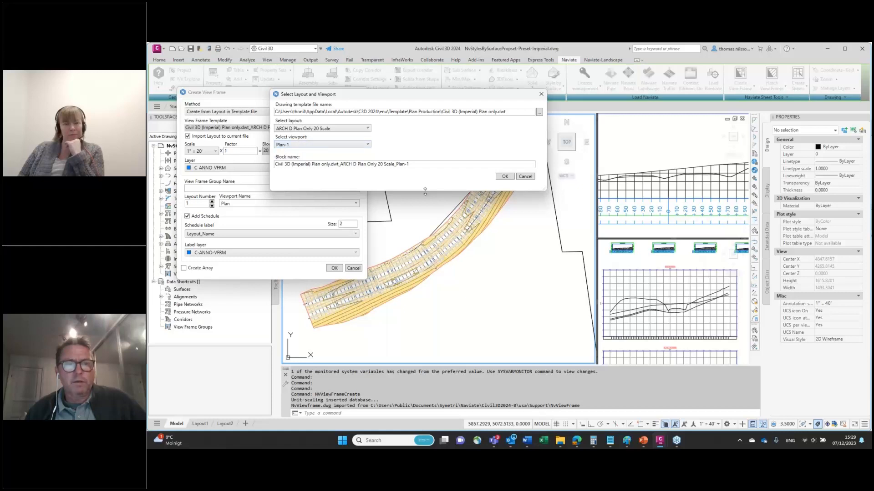
{"action": "left_click", "coordinate": [503, 177]}
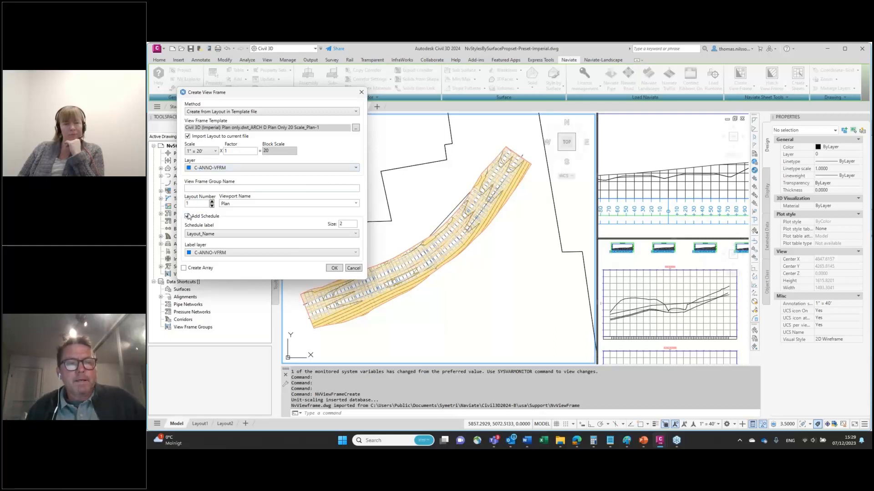
- Name the view frame group Vfrg- and keep Plan as the viewport name
{"action": "left_click", "coordinate": [211, 188]}
{"action": "type", "text": "Vfr"}
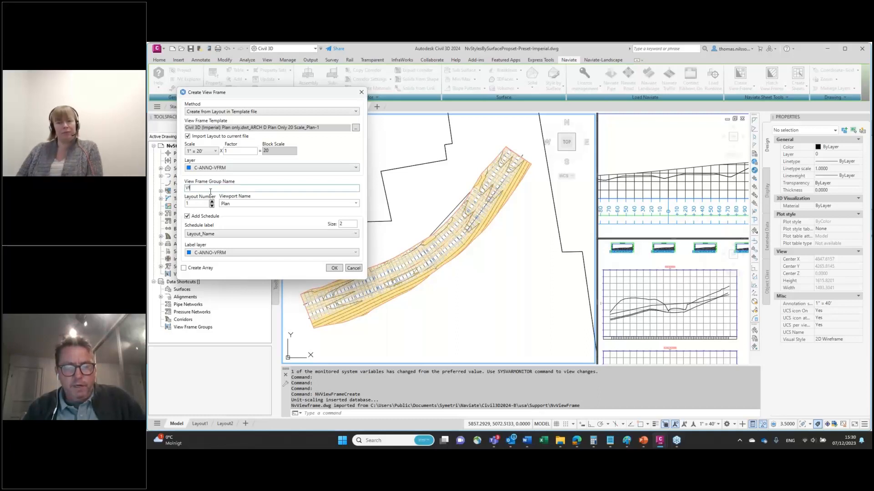
{"action": "type", "text": "g-"}
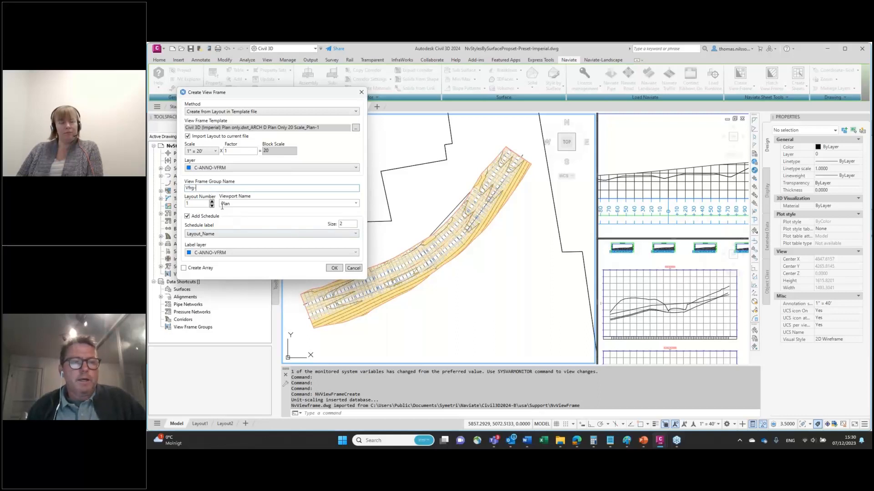
{"action": "double_click", "coordinate": [226, 204]}
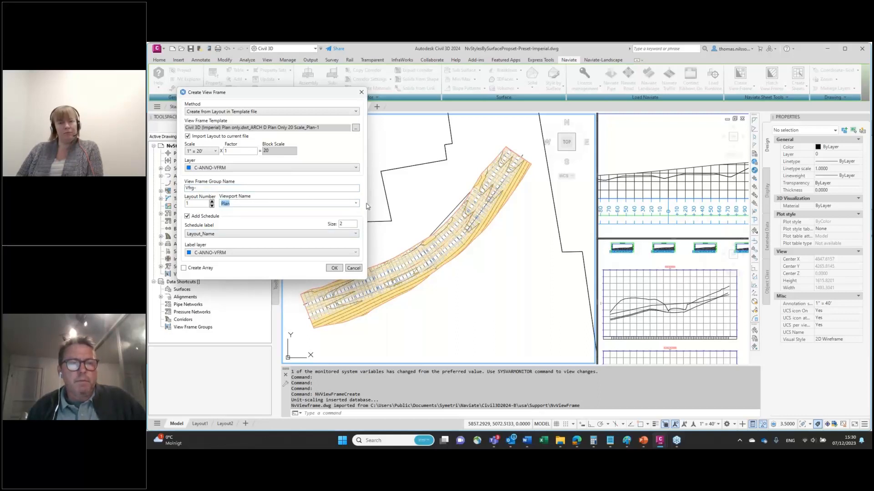
{"action": "left_click", "coordinate": [356, 204]}
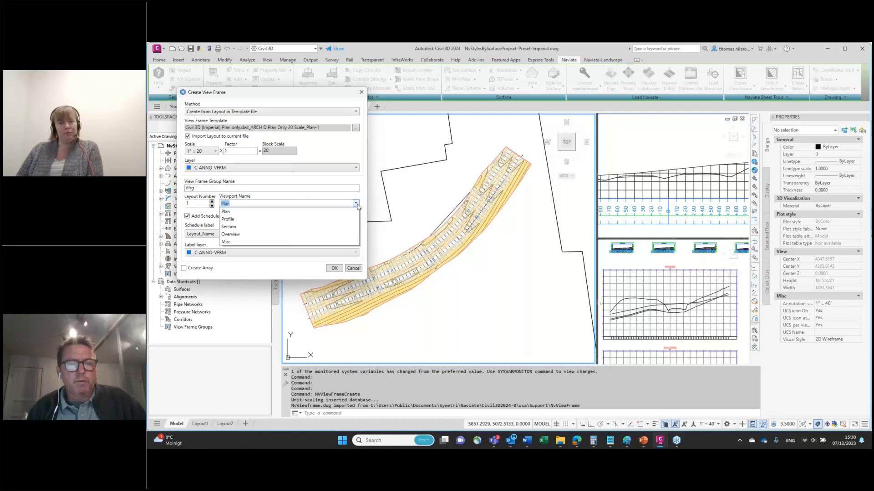
{"action": "left_click", "coordinate": [334, 200]}
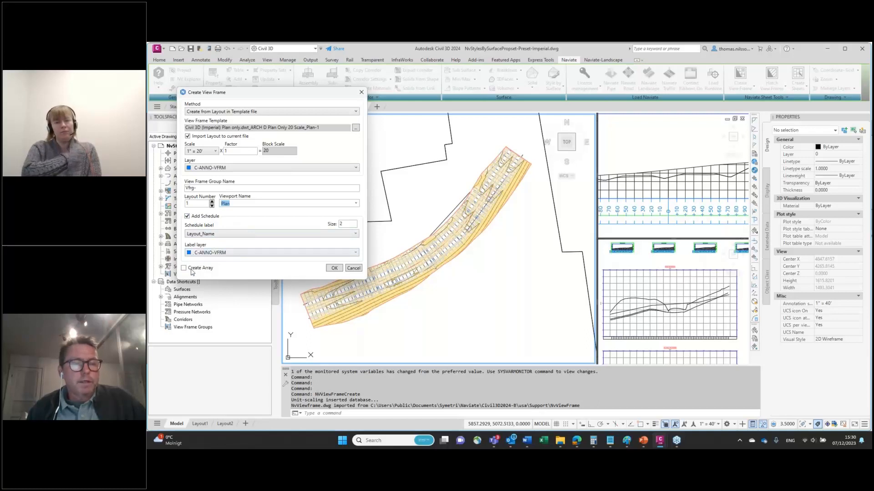
{"action": "key", "text": "ctrl"}
{"action": "key", "text": "ctrl"}
{"action": "key", "text": "ctrl"}
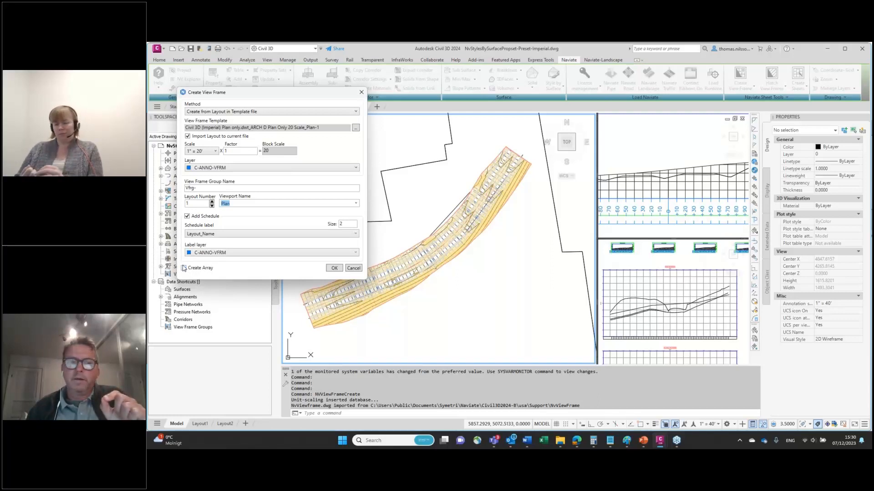
- Place the first view frame over the corridor's lower-left end, rotated along the road, with its schedule label inside the frame
{"action": "left_click", "coordinate": [335, 269]}
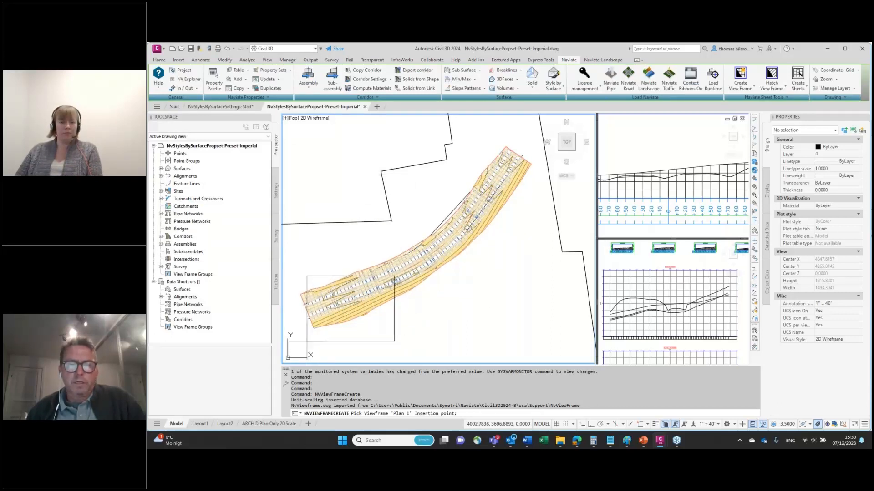
{"action": "left_click", "coordinate": [350, 309]}
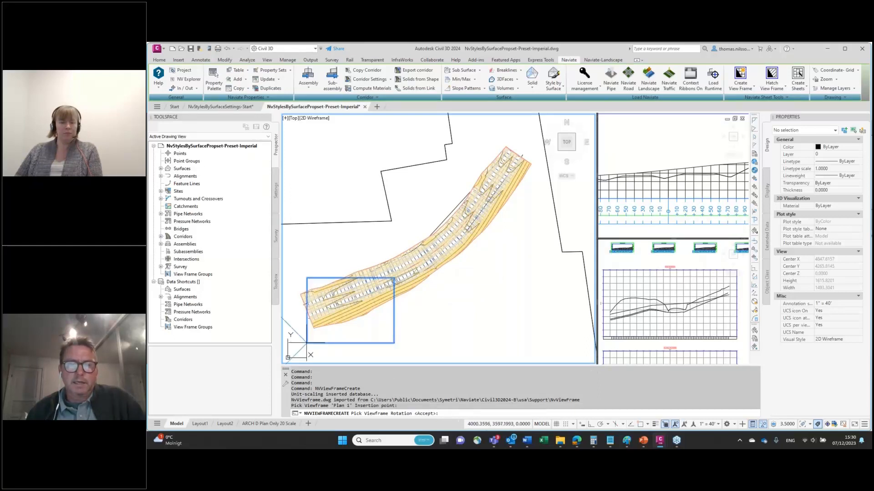
{"action": "key", "text": "Return"}
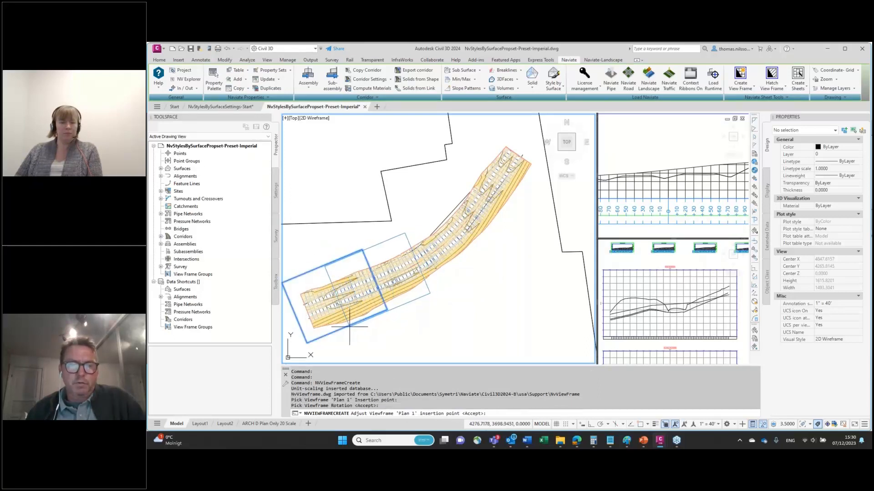
{"action": "left_click", "coordinate": [325, 341]}
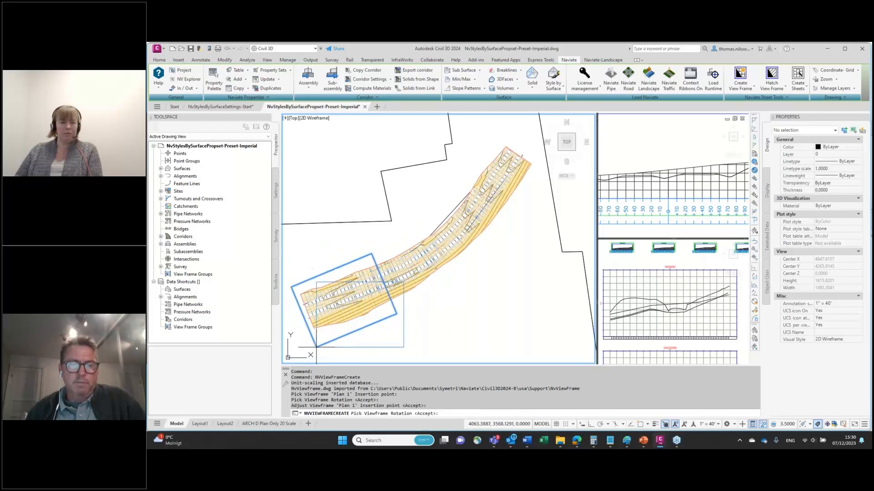
{"action": "left_click", "coordinate": [334, 334]}
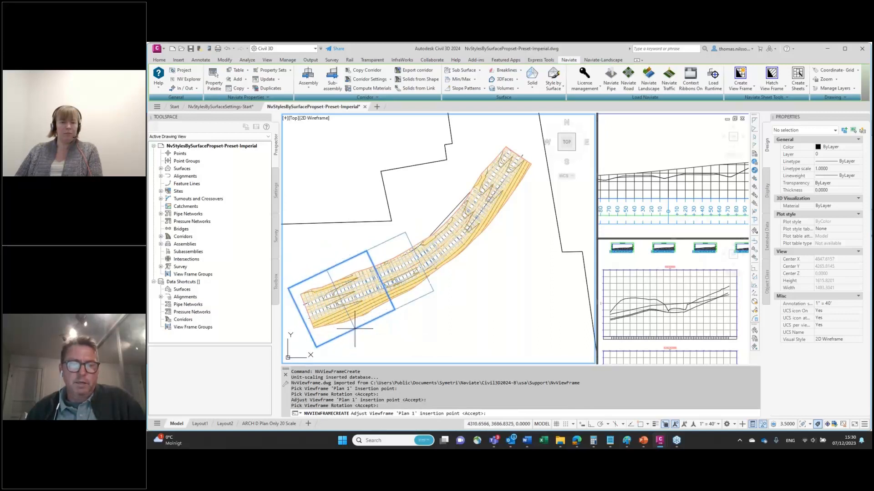
{"action": "left_click", "coordinate": [343, 335]}
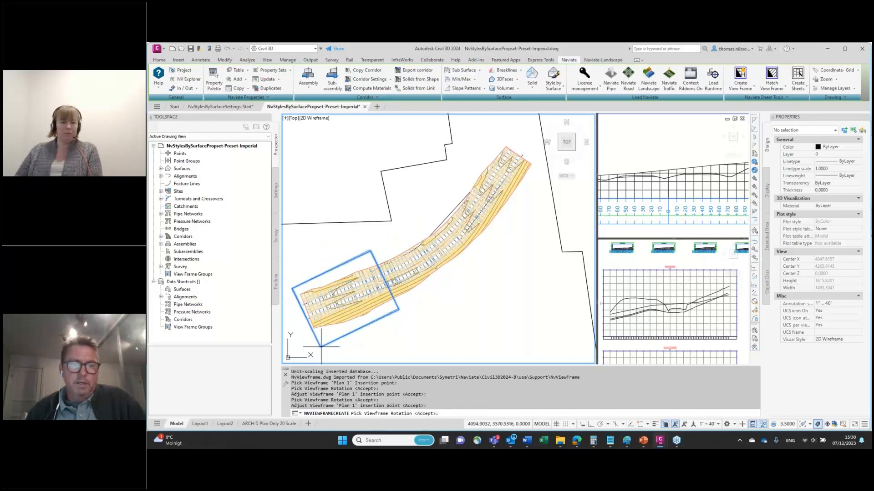
{"action": "left_click", "coordinate": [344, 336]}
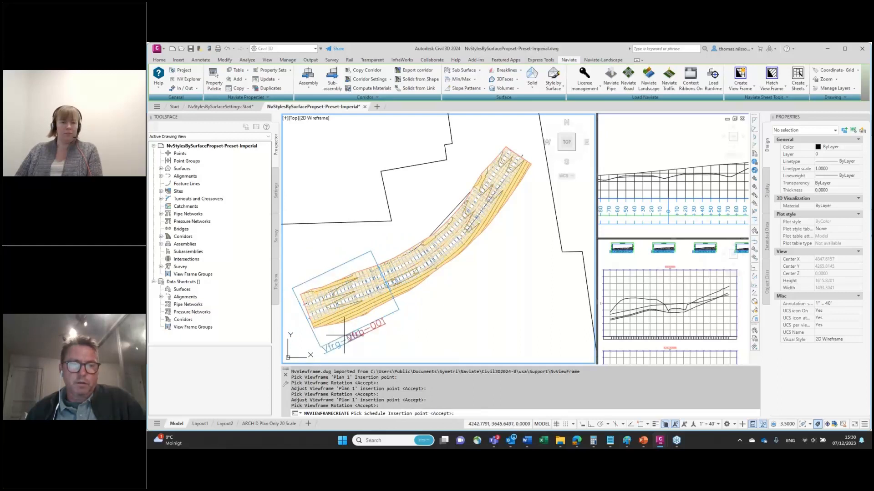
{"action": "left_click", "coordinate": [303, 289]}
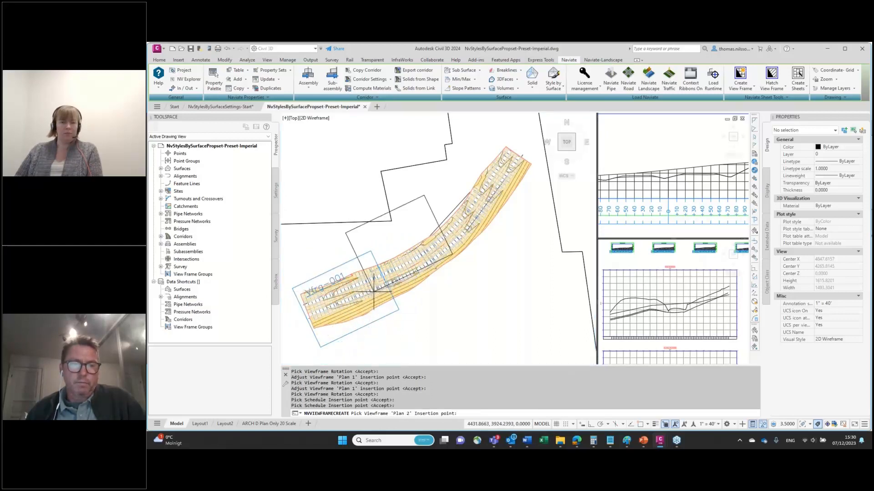
- Place the second view frame over the corridor's middle, overlapping the first frame, and accept its schedule label position
{"action": "left_click", "coordinate": [387, 311]}
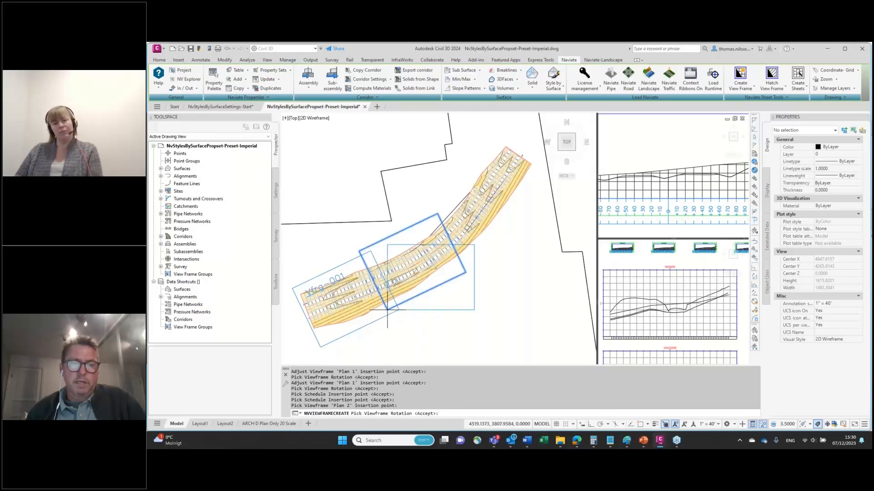
{"action": "key", "text": "Return"}
{"action": "key", "text": "Return"}
{"action": "key", "text": "Return"}
- Finish the second view frame's rotation, place a third overlapping frame along the corridor with its label, and end frame placement
{"action": "left_click", "coordinate": [450, 302]}
{"action": "key", "text": "Return"}
{"action": "key", "text": "Return"}
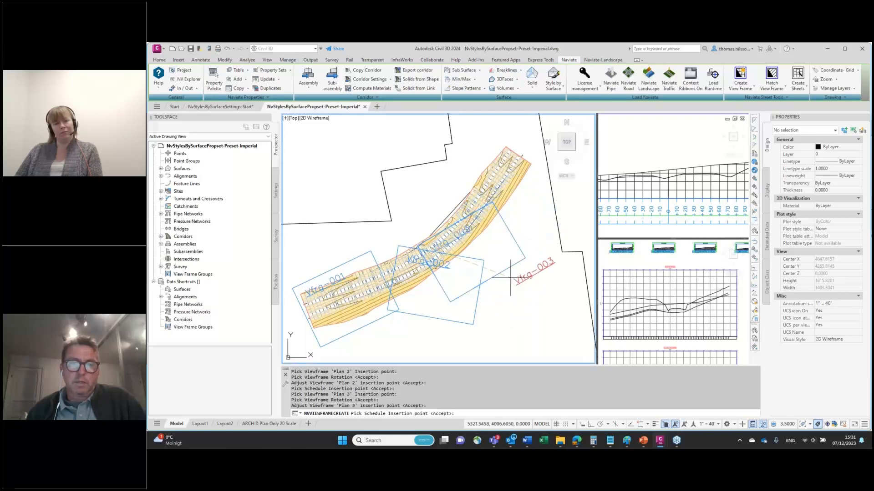
{"action": "key", "text": "Return"}
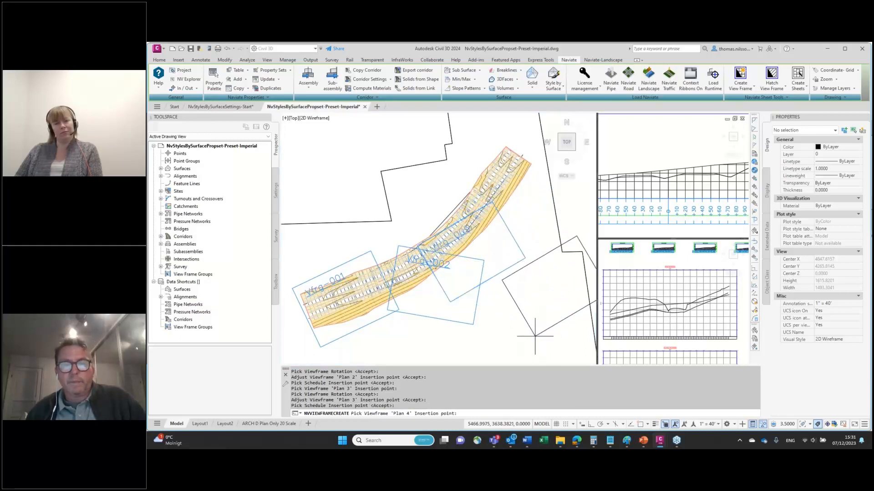
{"action": "key", "text": "Escape"}
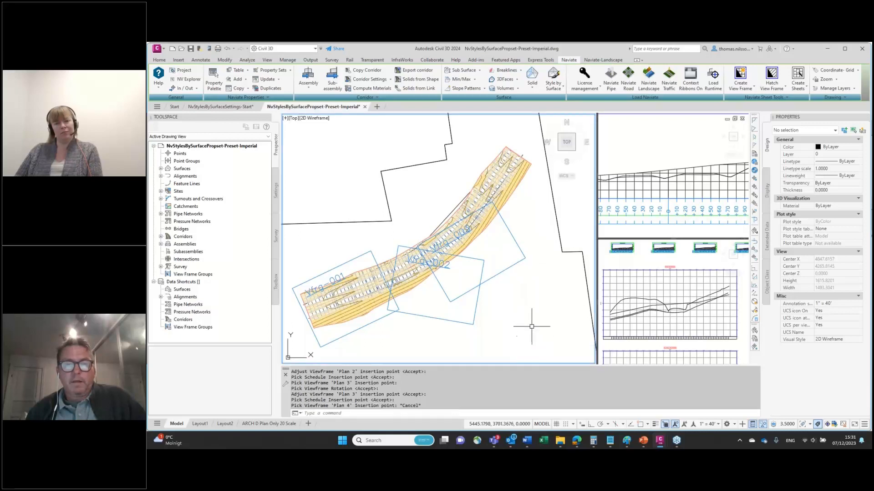
- Erase the second and third view frames, leaving only the first frame at the corridor's lower-left end
{"action": "left_click", "coordinate": [513, 304]}
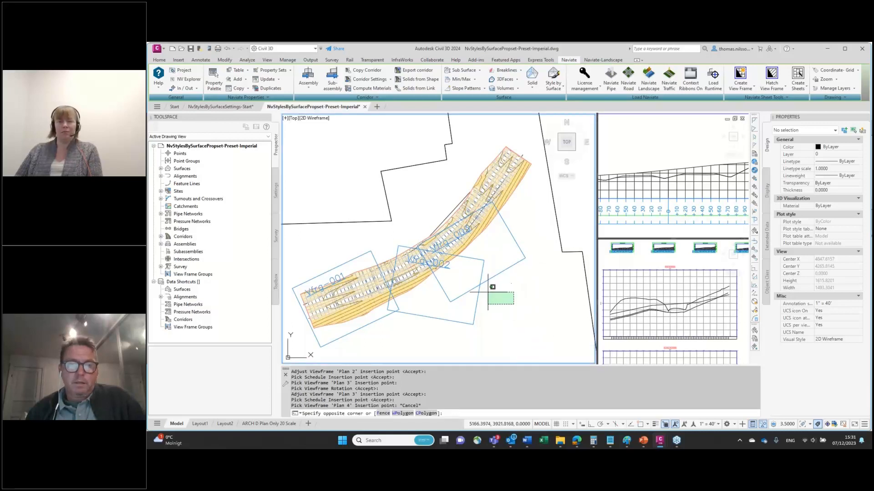
{"action": "left_click", "coordinate": [465, 275]}
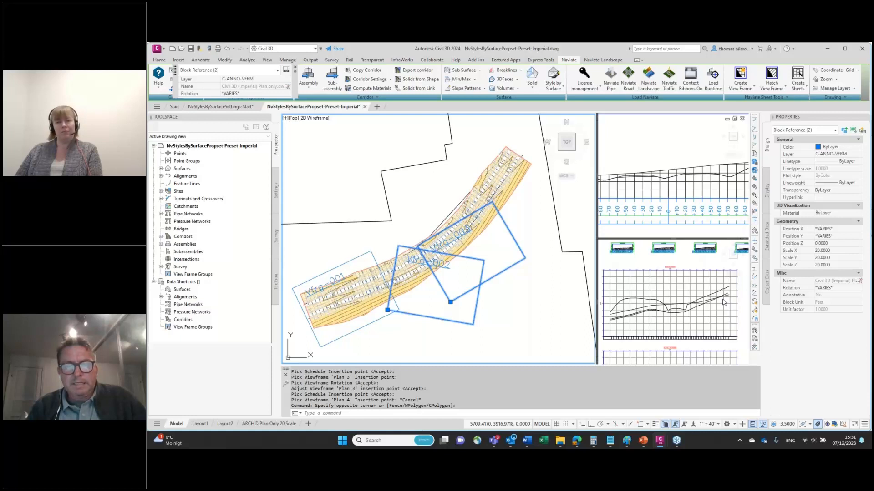
{"action": "type", "text": "e"}
{"action": "key", "text": "Return"}
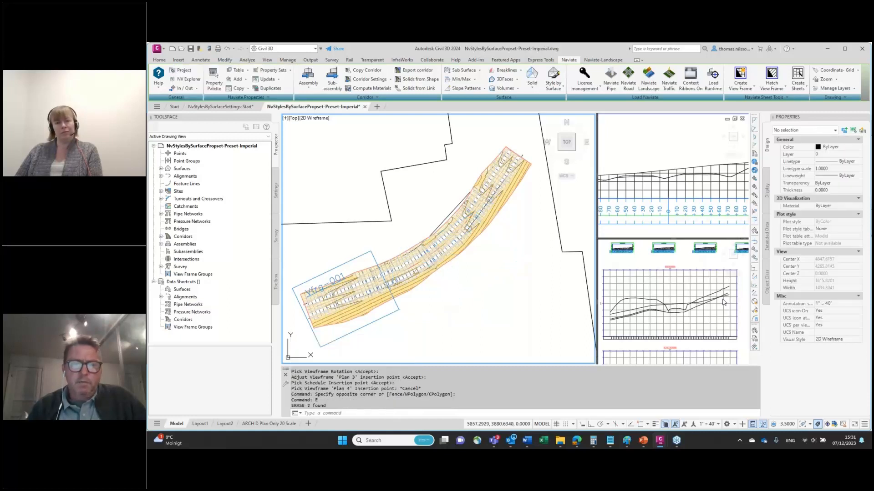
- Start a view frame array based on the remaining view frame and bring the whole array preview into sight
{"action": "left_click", "coordinate": [753, 87]}
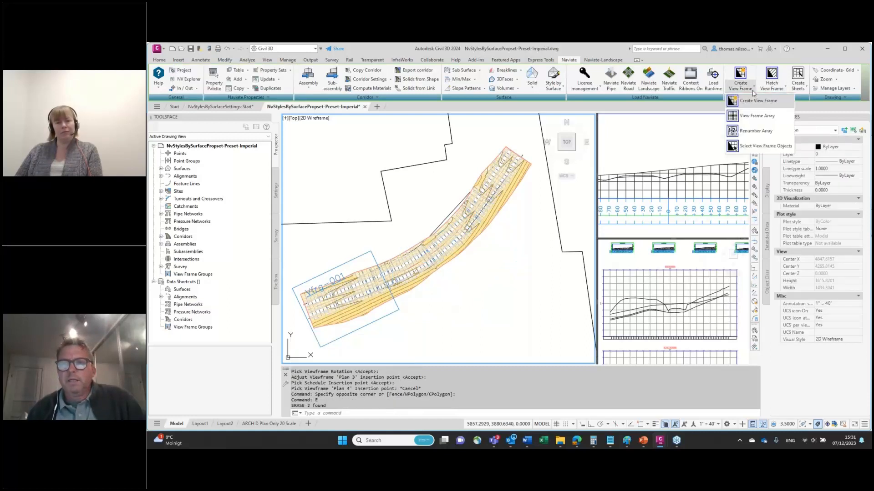
{"action": "left_click", "coordinate": [753, 116]}
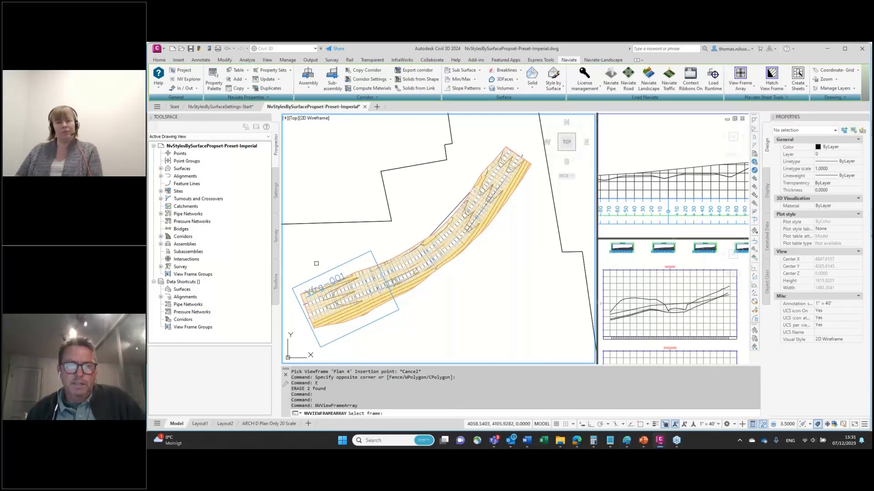
{"action": "left_click", "coordinate": [350, 335]}
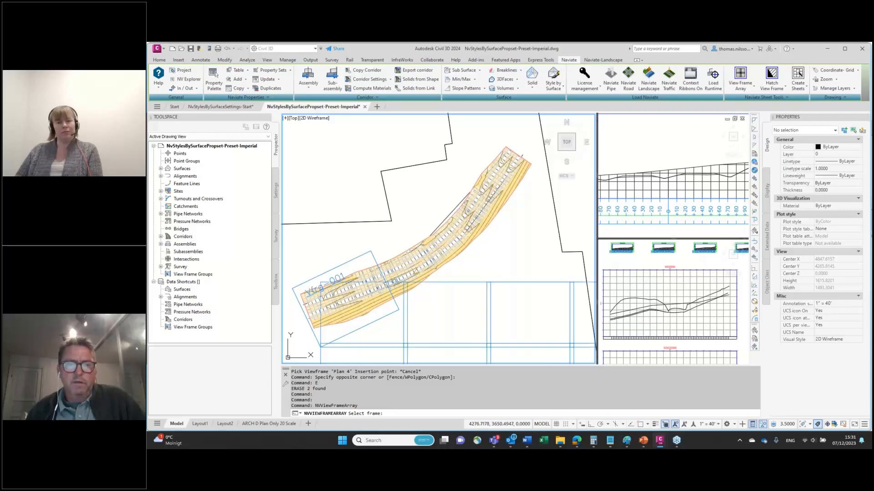
{"action": "mouse_move", "coordinate": [304, 126]}
{"action": "left_mouse_down"}
{"action": "mouse_move", "coordinate": [500, 122]}
{"action": "mouse_move", "coordinate": [723, 174]}
{"action": "left_mouse_up"}
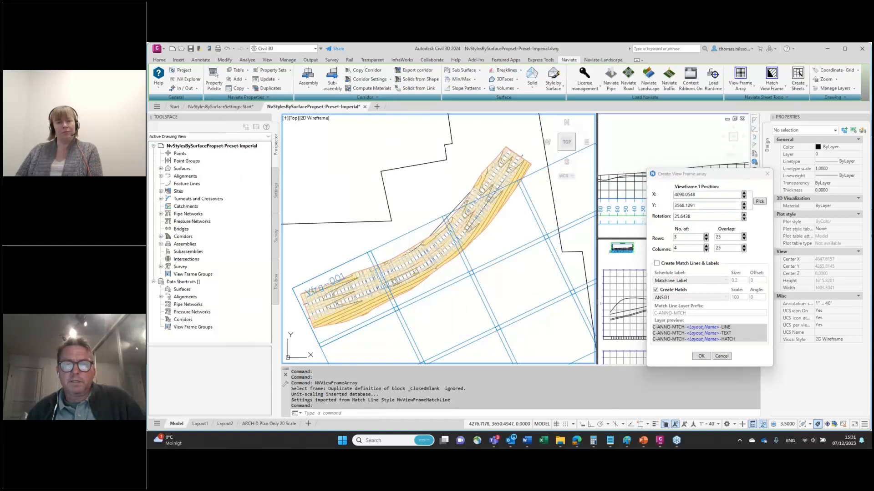
{"action": "scroll", "coordinate": [513, 272], "scroll_direction": "down", "scroll_amount": 3}
{"action": "middle_click_drag", "start_coordinate": [513, 271], "coordinate": [487, 238]}
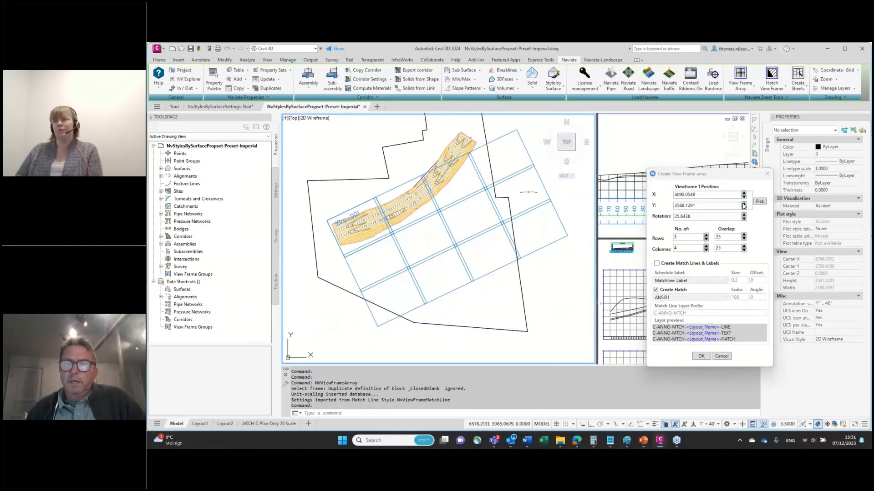
{"action": "scroll", "coordinate": [456, 219], "scroll_direction": "up", "scroll_amount": 4}
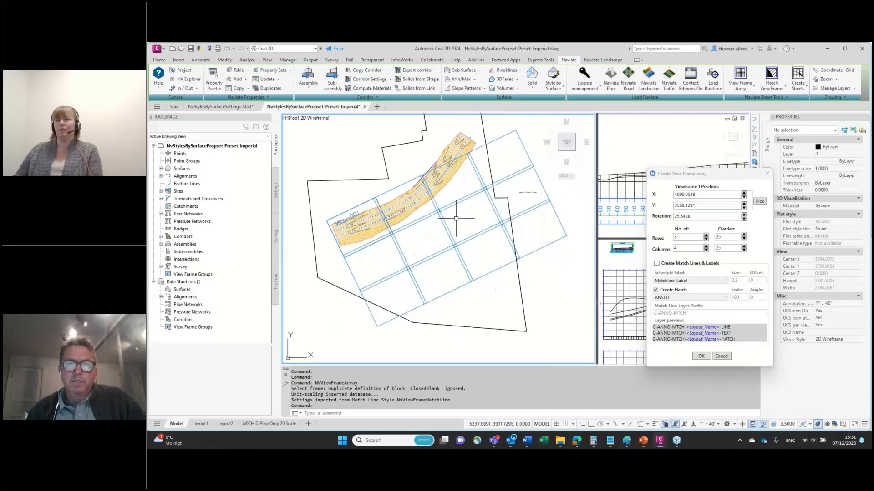
{"action": "middle_click_drag", "start_coordinate": [460, 217], "coordinate": [464, 217]}
{"action": "scroll", "coordinate": [464, 217], "scroll_direction": "down", "scroll_amount": 5}
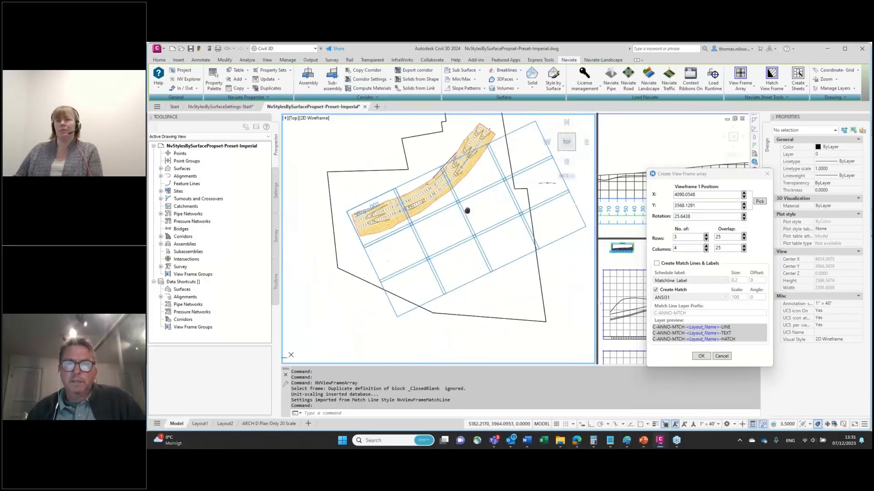
- Try other column and row counts for the view frame array, ending with 3 rows and 4 columns
{"action": "left_click", "coordinate": [706, 246]}
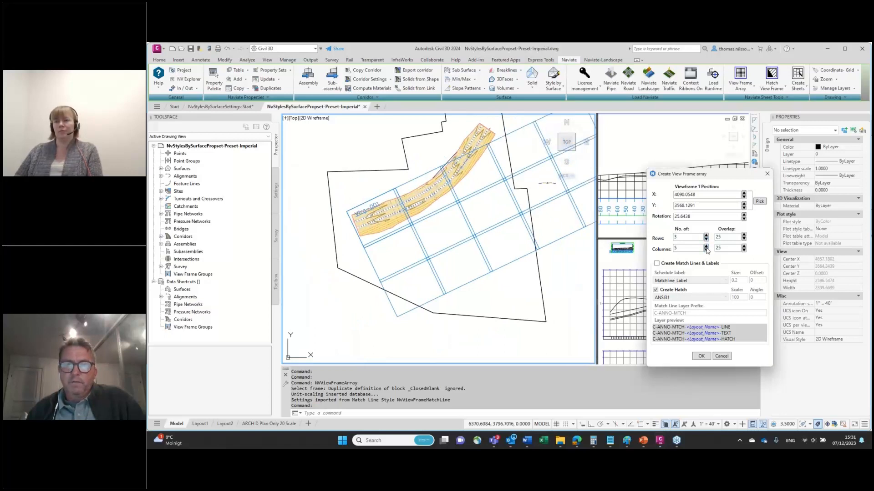
{"action": "left_click", "coordinate": [706, 250]}
{"action": "left_click", "coordinate": [705, 250]}
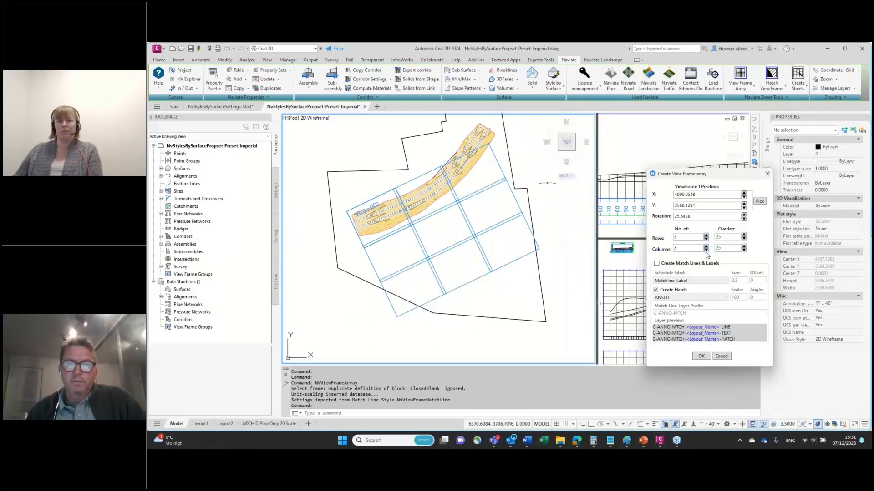
{"action": "left_click", "coordinate": [706, 236]}
{"action": "left_click", "coordinate": [705, 239]}
{"action": "left_click", "coordinate": [705, 246]}
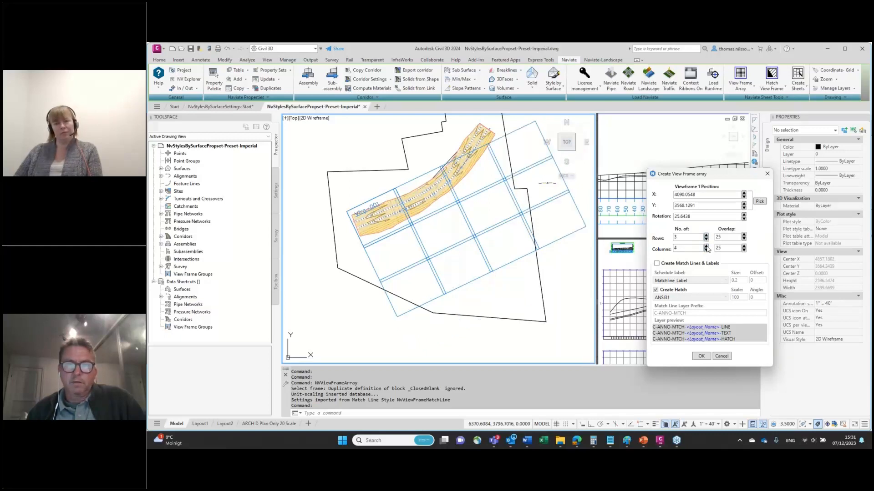
- Move the view frame array over the corridor and site boundary, with its first frame at about X 3678.25, Y 3873.32
{"action": "left_click", "coordinate": [743, 206]}
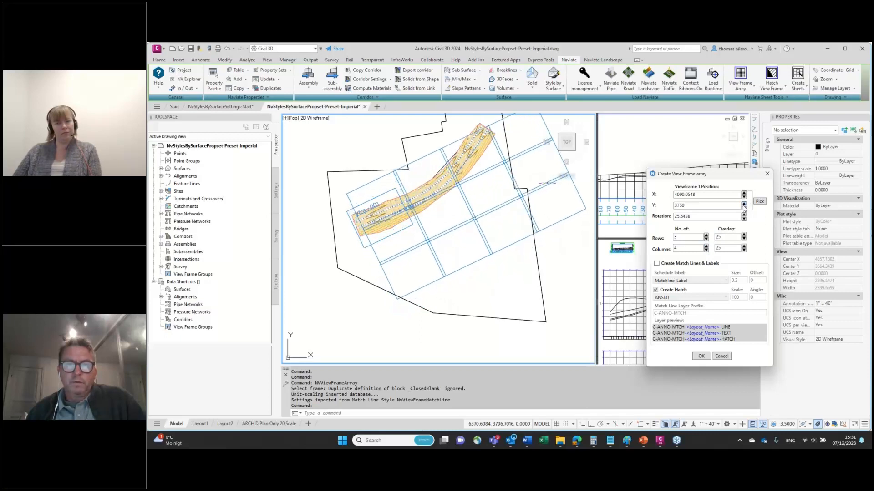
{"action": "left_click_drag", "start_coordinate": [745, 196], "coordinate": [744, 196]}
{"action": "left_click", "coordinate": [758, 203]}
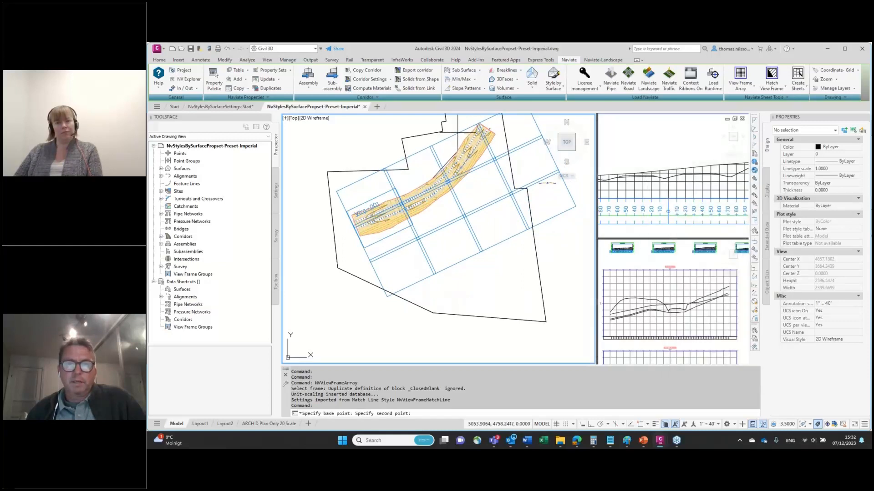
{"action": "left_click", "coordinate": [458, 133]}
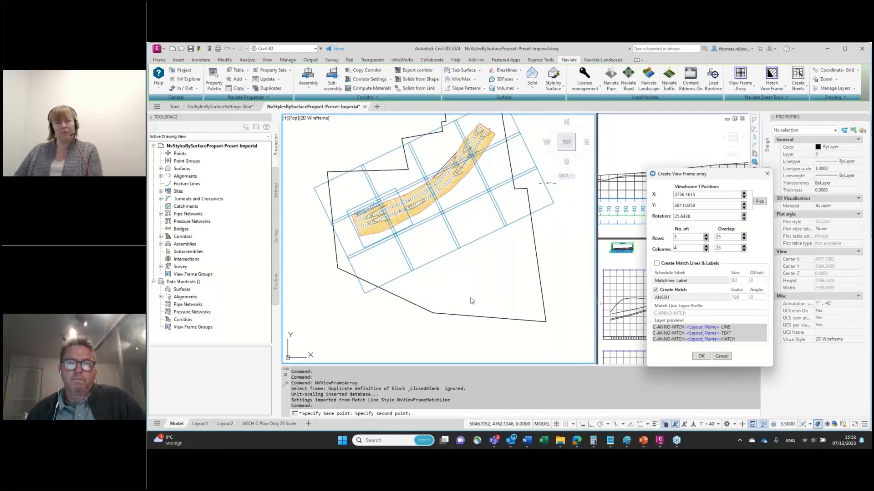
{"action": "left_click", "coordinate": [758, 202]}
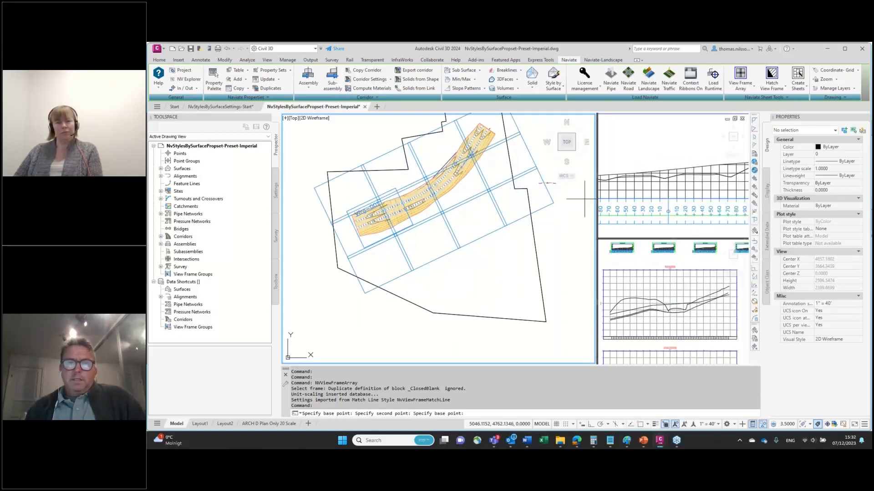
{"action": "left_click", "coordinate": [473, 207]}
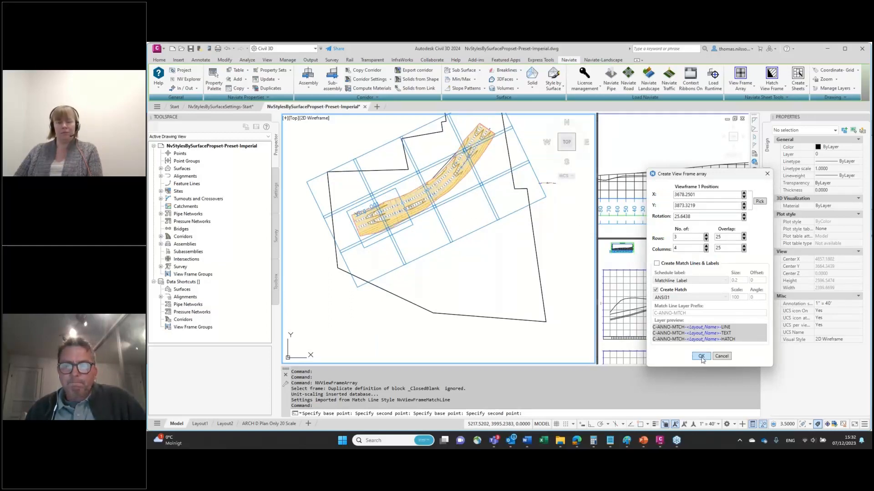
- Fine-tune the array's vertical placement against the corridor and boundary, setting the first frame's Y position to 3916
{"action": "mouse_move", "coordinate": [712, 180]}
{"action": "left_mouse_down"}
{"action": "mouse_move", "coordinate": [614, 176]}
{"action": "mouse_move", "coordinate": [642, 174]}
{"action": "left_mouse_up"}
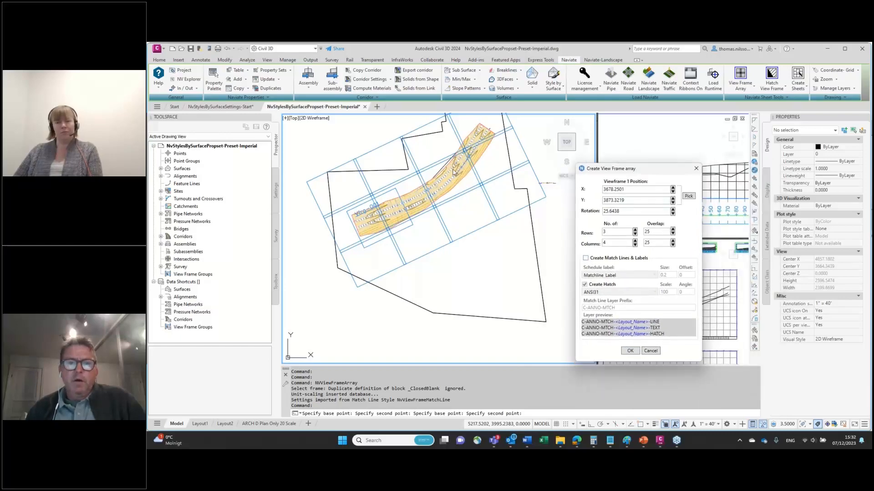
{"action": "scroll", "coordinate": [455, 168], "scroll_direction": "up", "scroll_amount": 5}
{"action": "middle_click_drag", "start_coordinate": [444, 166], "coordinate": [452, 279]}
{"action": "scroll", "coordinate": [455, 275], "scroll_direction": "down", "scroll_amount": 2}
{"action": "scroll", "coordinate": [455, 276], "scroll_direction": "up", "scroll_amount": 2}
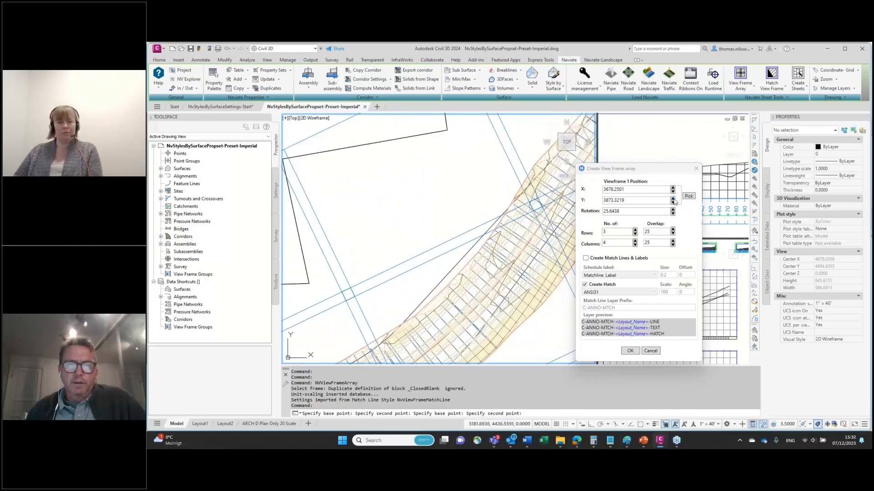
{"action": "left_click", "coordinate": [673, 199]}
{"action": "left_click", "coordinate": [673, 204]}
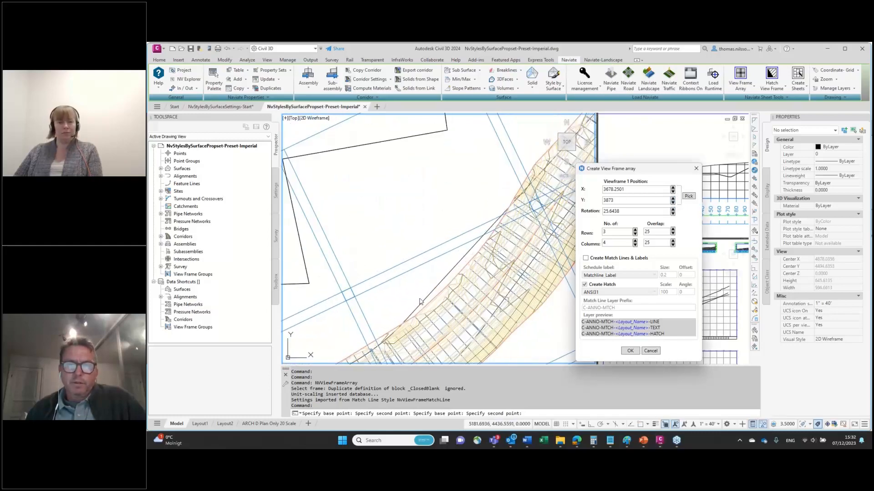
{"action": "scroll", "coordinate": [553, 271], "scroll_direction": "down", "scroll_amount": 6}
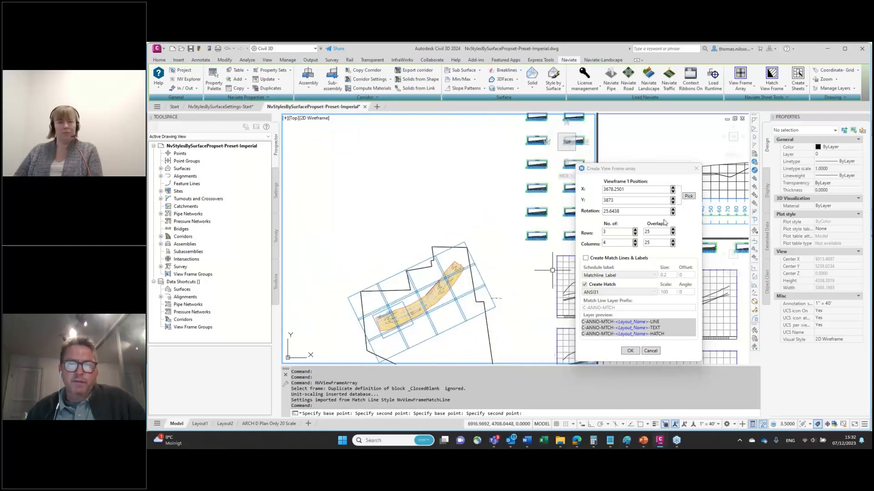
{"action": "left_click", "coordinate": [672, 199]}
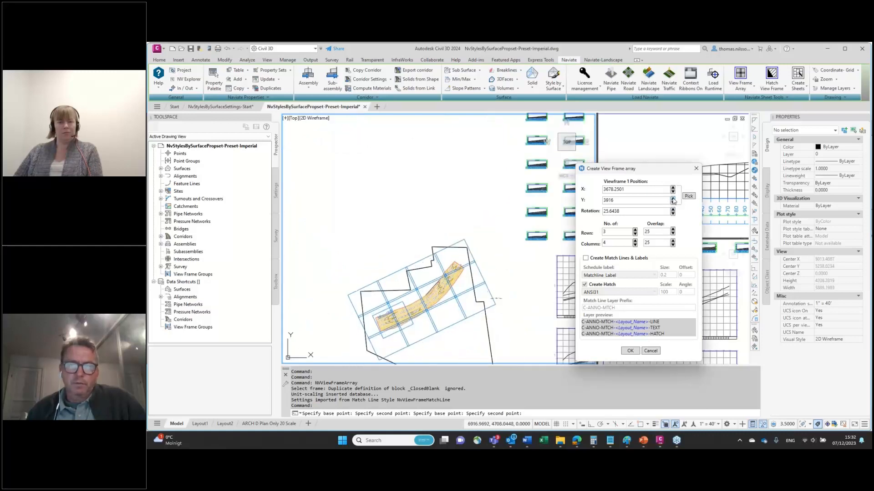
{"action": "left_click", "coordinate": [673, 205]}
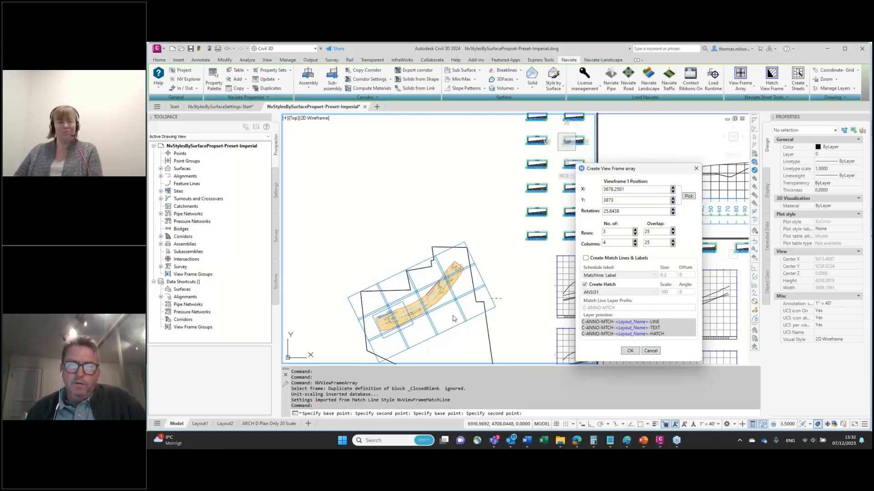
{"action": "left_click", "coordinate": [673, 199]}
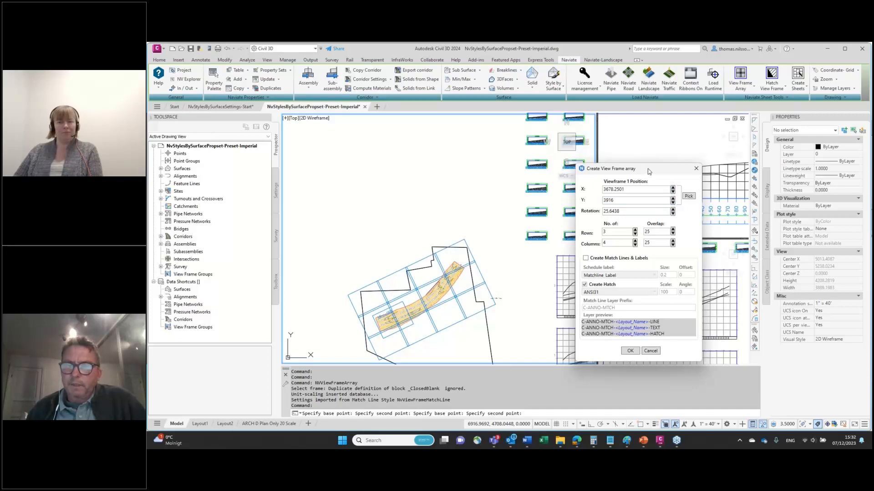
- Enable match lines and labels for the view frame array and inspect a label between two frames up close
{"action": "left_click_drag", "start_coordinate": [649, 170], "coordinate": [618, 183]}
{"action": "left_click", "coordinate": [555, 270]}
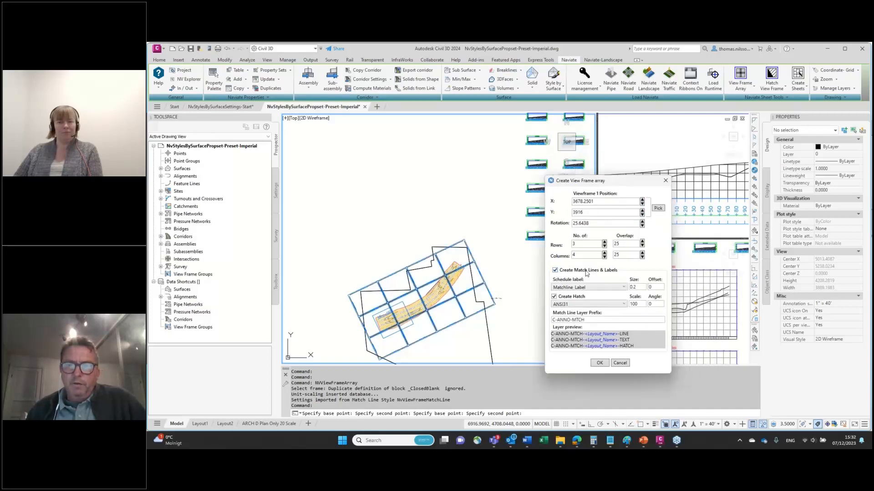
{"action": "scroll", "coordinate": [438, 307], "scroll_direction": "up", "scroll_amount": 8}
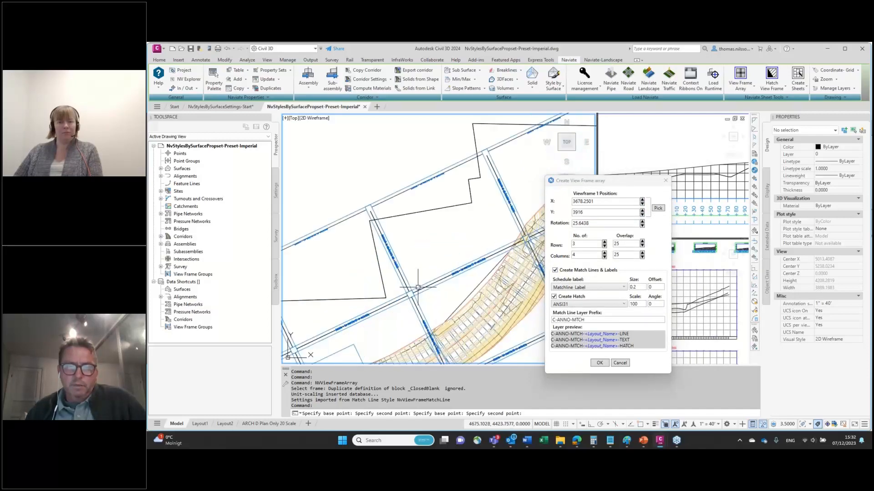
{"action": "middle_click_drag", "start_coordinate": [474, 286], "coordinate": [402, 269]}
{"action": "scroll", "coordinate": [402, 268], "scroll_direction": "up", "scroll_amount": 2}
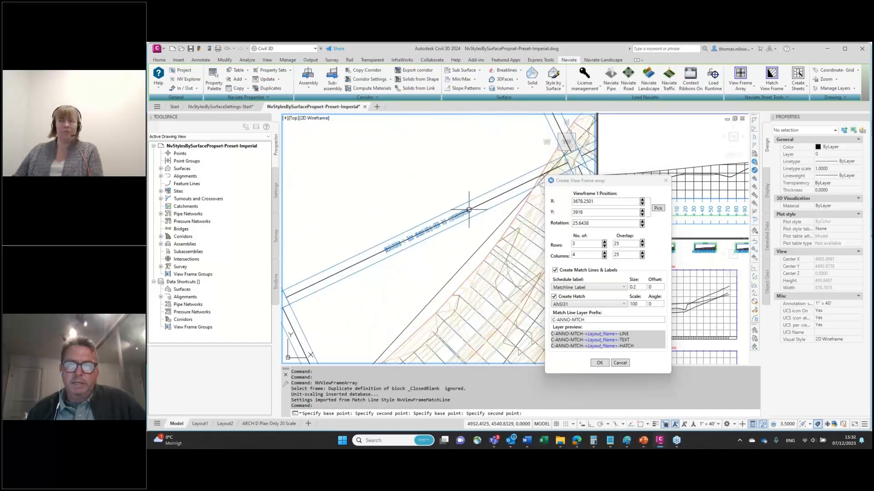
- Try Layout_Name as the match lines' schedule label, then restore Matchline_Label
{"action": "left_click", "coordinate": [609, 288]}
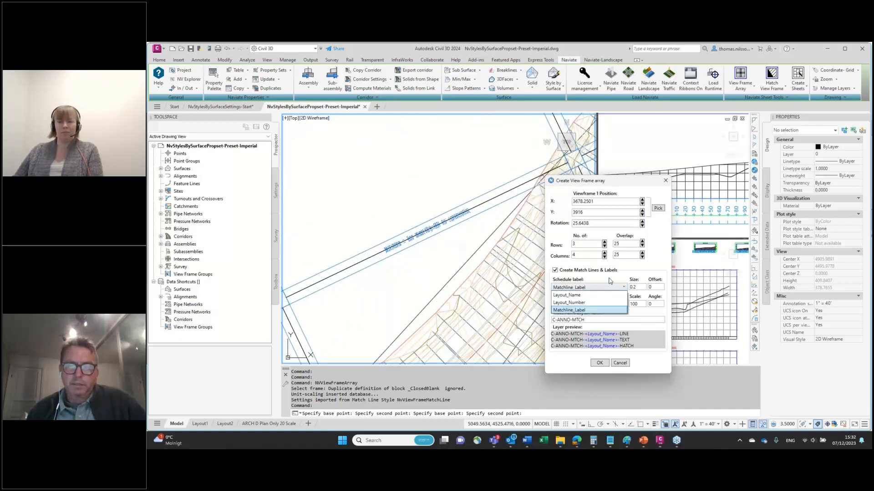
{"action": "left_click", "coordinate": [610, 283]}
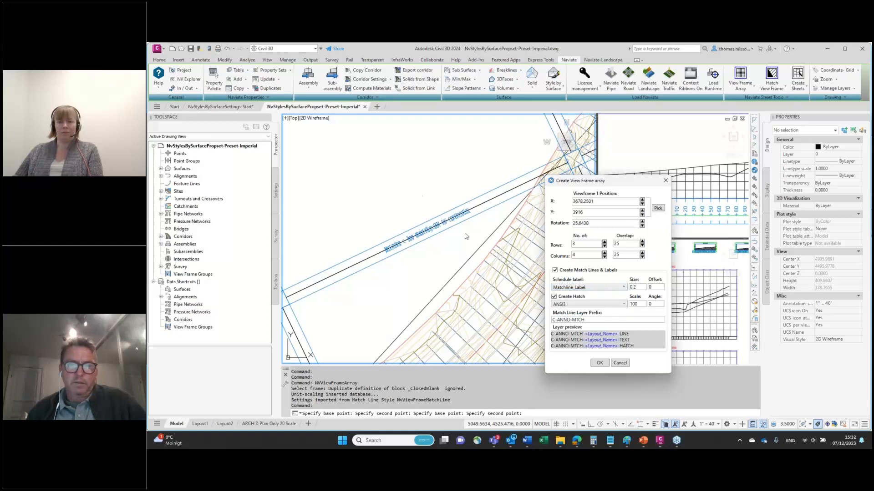
{"action": "left_click", "coordinate": [612, 287]}
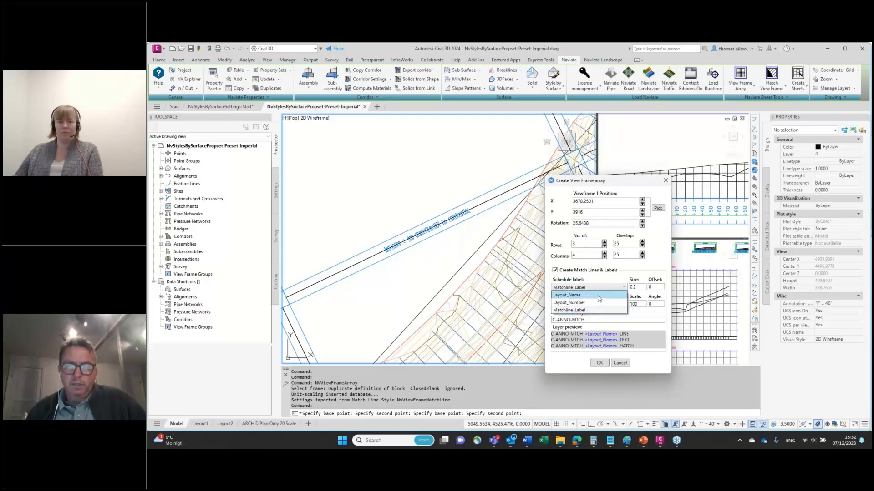
{"action": "left_click", "coordinate": [599, 296]}
{"action": "left_click", "coordinate": [624, 287]}
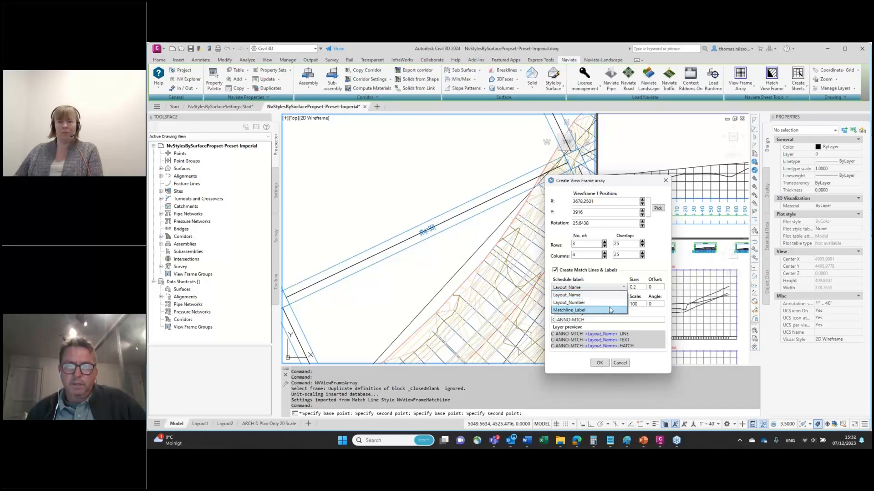
{"action": "left_click", "coordinate": [611, 310]}
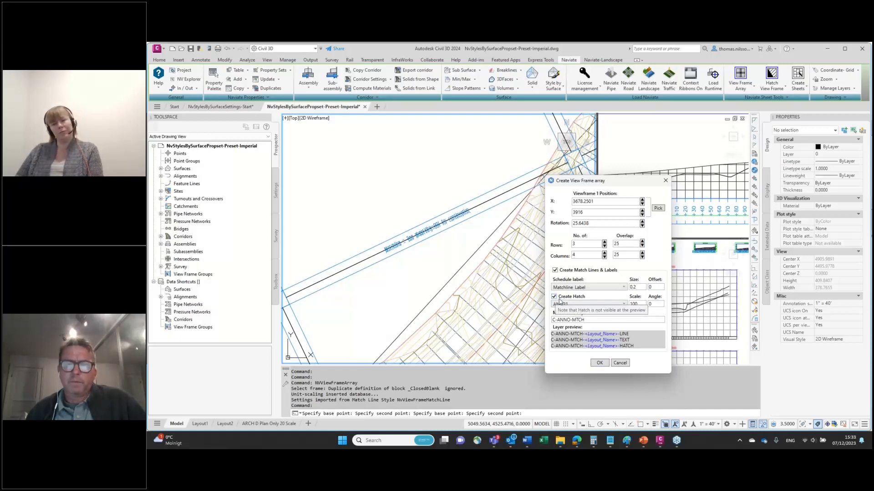
- Create the configured view frame array over the corridor, including its match lines, labels and hatch
{"action": "left_click_drag", "start_coordinate": [573, 181], "coordinate": [607, 167]}
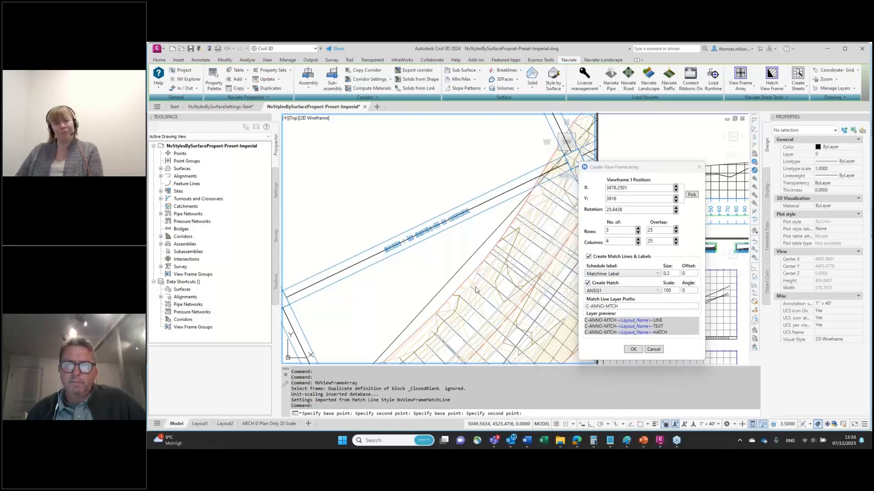
{"action": "scroll", "coordinate": [455, 228], "scroll_direction": "down", "scroll_amount": 6}
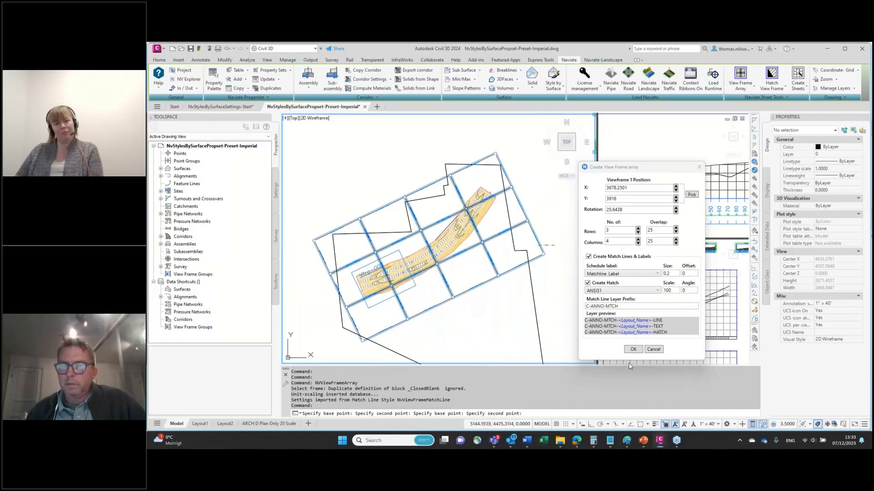
{"action": "left_click", "coordinate": [632, 349]}
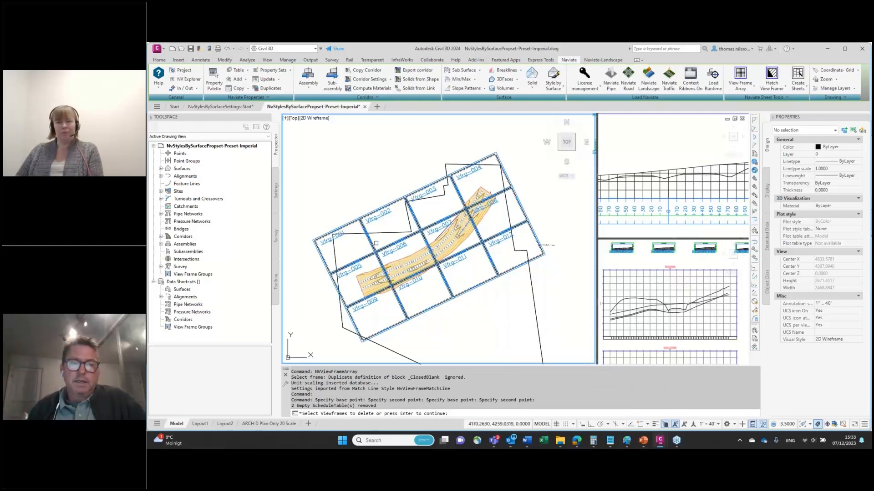
- Delete the unneeded view frames Vfrg-001, Vfrg-002, Vfrg-011 and Vfrg-012 from the new array
{"action": "scroll", "coordinate": [372, 225], "scroll_direction": "up", "scroll_amount": 2}
{"action": "left_click", "coordinate": [373, 223]}
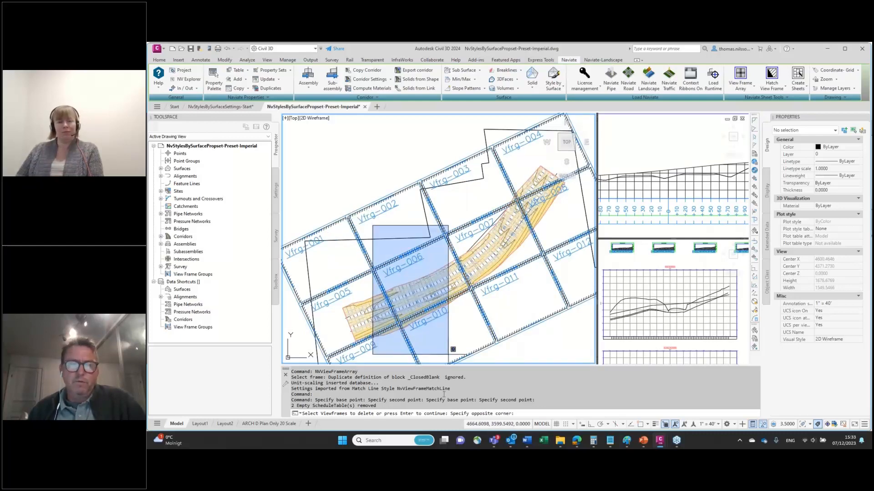
{"action": "left_click", "coordinate": [328, 201]}
{"action": "scroll", "coordinate": [388, 203], "scroll_direction": "down", "scroll_amount": 2}
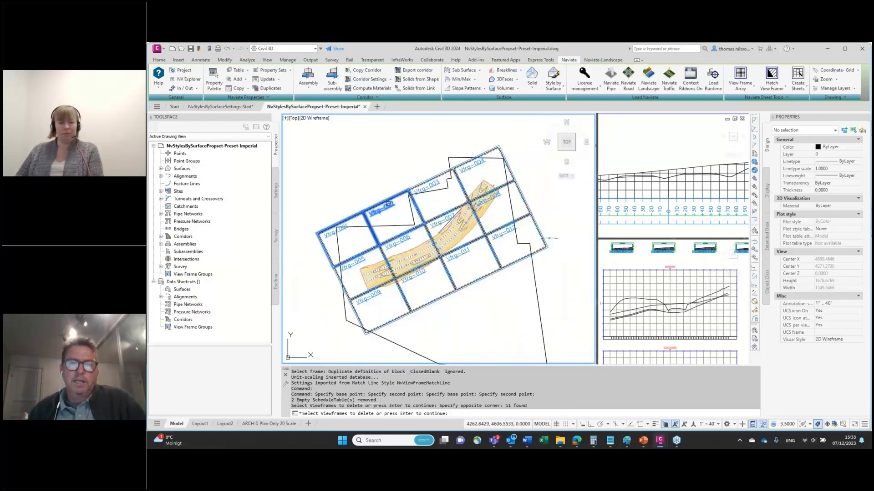
{"action": "left_click", "coordinate": [517, 278]}
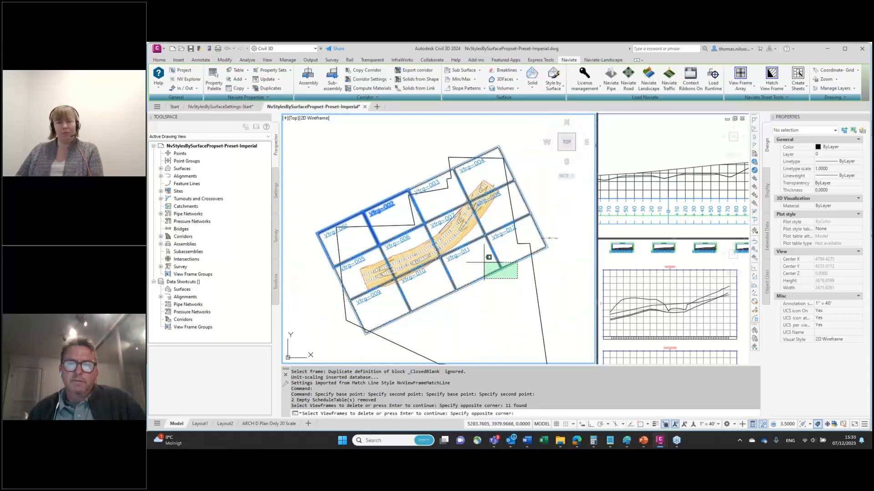
{"action": "left_click", "coordinate": [484, 260]}
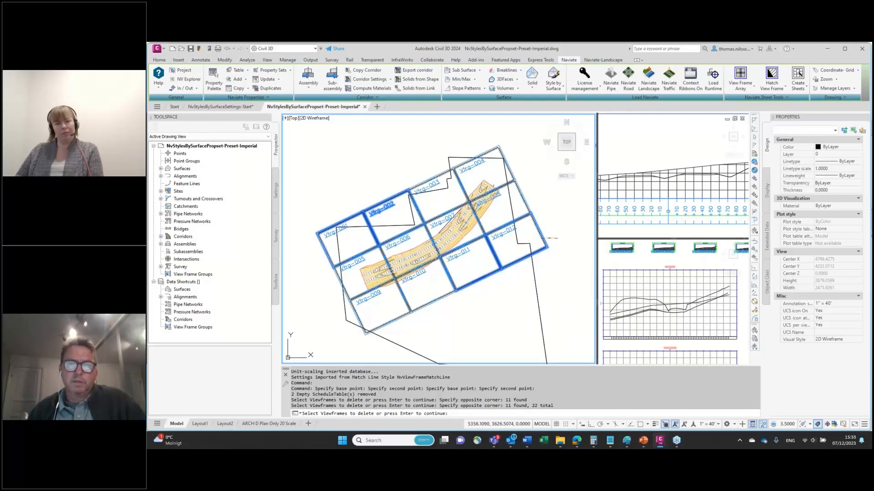
{"action": "key", "text": "Return"}
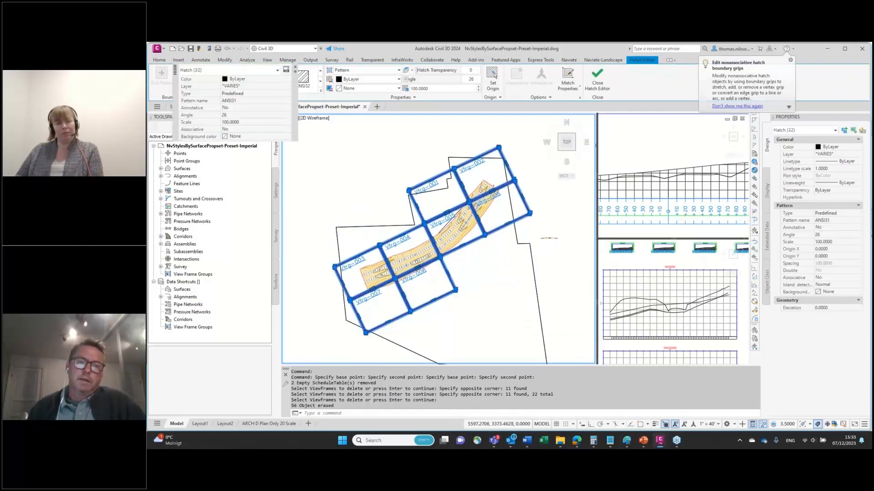
- Set the scale of all the match line hatches to 50
{"action": "scroll", "coordinate": [513, 319], "scroll_direction": "down", "scroll_amount": 2}
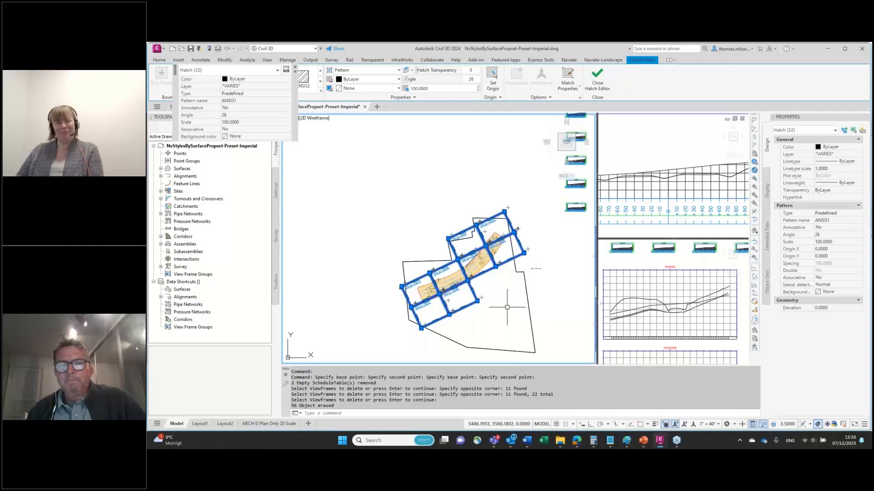
{"action": "scroll", "coordinate": [505, 304], "scroll_direction": "up", "scroll_amount": 2}
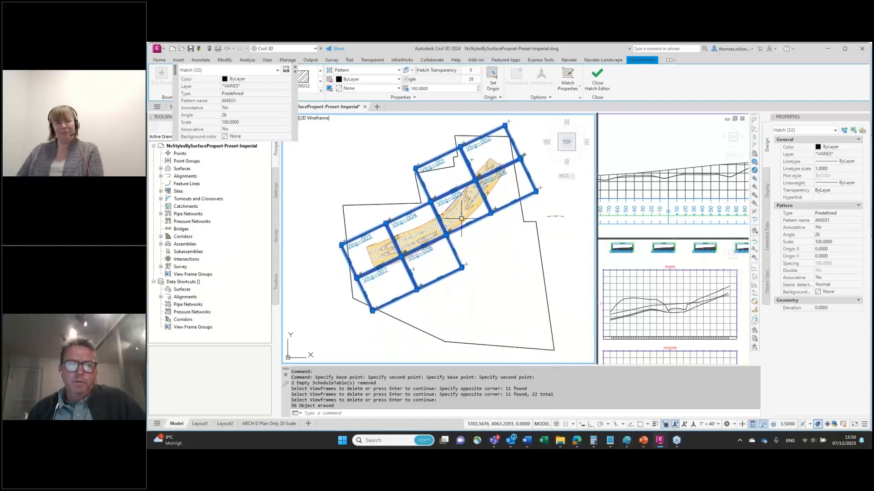
{"action": "mouse_move", "coordinate": [177, 85]}
{"action": "left_mouse_down"}
{"action": "mouse_move", "coordinate": [180, 99]}
{"action": "mouse_move", "coordinate": [260, 160]}
{"action": "mouse_move", "coordinate": [287, 135]}
{"action": "mouse_move", "coordinate": [290, 114]}
{"action": "left_mouse_up"}
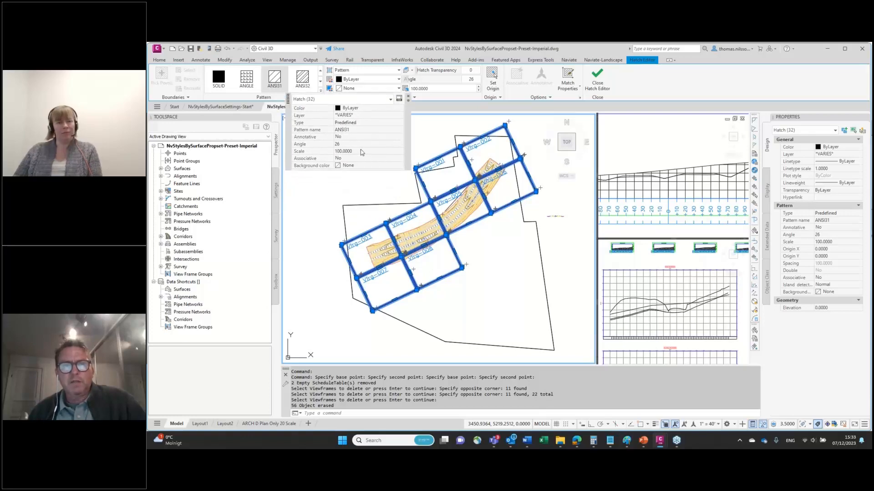
{"action": "scroll", "coordinate": [441, 195], "scroll_direction": "up", "scroll_amount": 5}
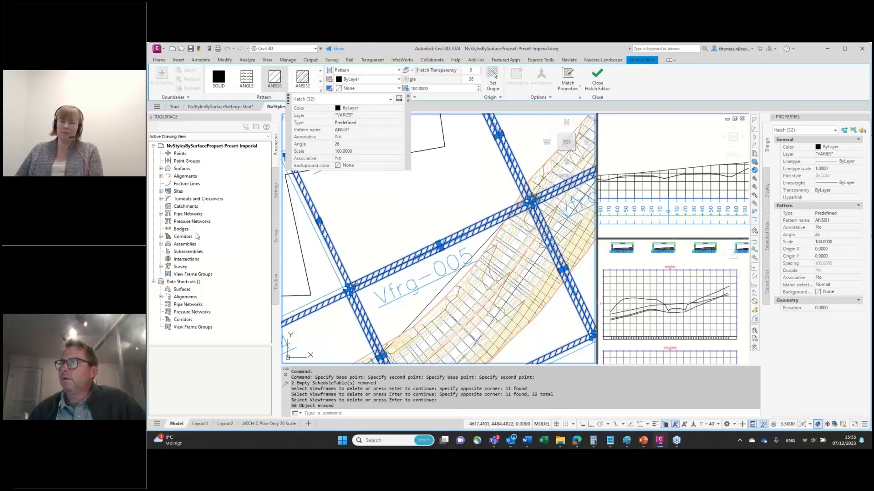
{"action": "left_click", "coordinate": [359, 151]}
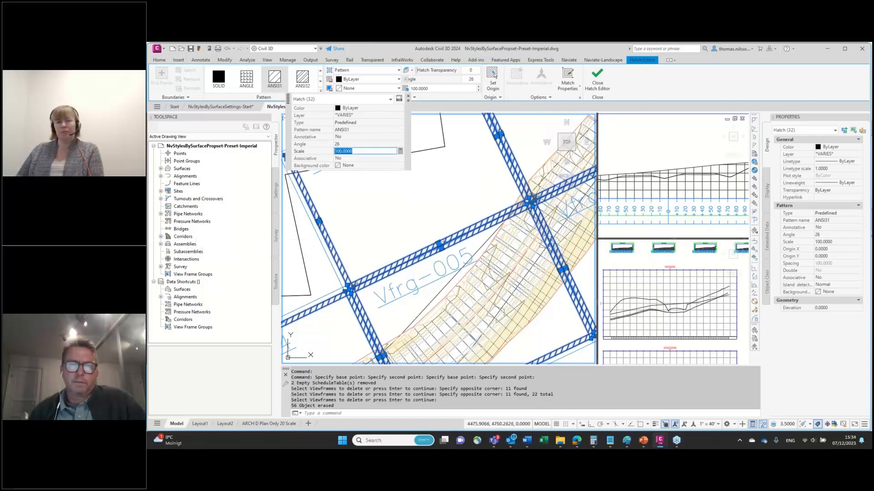
{"action": "type", "text": "50"}
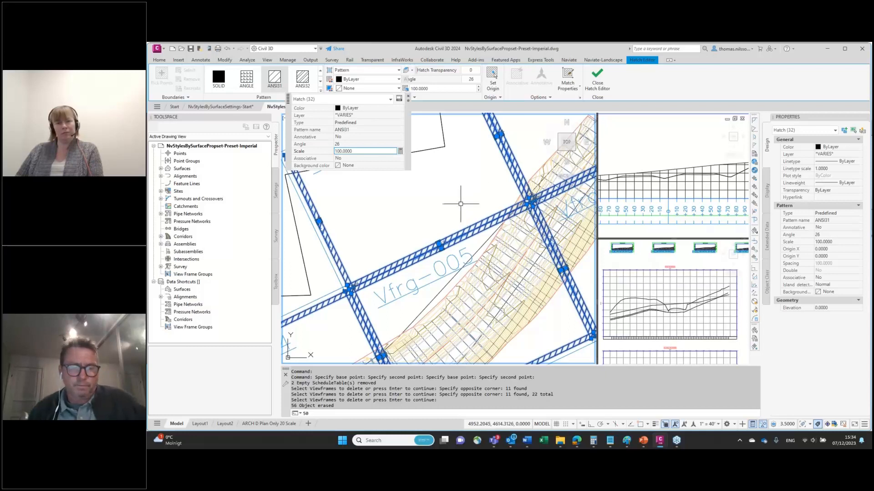
{"action": "double_click", "coordinate": [360, 151]}
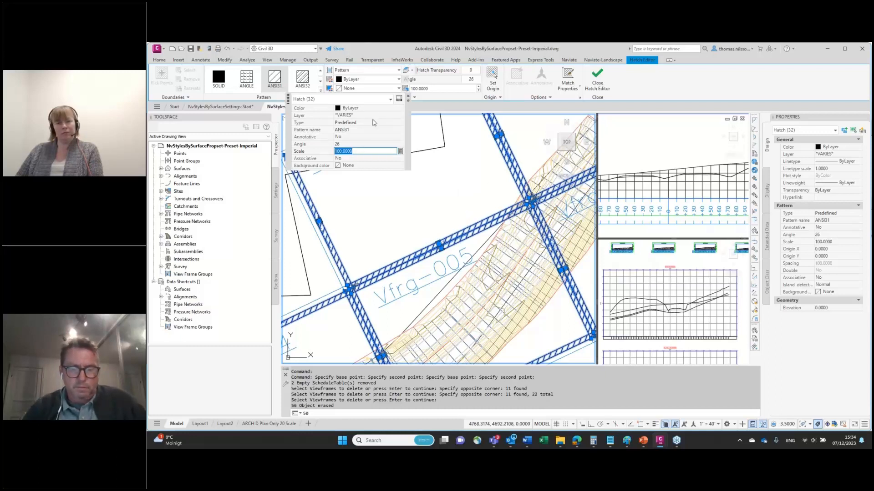
{"action": "type", "text": "50"}
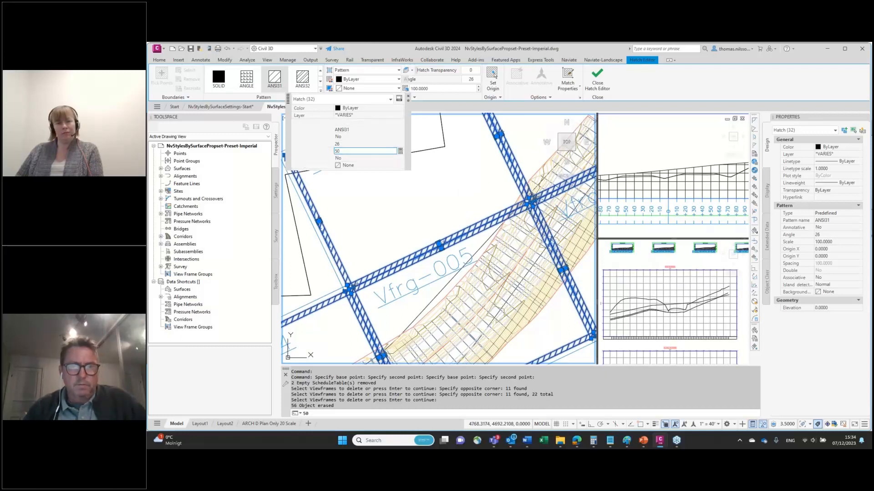
{"action": "key", "text": "Return"}
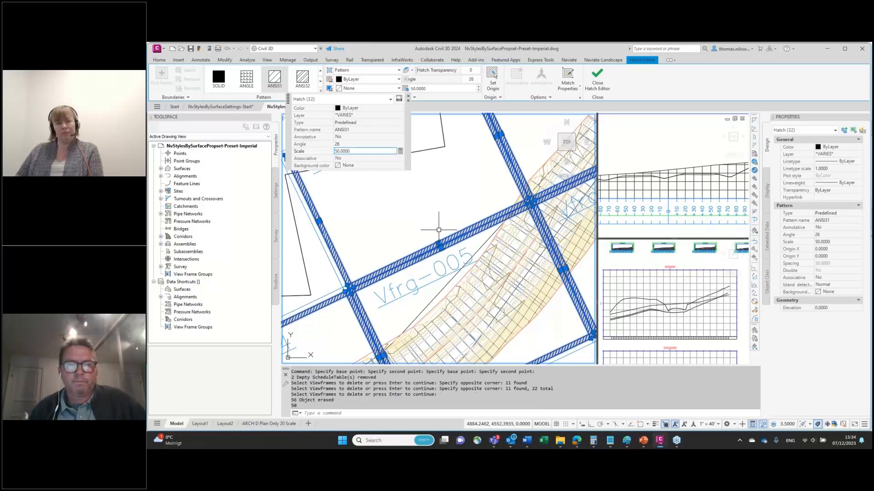
- Switch to the ARCH D Plan Only 20 Scale layout and start creating sheets from the view frames
{"action": "scroll", "coordinate": [455, 237], "scroll_direction": "down", "scroll_amount": 6}
{"action": "middle_click_drag", "start_coordinate": [486, 264], "coordinate": [472, 233]}
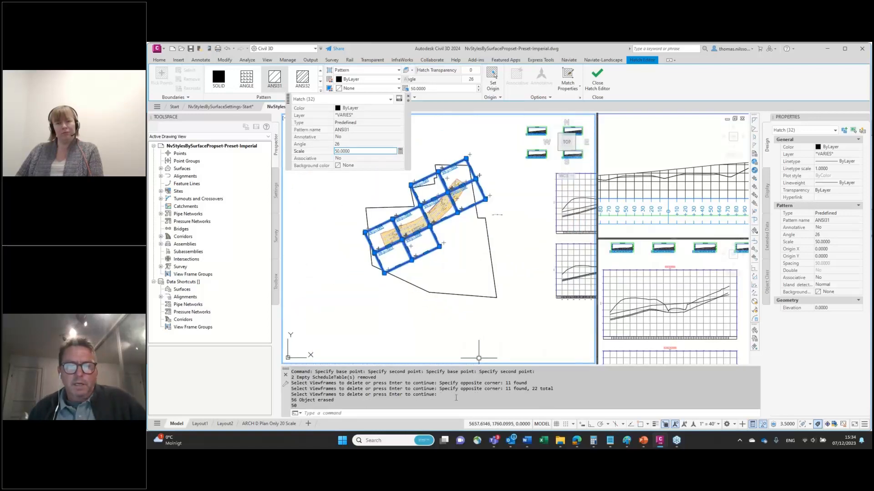
{"action": "left_click", "coordinate": [265, 426]}
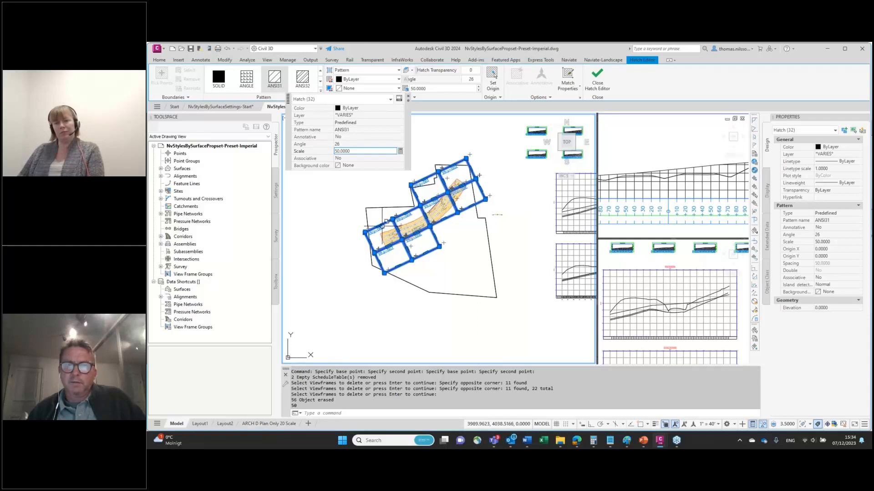
{"action": "left_click", "coordinate": [269, 423]}
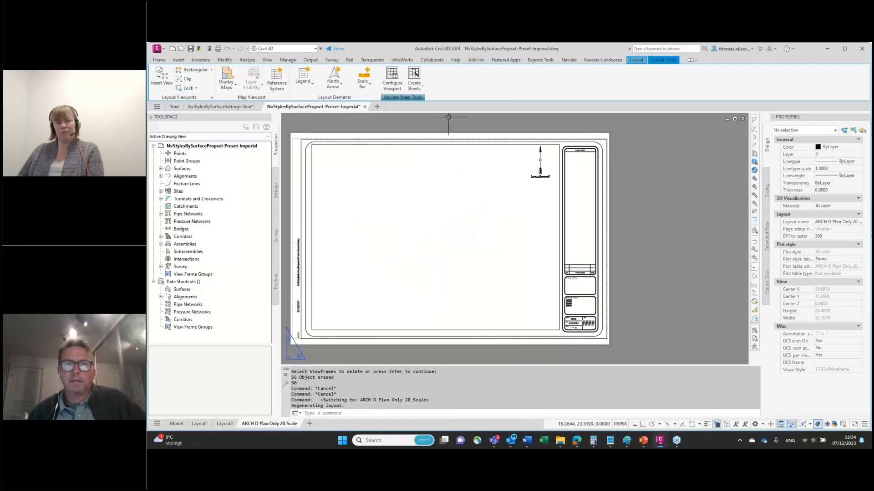
{"action": "left_click", "coordinate": [414, 76]}
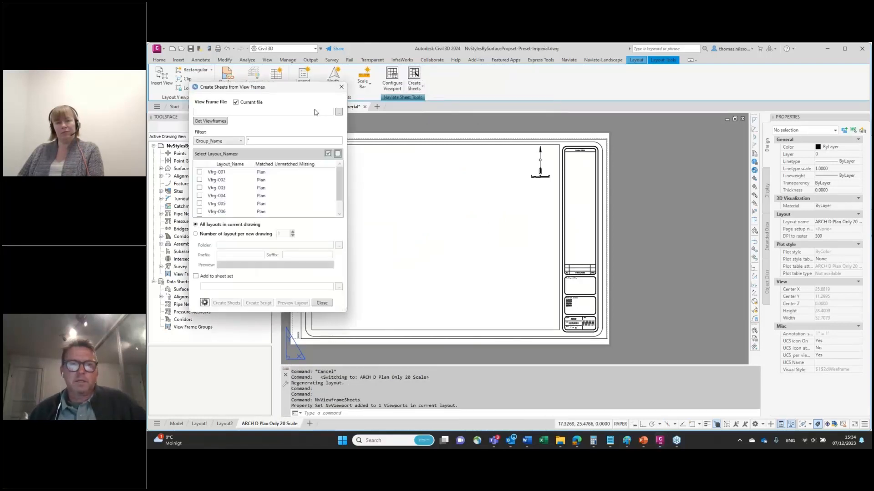
{"action": "left_click_drag", "start_coordinate": [296, 95], "coordinate": [247, 87]}
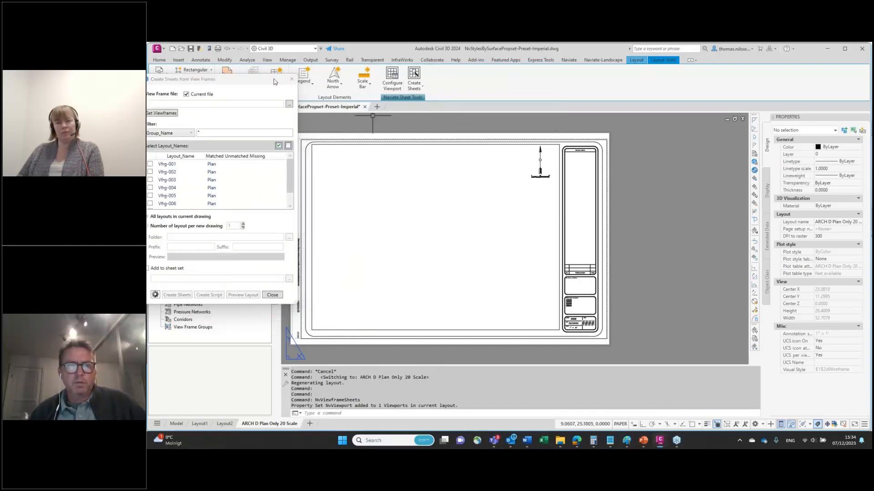
{"action": "left_click_drag", "start_coordinate": [243, 83], "coordinate": [289, 84]}
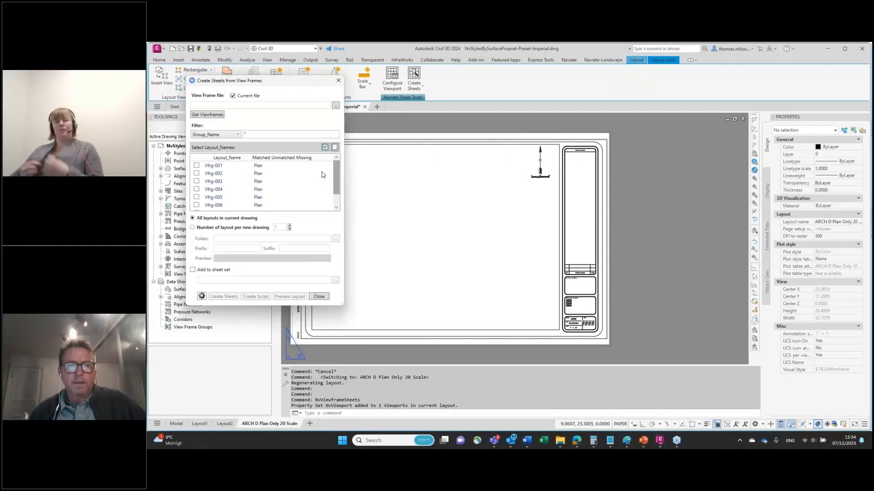
- Generate preview layouts for the view frames Vfrg-001, Vfrg-002 and Vfrg-003, one at a time
{"action": "left_click", "coordinate": [196, 166]}
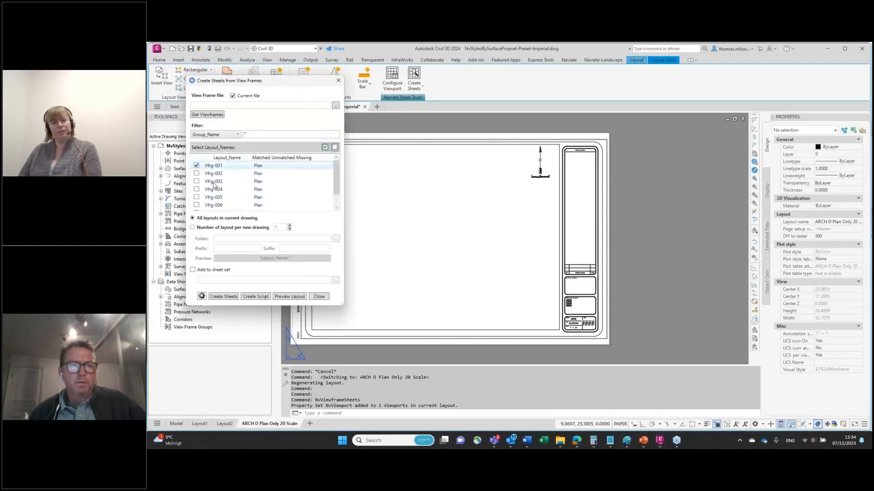
{"action": "left_click", "coordinate": [286, 296]}
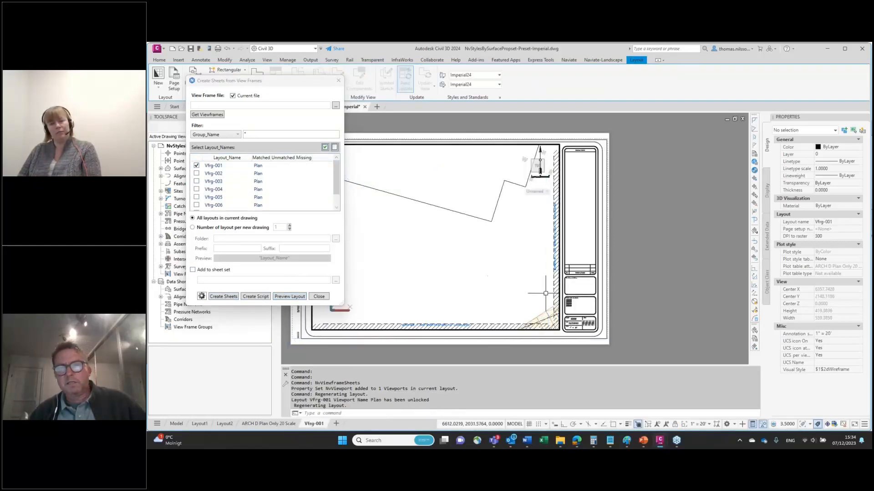
{"action": "left_click", "coordinate": [196, 173]}
{"action": "left_click", "coordinate": [196, 166]}
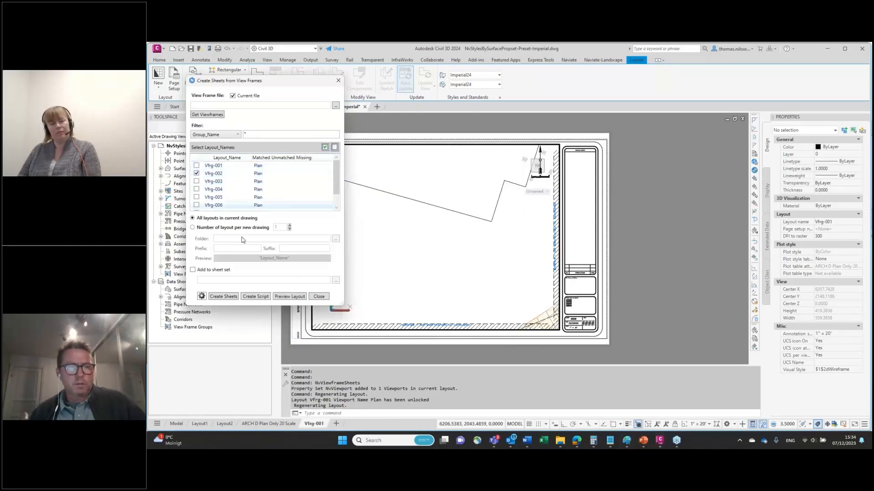
{"action": "left_click", "coordinate": [290, 298]}
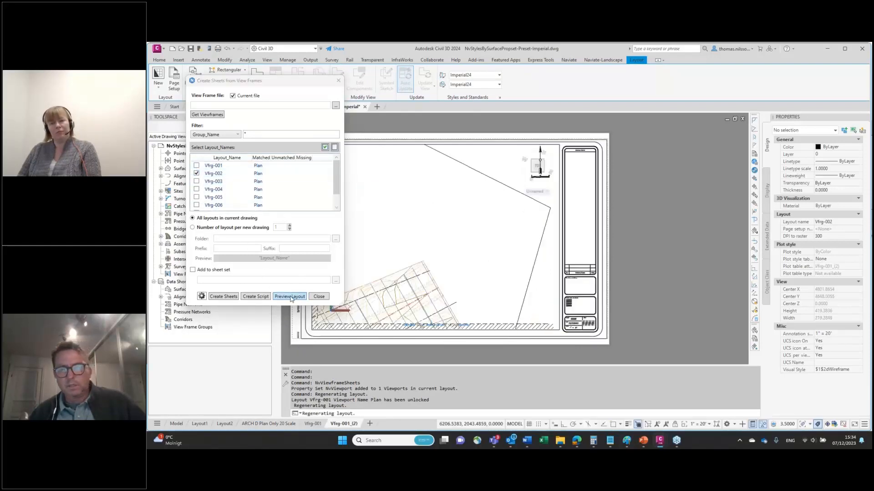
{"action": "left_click", "coordinate": [197, 182]}
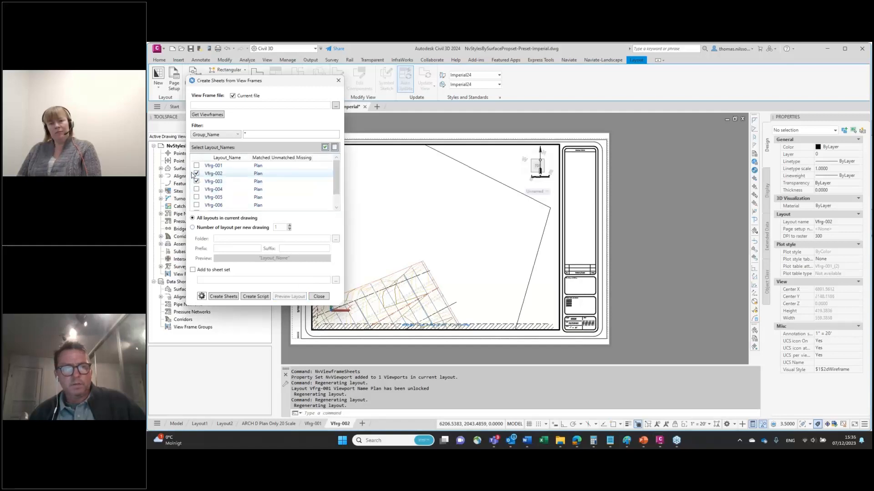
{"action": "left_click", "coordinate": [197, 174]}
{"action": "left_click", "coordinate": [288, 297]}
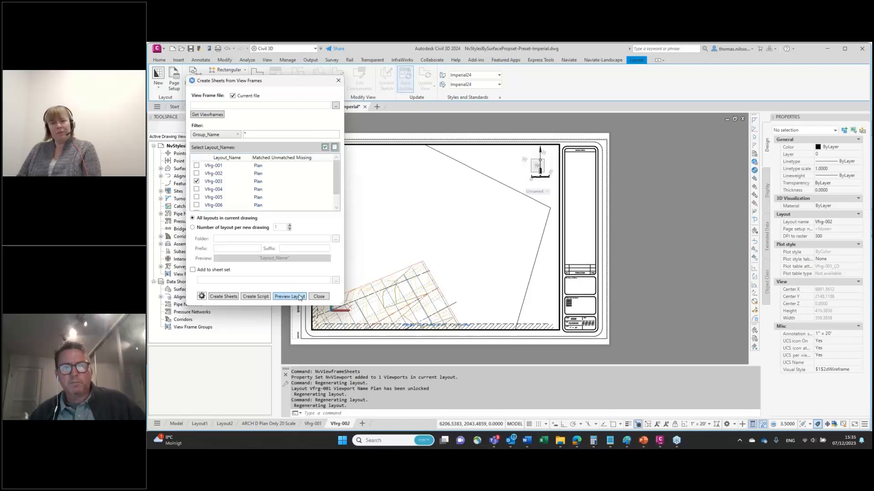
- Create sheets in the current drawing for the view frames Vfrg-004, Vfrg-005 and Vfrg-006, leaving out Vfrg-003, and close the sheet creation dialog
{"action": "left_click", "coordinate": [197, 190]}
{"action": "left_click", "coordinate": [197, 198]}
{"action": "left_click", "coordinate": [196, 205]}
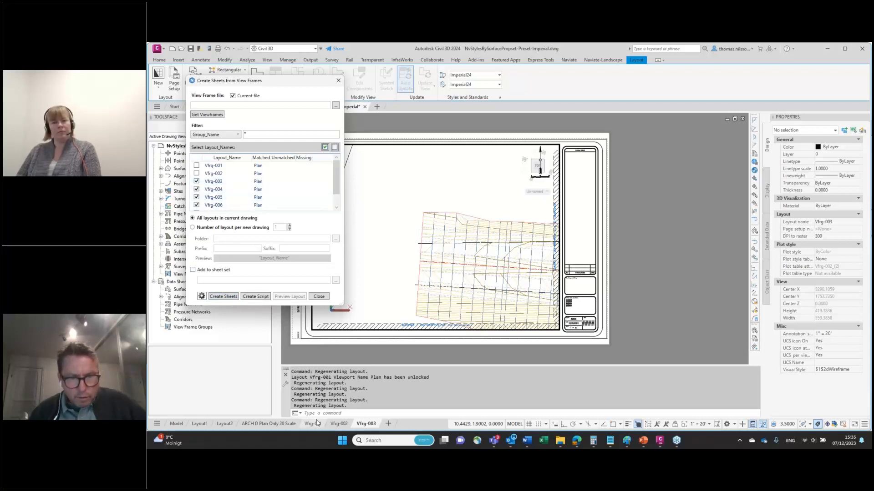
{"action": "left_click", "coordinate": [197, 181]}
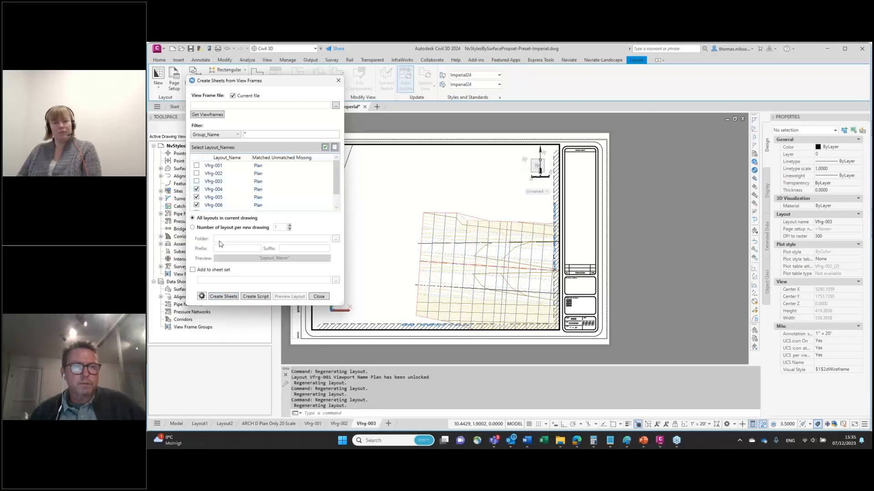
{"action": "left_click", "coordinate": [228, 300]}
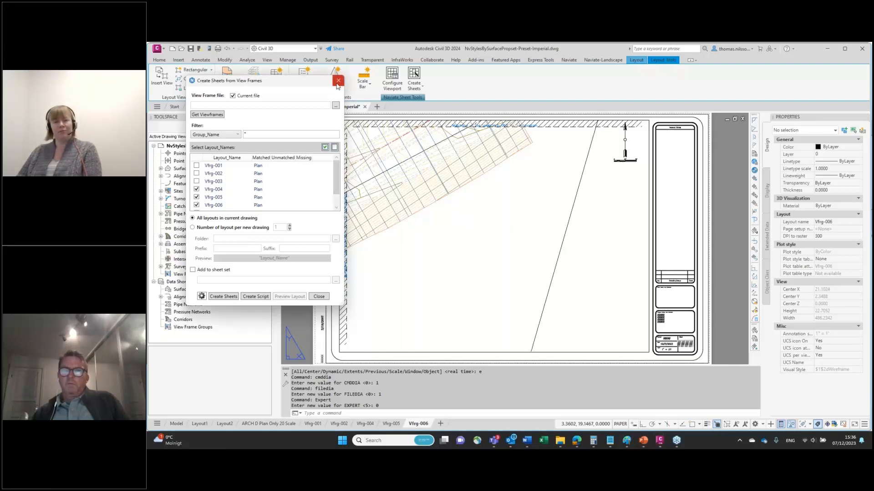
{"action": "left_click", "coordinate": [338, 81]}
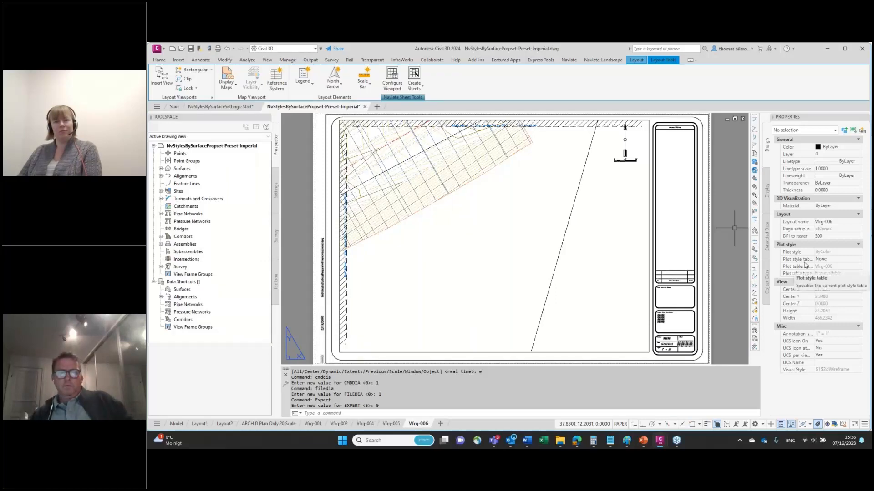
{"action": "key", "text": "alt+Tab"}
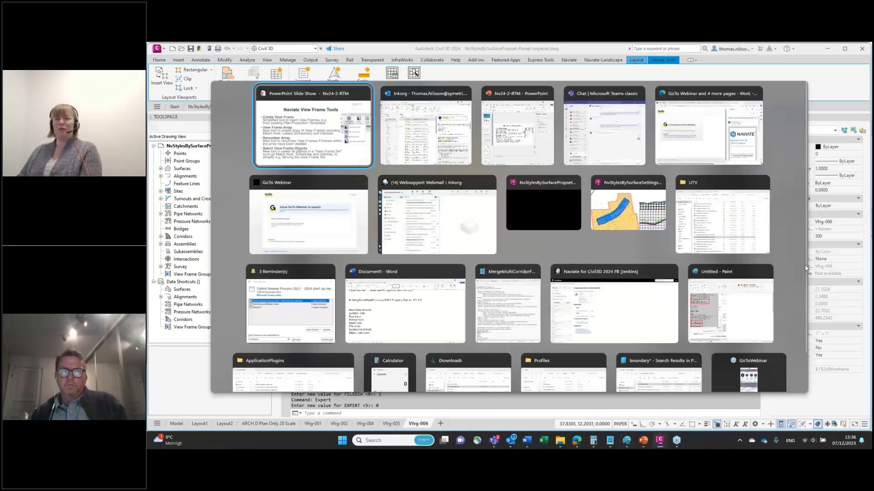
{"action": "key", "text": "Right"}
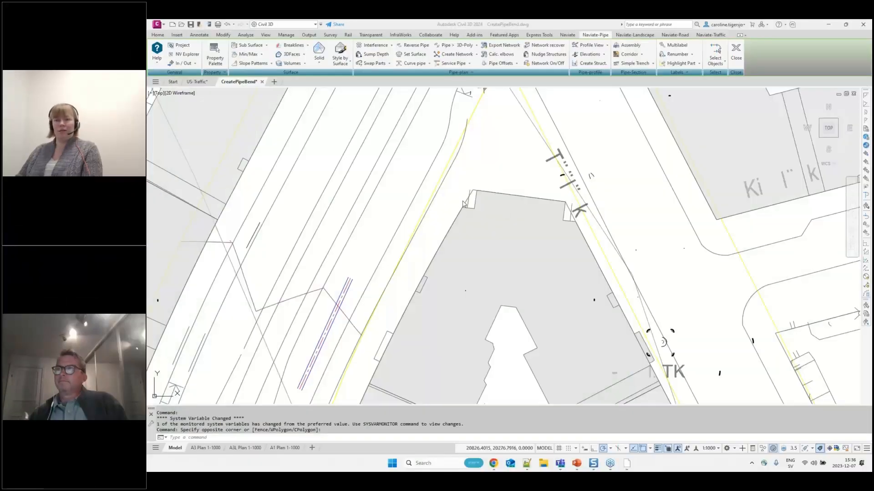
{"action": "middle_click_drag", "start_coordinate": [471, 197], "coordinate": [487, 190]}
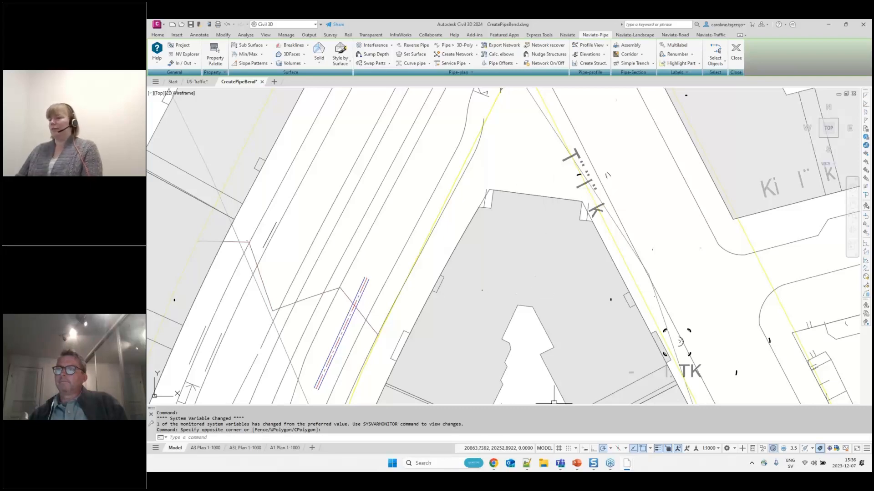
- Switch to Chrome and show the webinars on naviate.com, filtered by the product Naviate for Civil 3D
{"action": "left_click", "coordinate": [493, 462]}
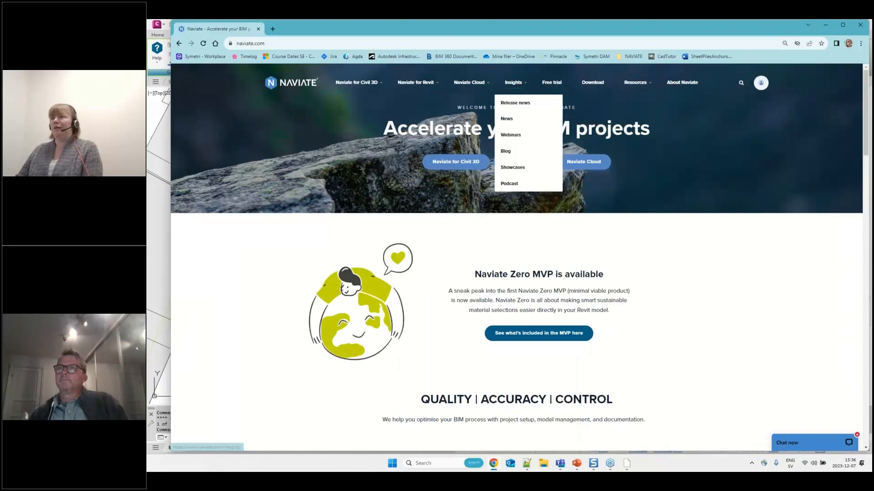
{"action": "mouse_move", "coordinate": [513, 83]}
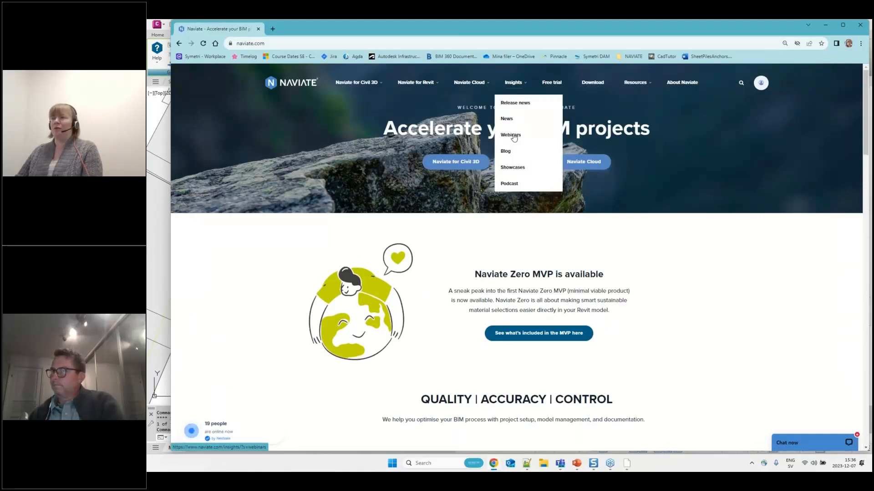
{"action": "left_click", "coordinate": [513, 137]}
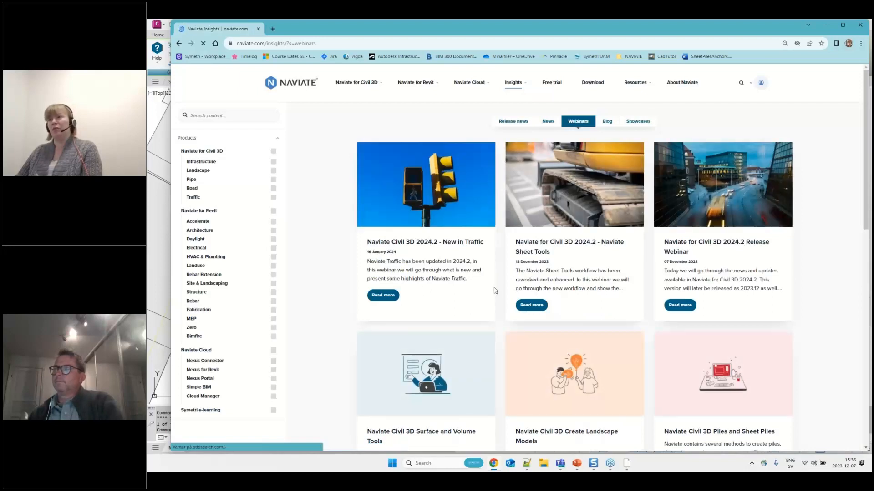
{"action": "left_click", "coordinate": [274, 152]}
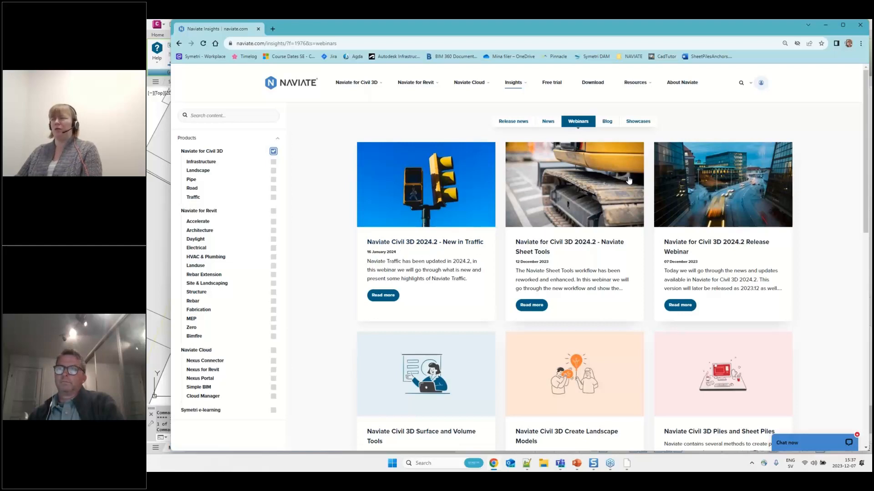
- Close the browser and switch to the Naviate2024-2-releaseWebinar.pptx presentation in PowerPoint
{"action": "left_click", "coordinate": [863, 28]}
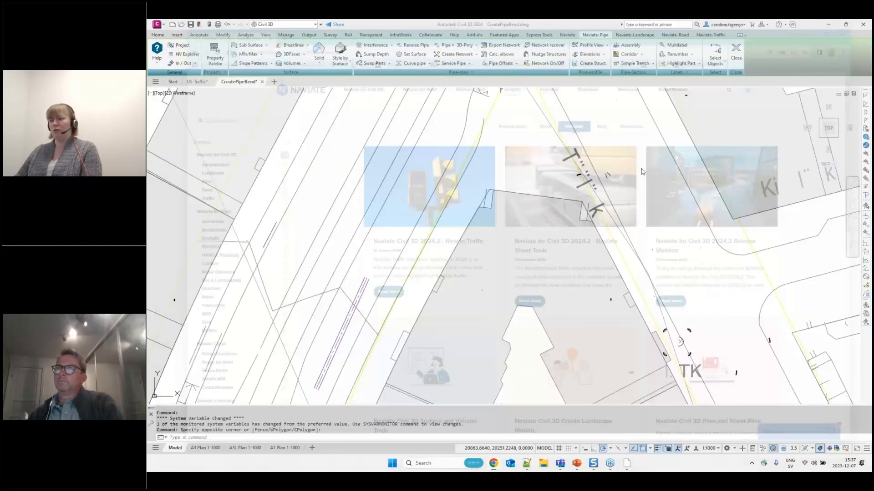
{"action": "left_click", "coordinate": [577, 465]}
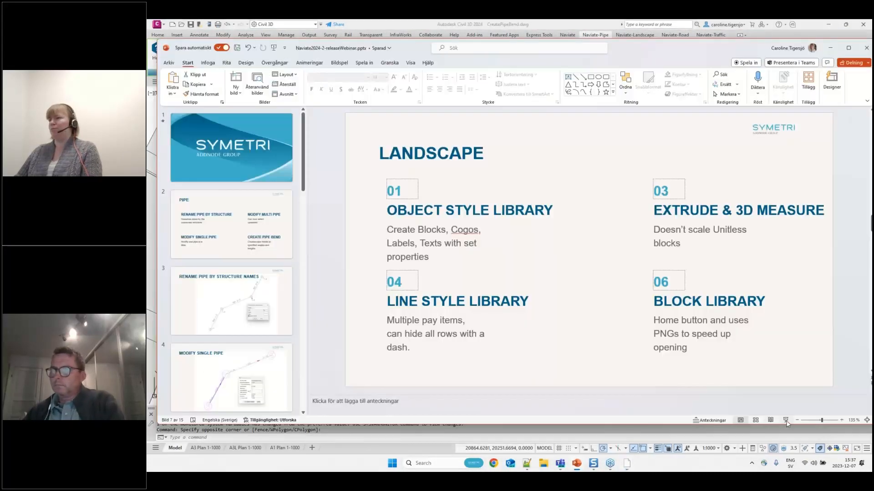
- Go to slide 2, Pipe, in the PowerPoint presentation and present it full screen from there
{"action": "left_click", "coordinate": [240, 204]}
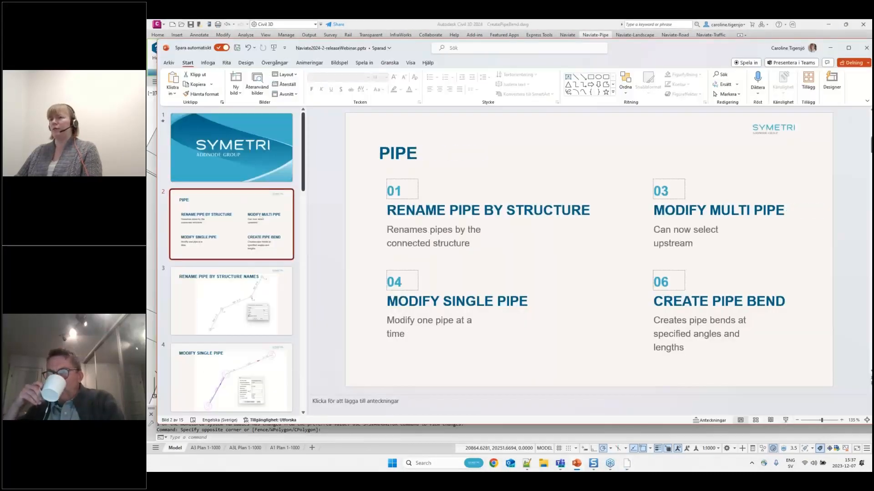
{"action": "left_click", "coordinate": [784, 420]}
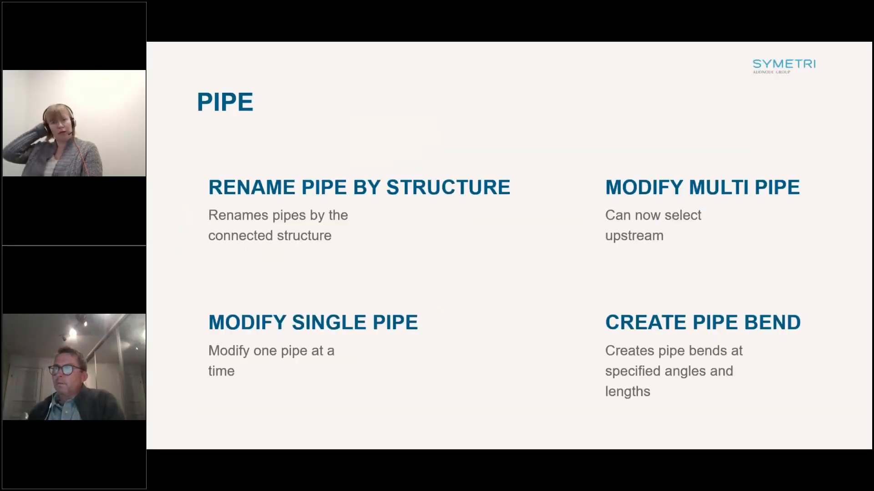
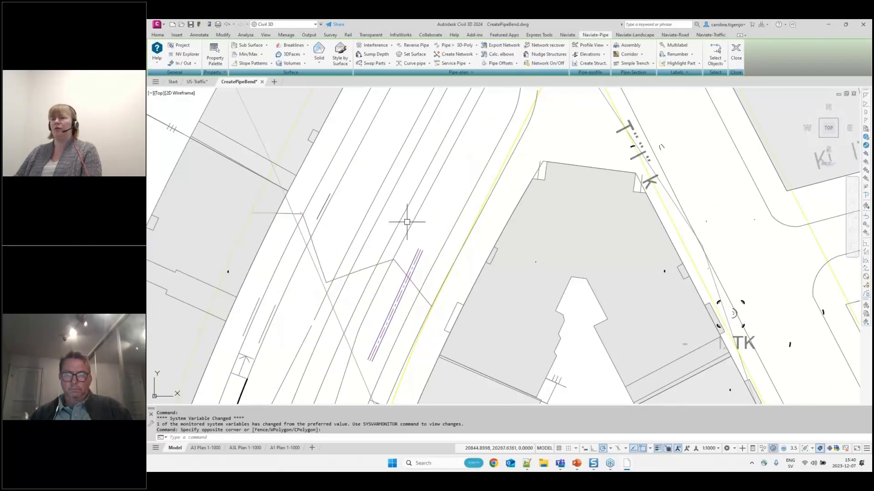
- In the Civil 3D drawing, start Create Pipe Bend and select the existing pipe near its upper end
{"action": "scroll", "coordinate": [357, 326], "scroll_direction": "up", "scroll_amount": 2}
{"action": "middle_click_drag", "start_coordinate": [388, 311], "coordinate": [383, 298]}
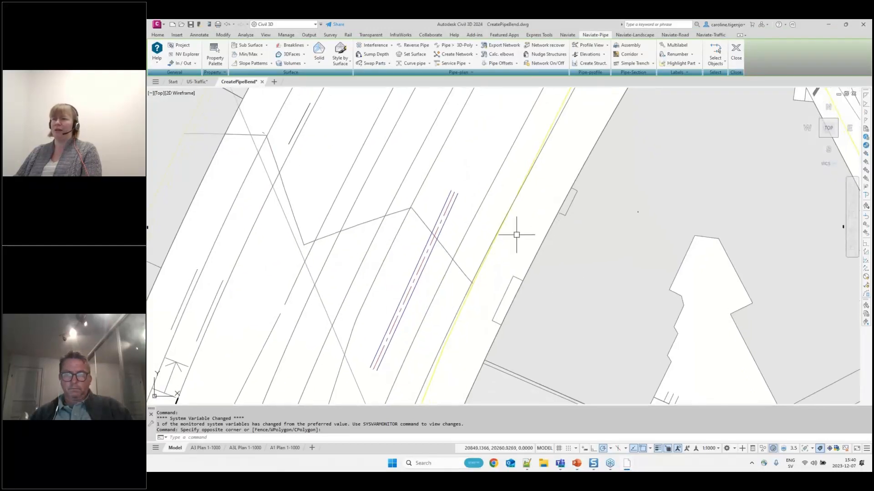
{"action": "left_click", "coordinate": [392, 339]}
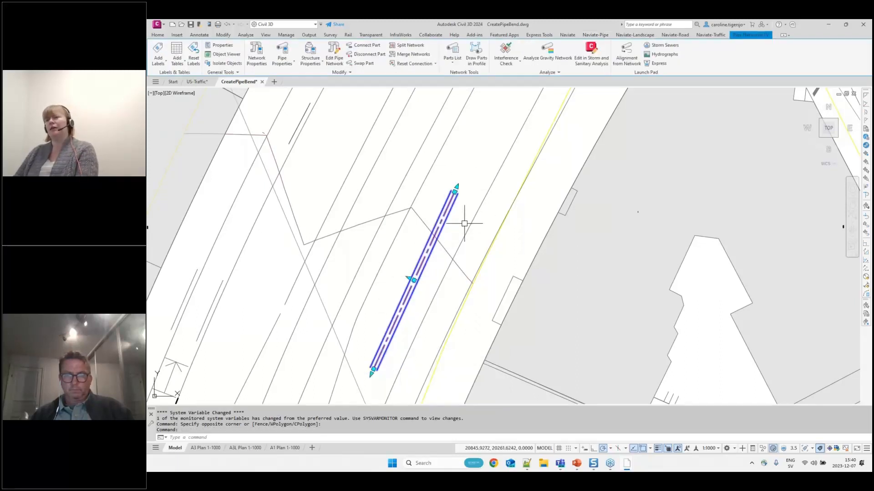
{"action": "key", "text": "Escape"}
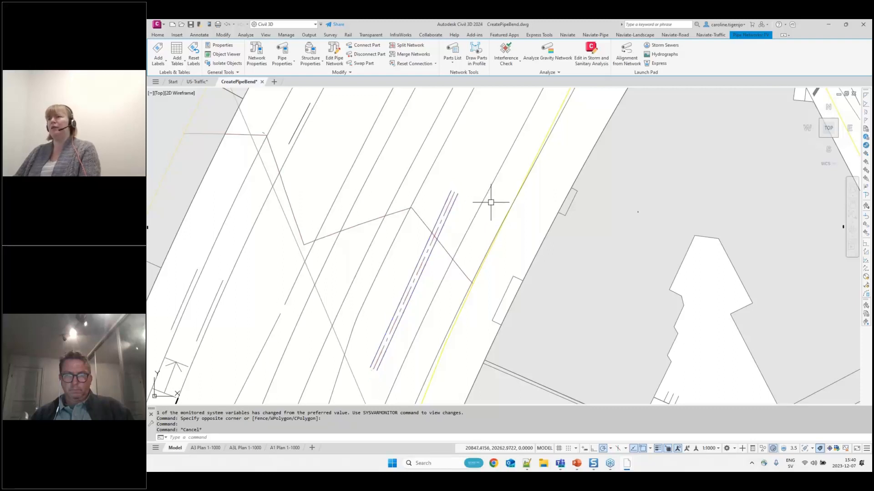
{"action": "left_click", "coordinate": [477, 73]}
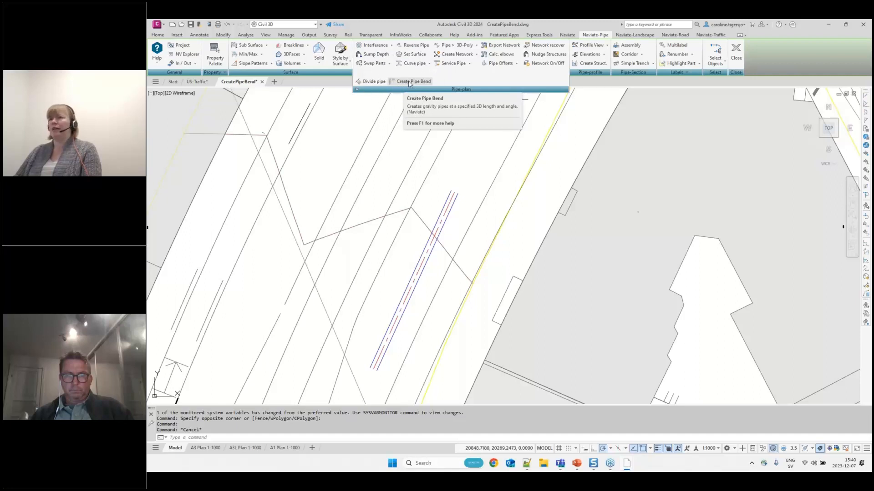
{"action": "left_click", "coordinate": [411, 81]}
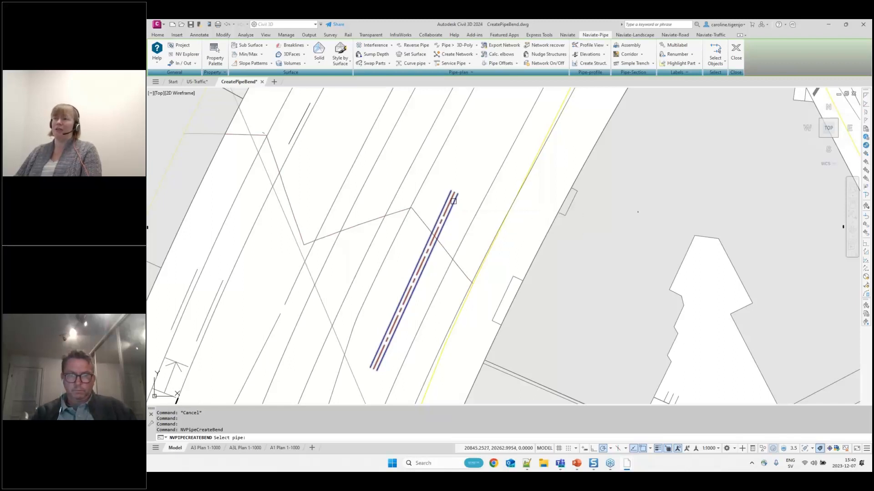
{"action": "scroll", "coordinate": [449, 186], "scroll_direction": "up", "scroll_amount": 6}
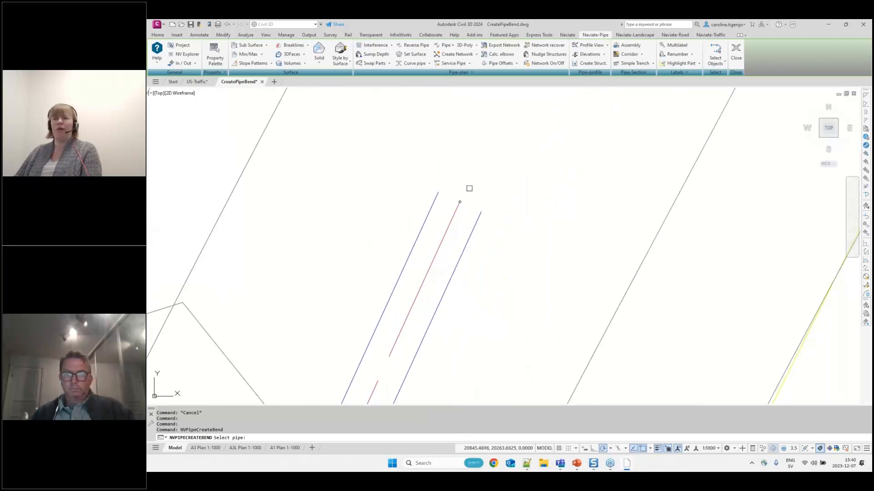
{"action": "scroll", "coordinate": [470, 227], "scroll_direction": "down", "scroll_amount": 3}
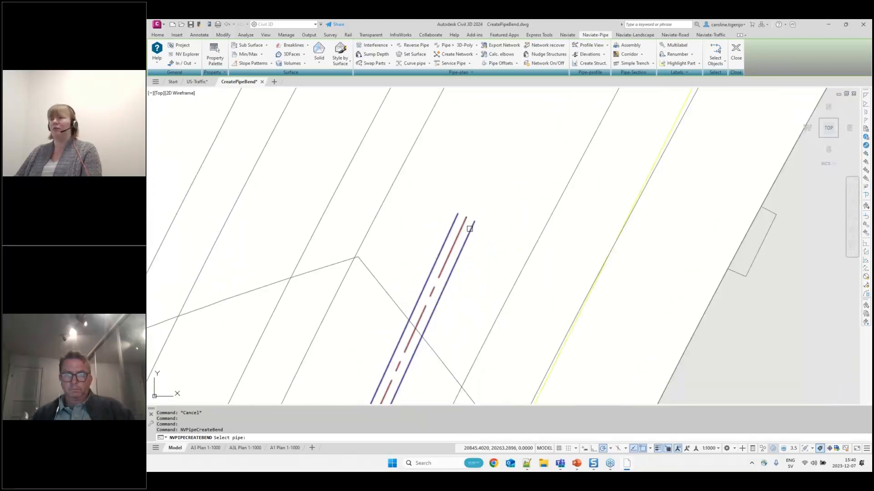
{"action": "left_click", "coordinate": [472, 230]}
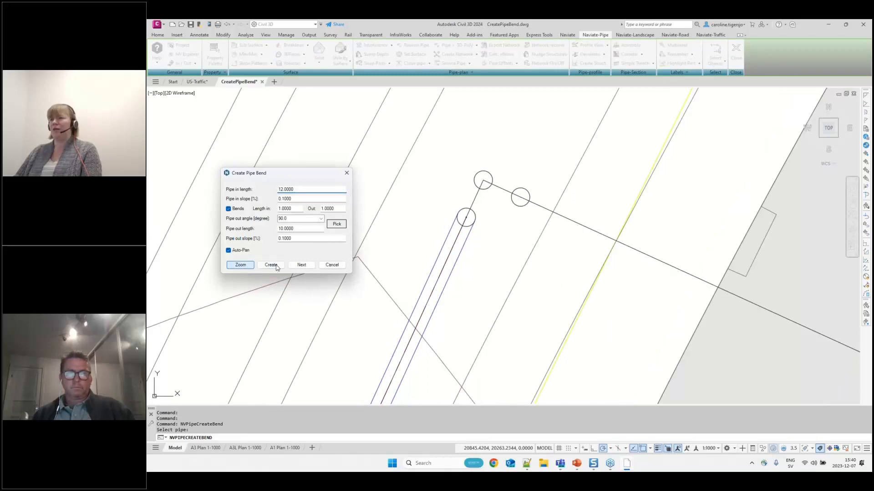
- Set the pipe out length to 12 and turn off Bends for the new pipe
{"action": "left_click", "coordinate": [253, 266]}
{"action": "scroll", "coordinate": [523, 248], "scroll_direction": "down", "scroll_amount": 4}
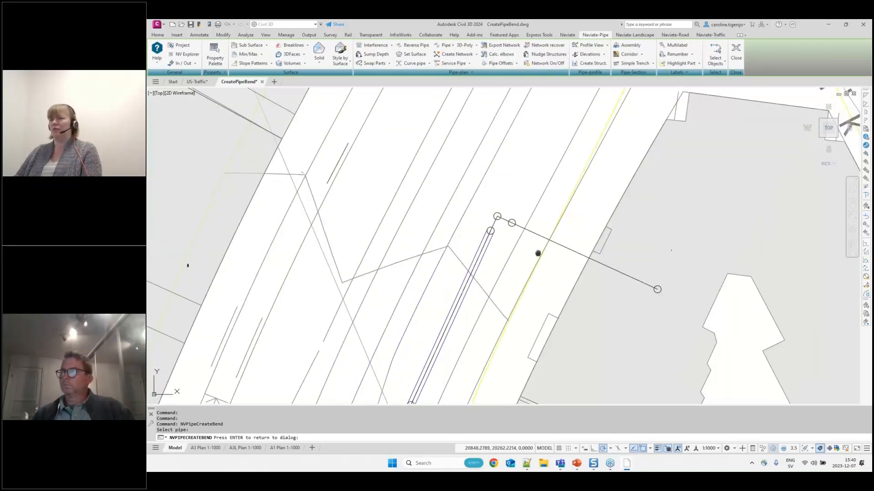
{"action": "mouse_move", "coordinate": [539, 252]}
{"action": "middle_mouse_down"}
{"action": "mouse_move", "coordinate": [472, 185]}
{"action": "mouse_move", "coordinate": [509, 214]}
{"action": "middle_mouse_up"}
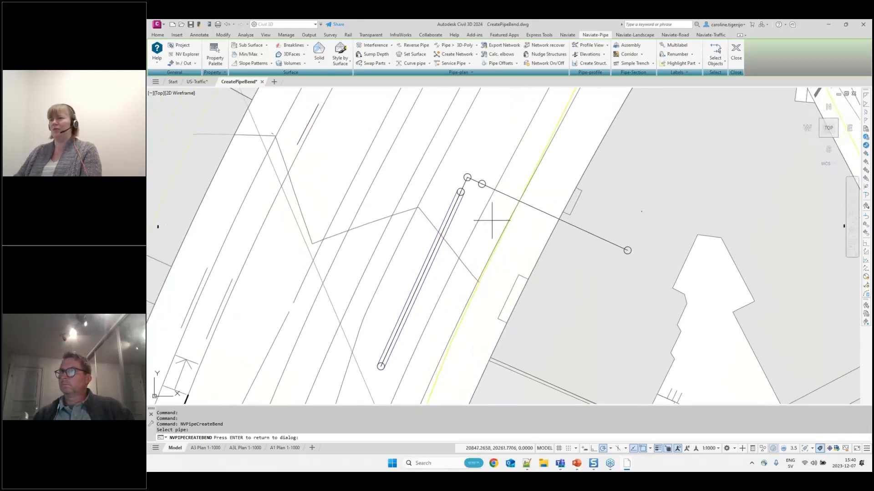
{"action": "key", "text": "Return"}
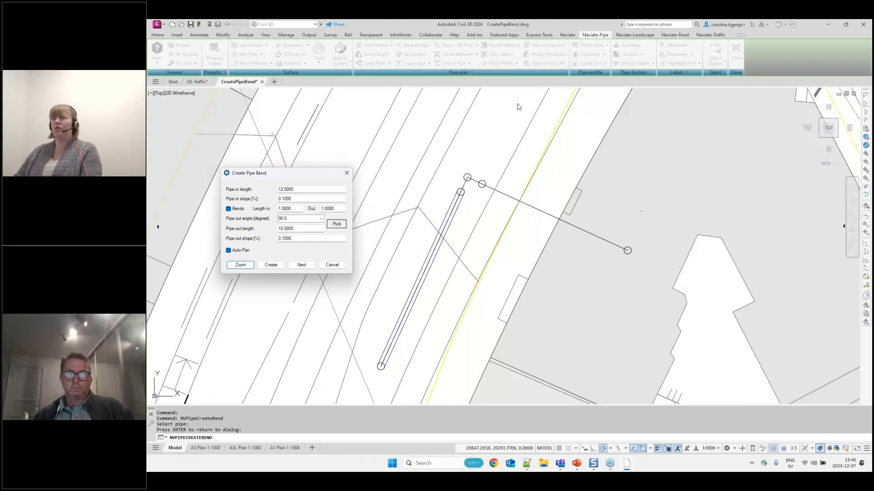
{"action": "left_click_drag", "start_coordinate": [301, 189], "coordinate": [265, 193]}
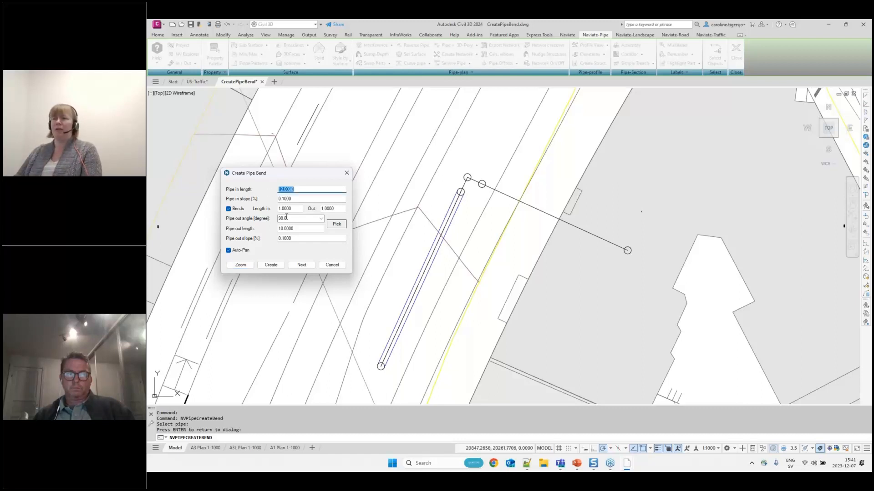
{"action": "left_click_drag", "start_coordinate": [301, 229], "coordinate": [260, 228]}
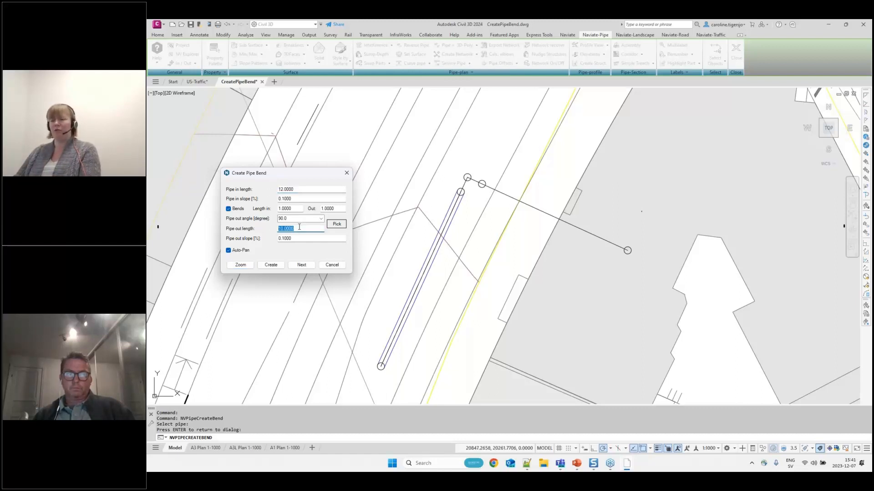
{"action": "type", "text": "12"}
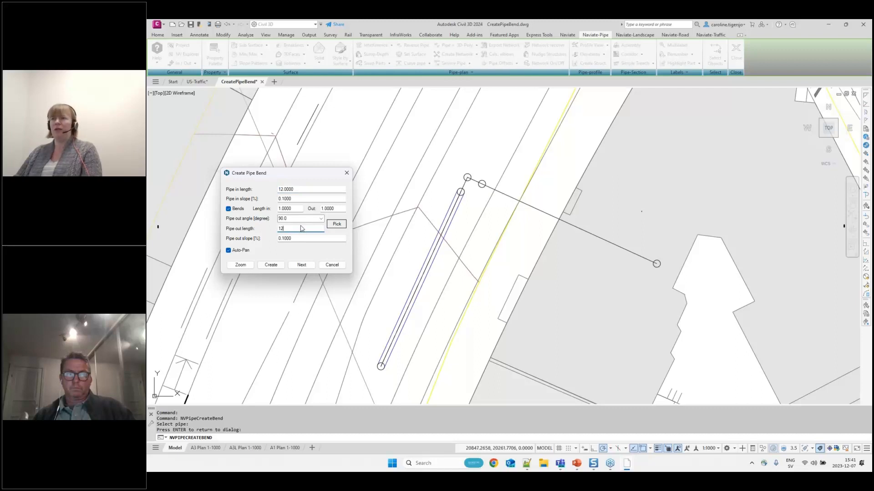
{"action": "left_click", "coordinate": [228, 209]}
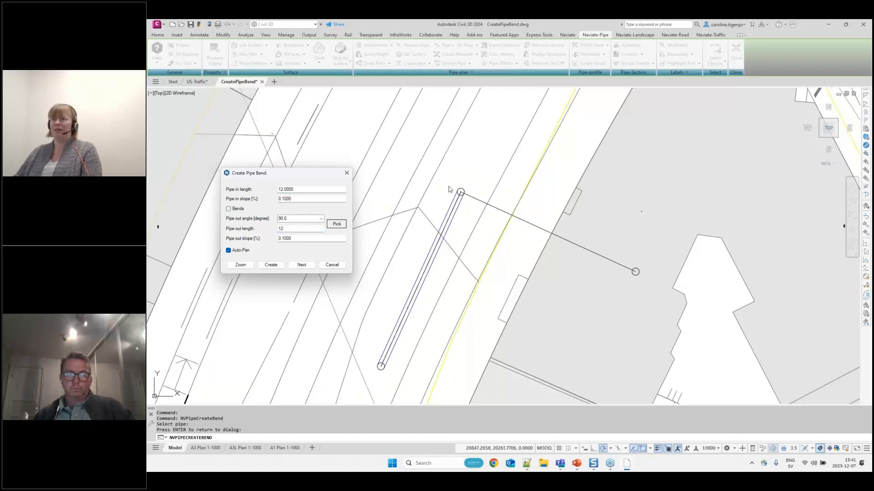
- Set the pipe out angle to 0.0 degrees and check the straight preview in the drawing
{"action": "left_click", "coordinate": [321, 219]}
{"action": "left_click", "coordinate": [304, 235]}
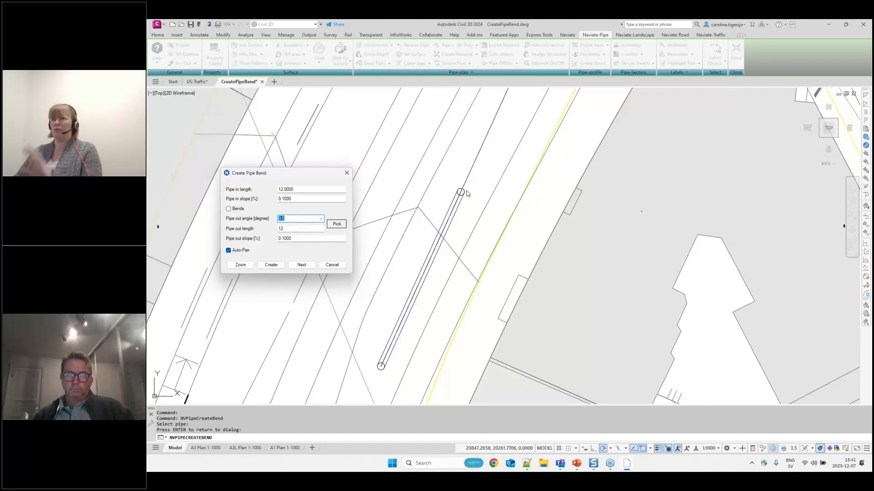
{"action": "left_click", "coordinate": [238, 265]}
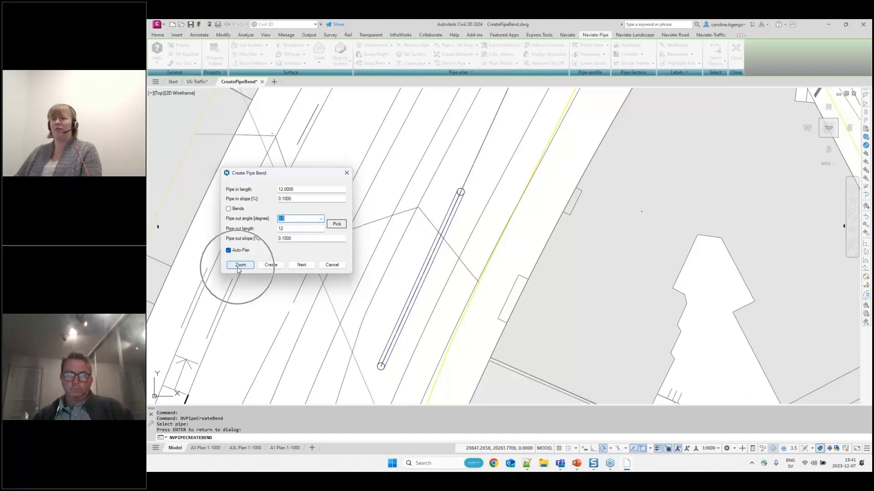
{"action": "scroll", "coordinate": [492, 220], "scroll_direction": "down", "scroll_amount": 2}
{"action": "mouse_move", "coordinate": [519, 200]}
{"action": "middle_mouse_down"}
{"action": "mouse_move", "coordinate": [470, 282]}
{"action": "mouse_move", "coordinate": [465, 273]}
{"action": "middle_mouse_up"}
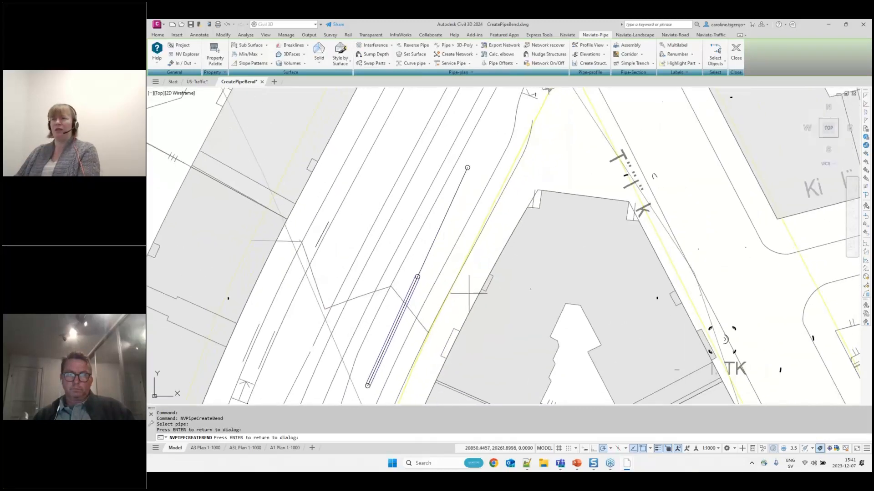
{"action": "key", "text": "Return"}
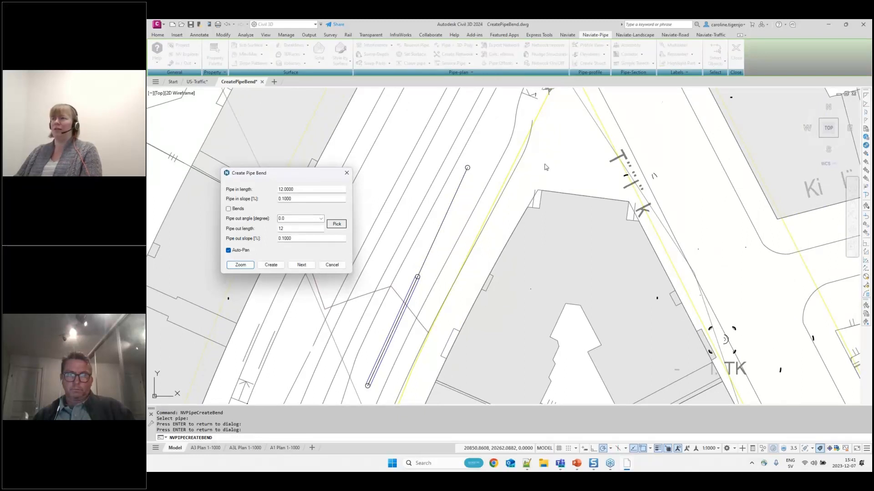
- Pick the outgoing pipe's angle and length in the drawing, at a point near the crossing yellow lines
{"action": "left_click", "coordinate": [337, 224]}
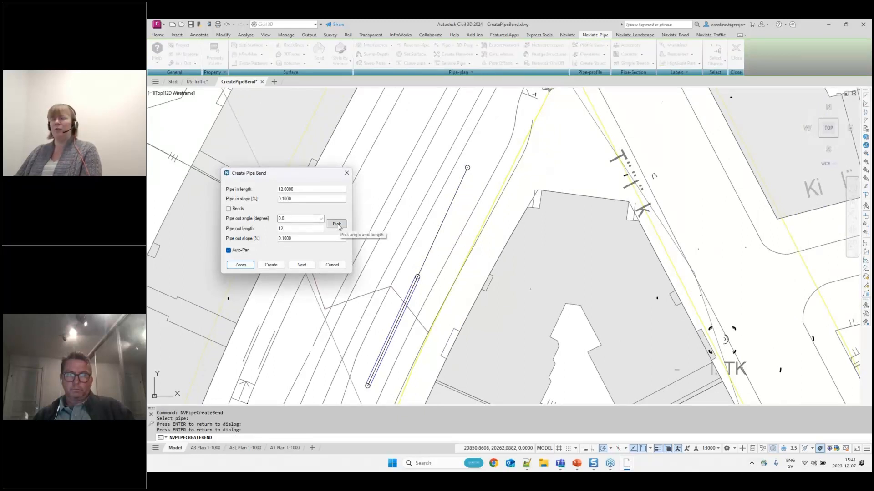
{"action": "middle_click_drag", "start_coordinate": [513, 176], "coordinate": [479, 233]}
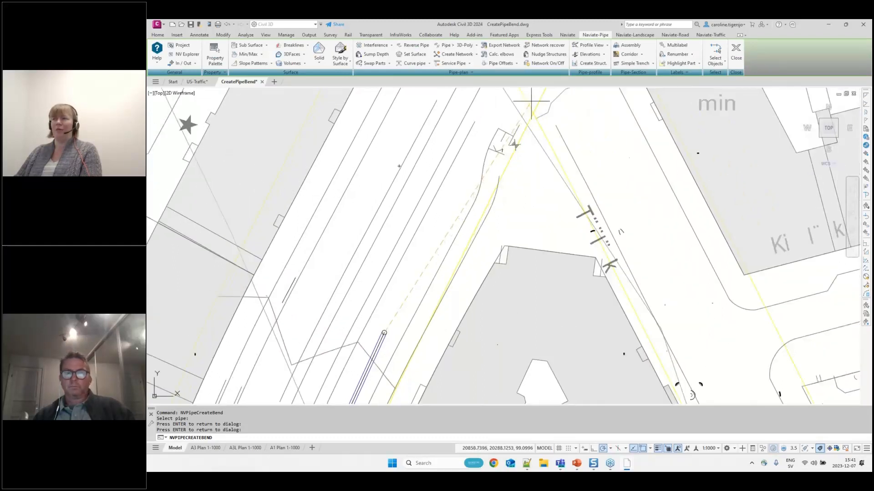
{"action": "left_click", "coordinate": [531, 101]}
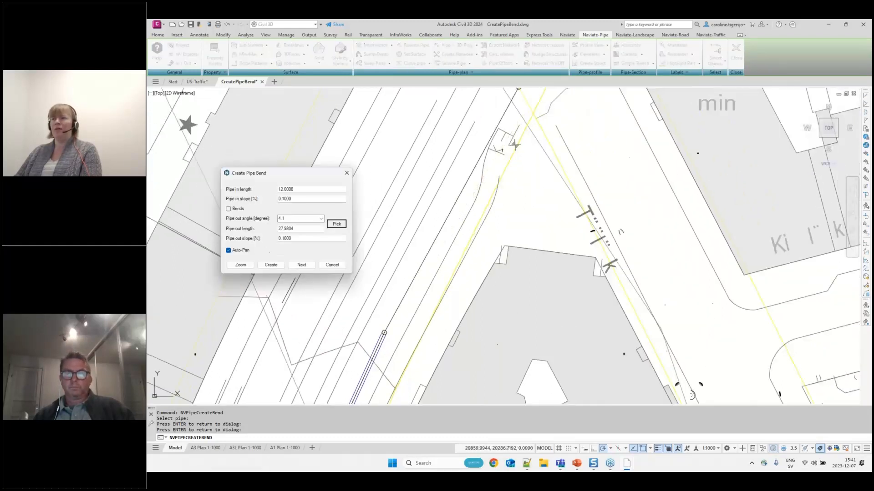
- Set the pipe out angle to 2 degrees and the length to 12, and create the pipe, continuing to the next one
{"action": "double_click", "coordinate": [295, 219]}
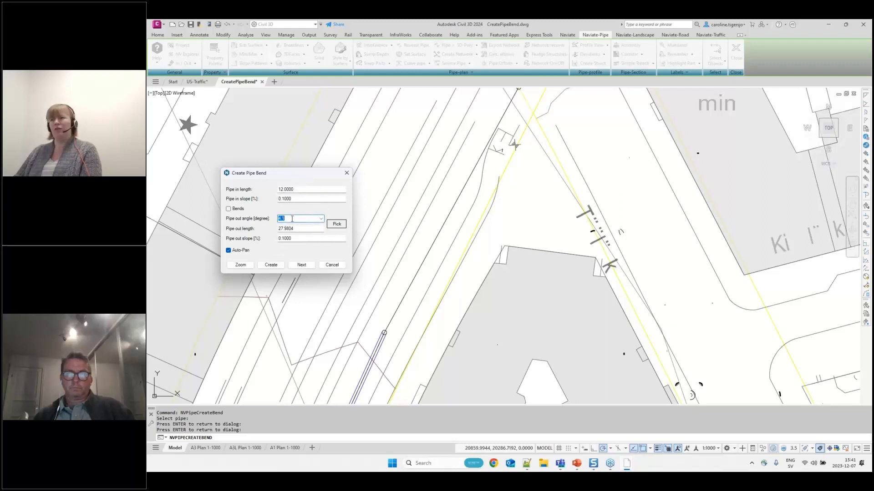
{"action": "left_click_drag", "start_coordinate": [299, 228], "coordinate": [271, 230]}
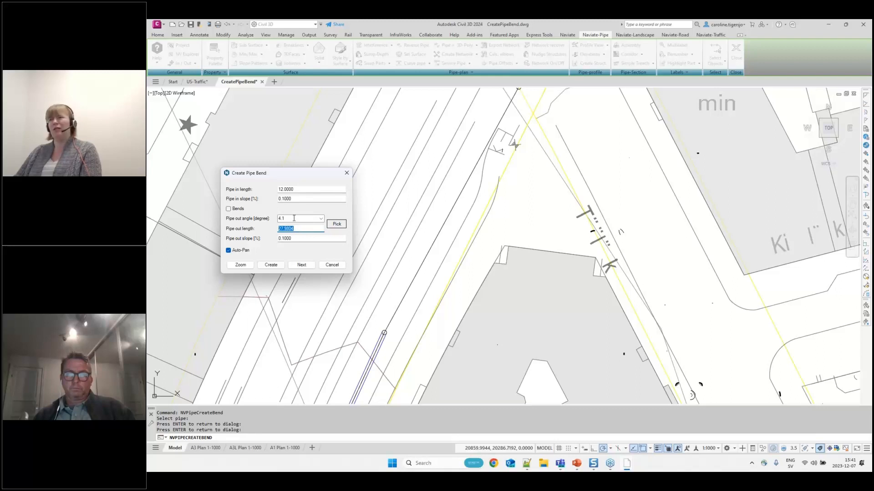
{"action": "mouse_move", "coordinate": [289, 218]}
{"action": "left_mouse_down"}
{"action": "mouse_move", "coordinate": [273, 217]}
{"action": "mouse_move", "coordinate": [277, 229]}
{"action": "left_mouse_up"}
{"action": "type", "text": "2"}
{"action": "type", "text": "1"}
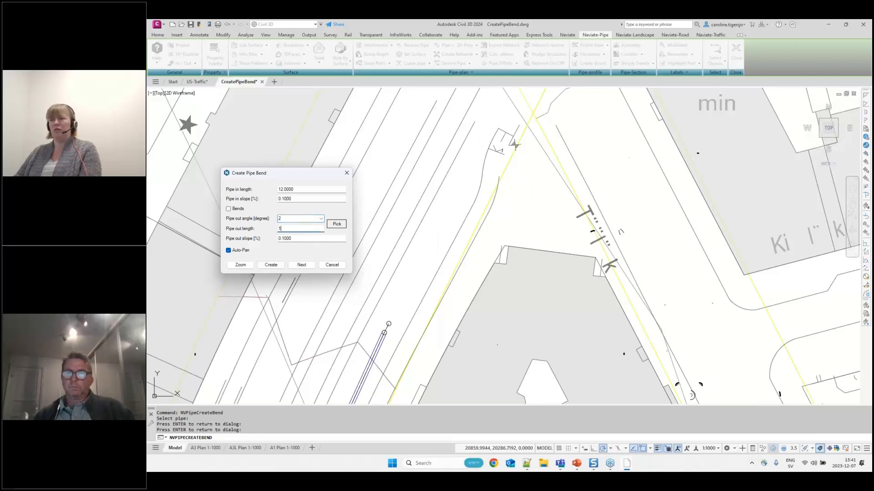
{"action": "type", "text": "2"}
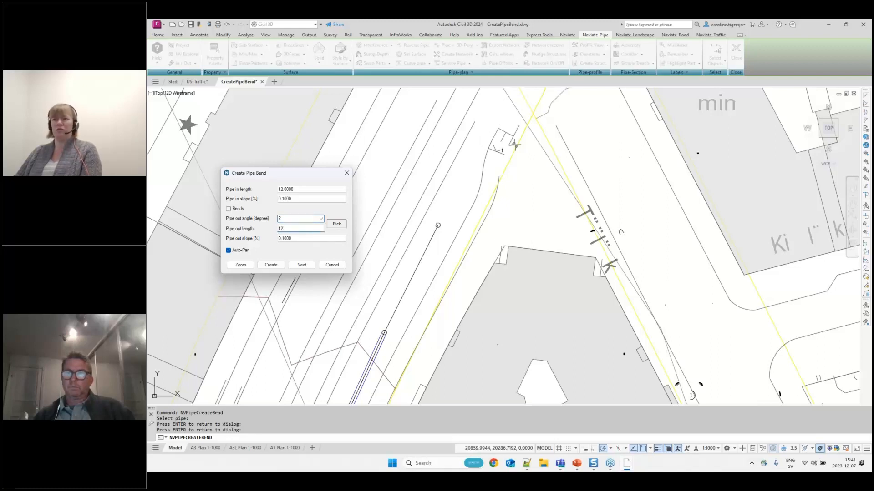
{"action": "left_click", "coordinate": [301, 264]}
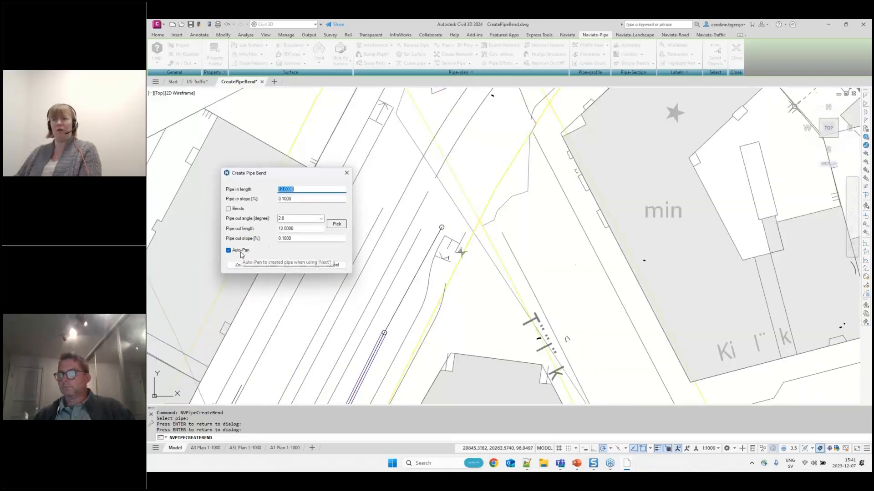
- Create another 12-long pipe at a 2-degree angle from the end of the new pipe and continue to the next one
{"action": "double_click", "coordinate": [282, 218]}
{"action": "key", "text": "Tab"}
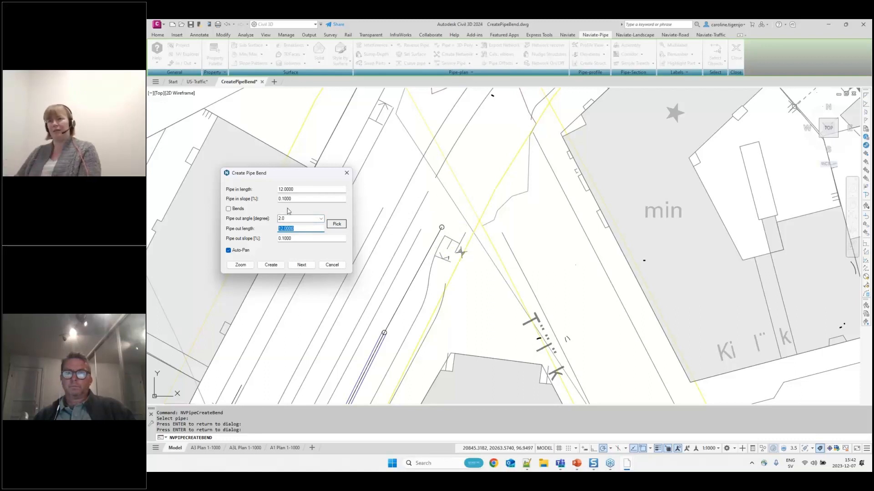
{"action": "left_click", "coordinate": [301, 265]}
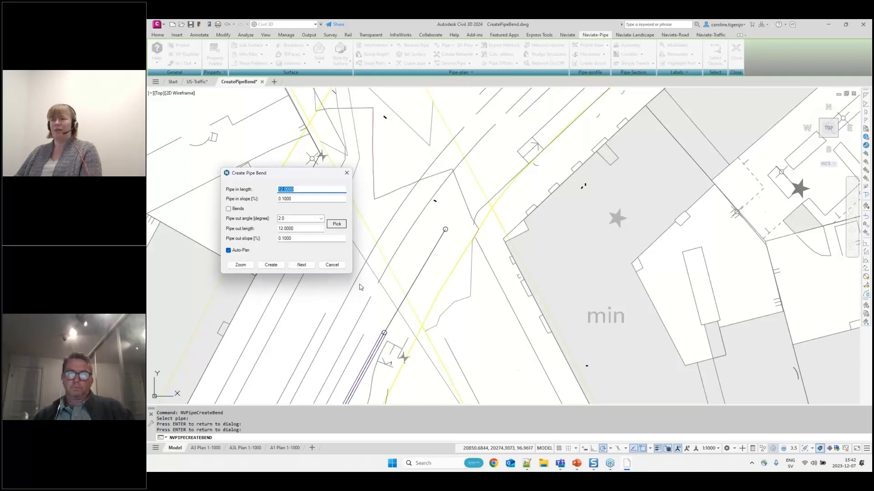
- Set the pipe out length to 6 and the angle to 0 degrees, and create that pipe, continuing to the next one
{"action": "double_click", "coordinate": [307, 228]}
{"action": "type", "text": "6"}
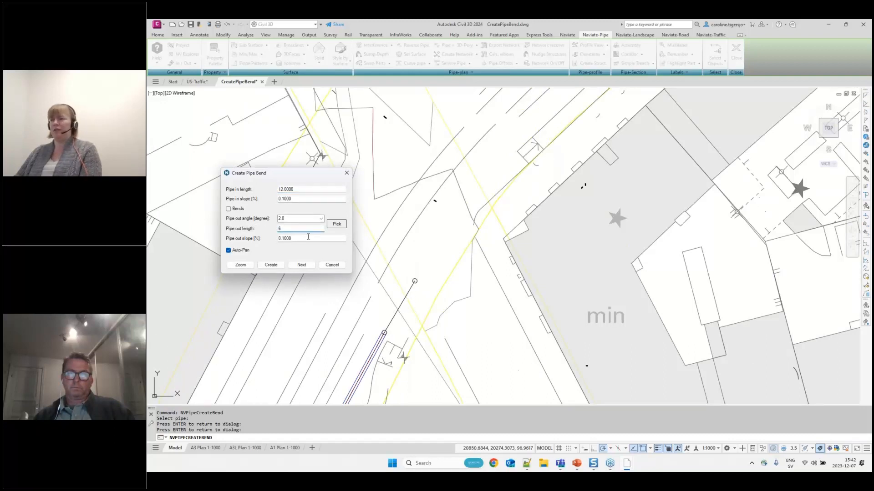
{"action": "double_click", "coordinate": [290, 218]}
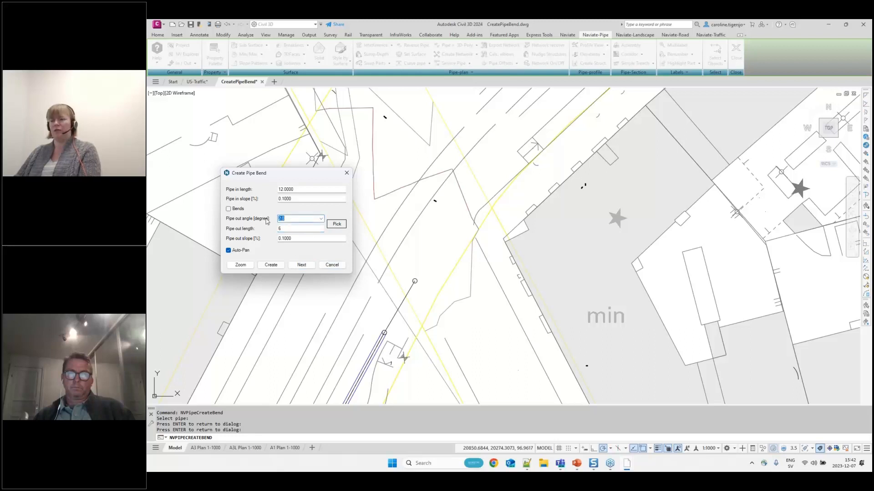
{"action": "type", "text": "0"}
{"action": "left_click", "coordinate": [303, 266]}
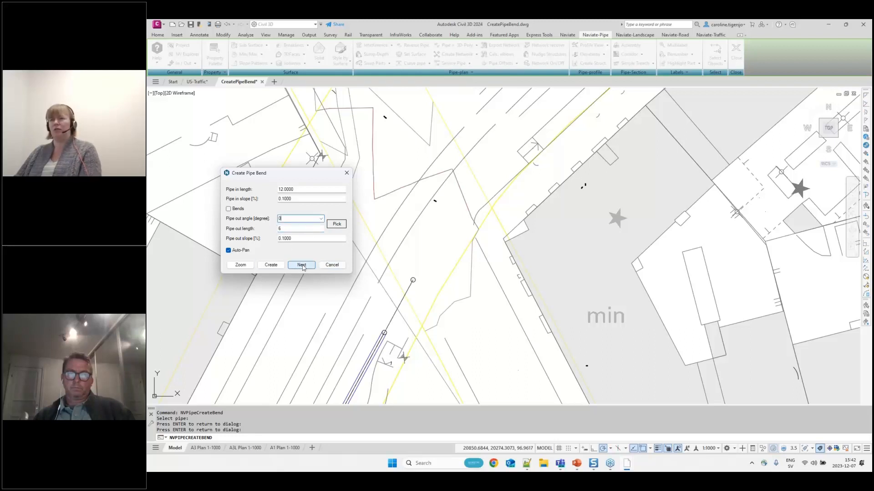
- Turn on bends, create a pipe with a 90-degree pipe out angle and a pipe out length of 12, and exit Create Pipe Bend
{"action": "left_click", "coordinate": [228, 208]}
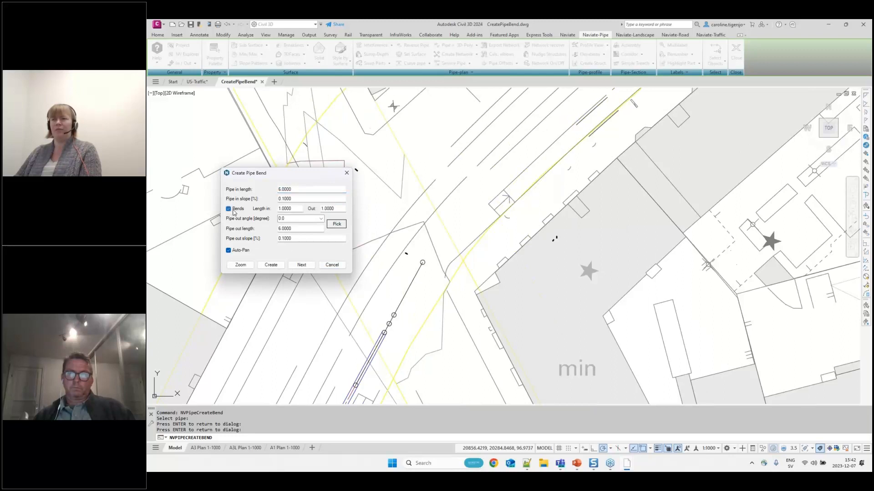
{"action": "left_click", "coordinate": [321, 219]}
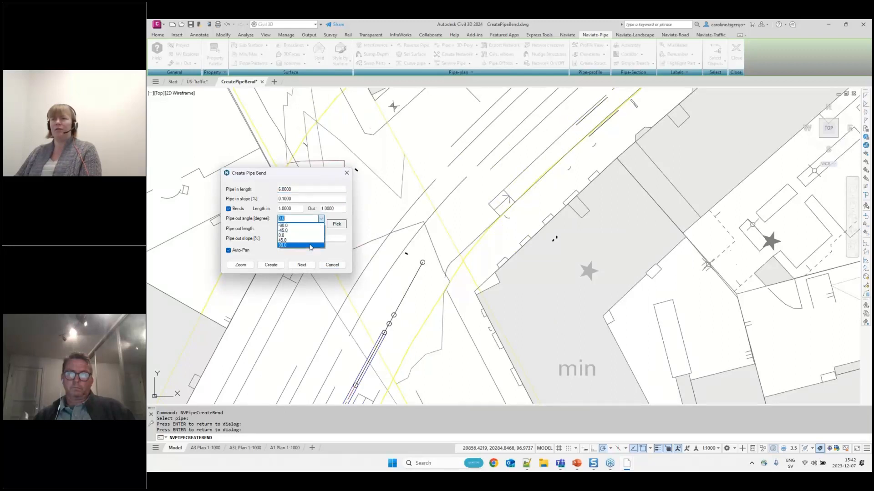
{"action": "left_click", "coordinate": [311, 246]}
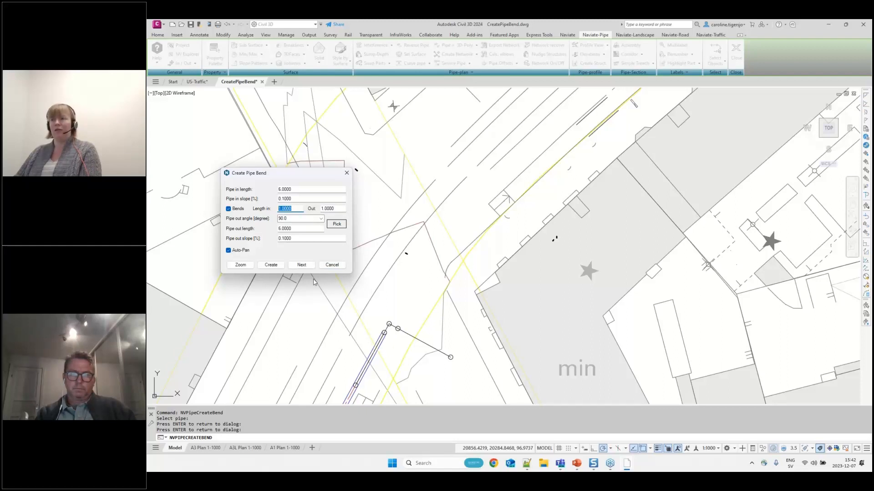
{"action": "double_click", "coordinate": [294, 229]}
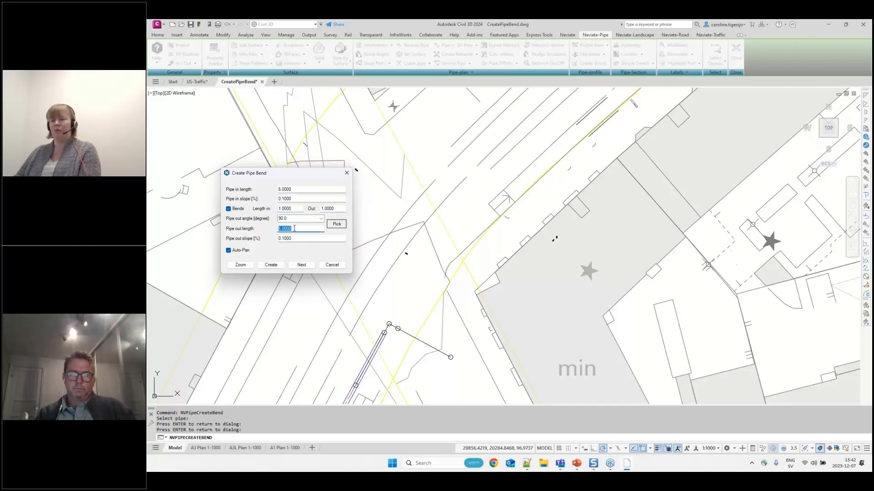
{"action": "type", "text": "12"}
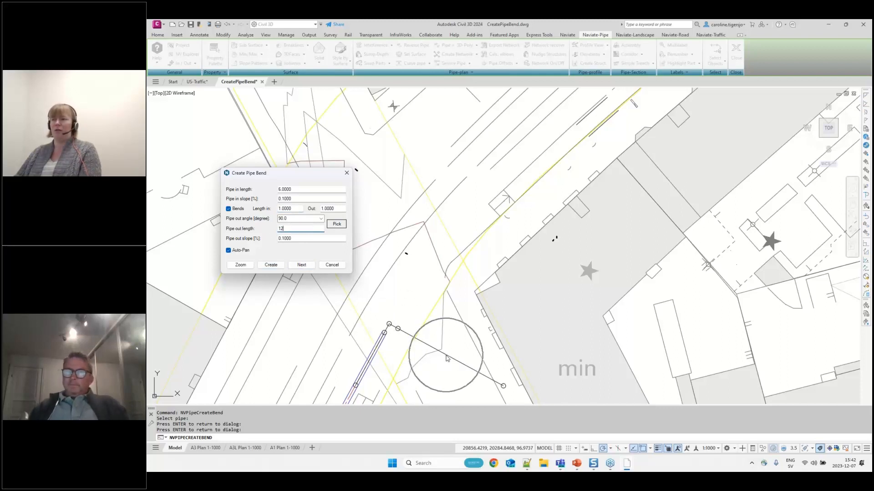
{"action": "left_click", "coordinate": [301, 265]}
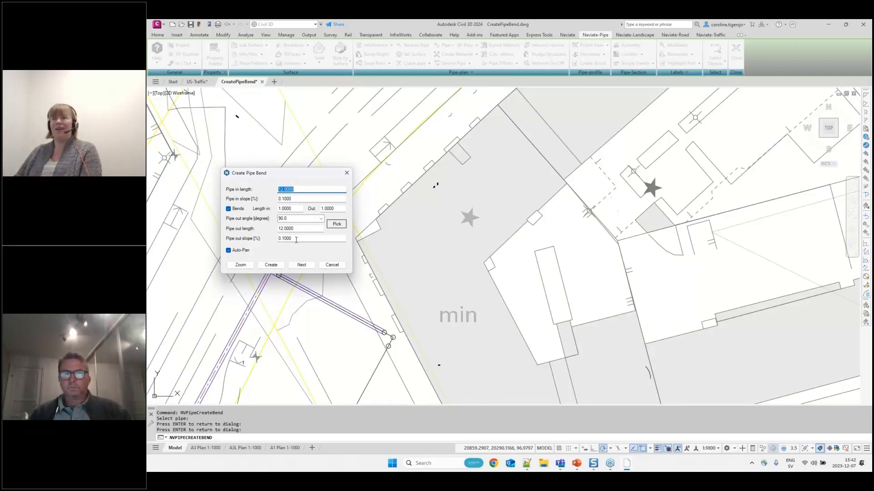
{"action": "left_click", "coordinate": [279, 237]}
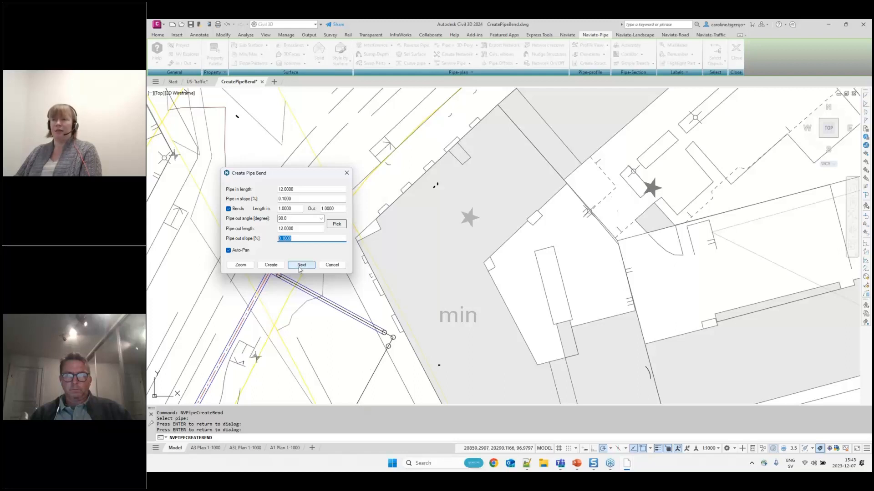
{"action": "left_click", "coordinate": [332, 265]}
{"action": "key", "text": "Escape"}
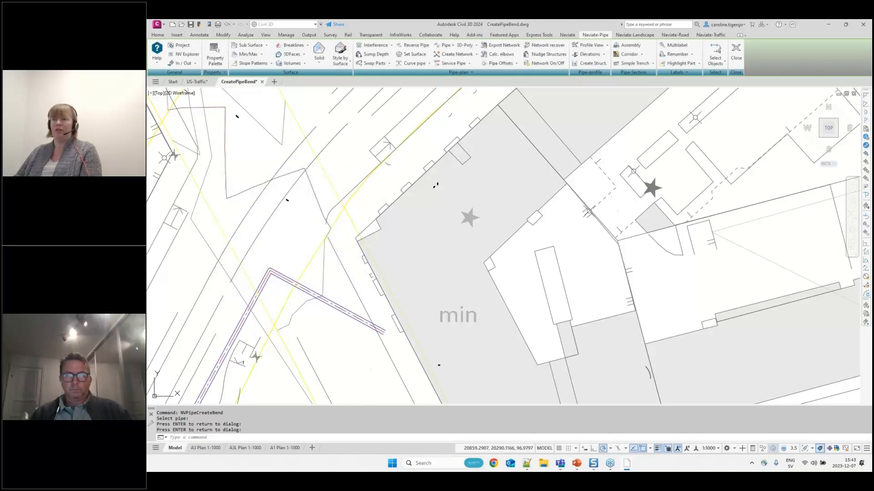
- Examine the new pipe and the two short bend pipes at the 90-degree corner by selecting them, and clear the selection
{"action": "middle_click_drag", "start_coordinate": [331, 328], "coordinate": [422, 296]}
{"action": "left_click", "coordinate": [423, 270]}
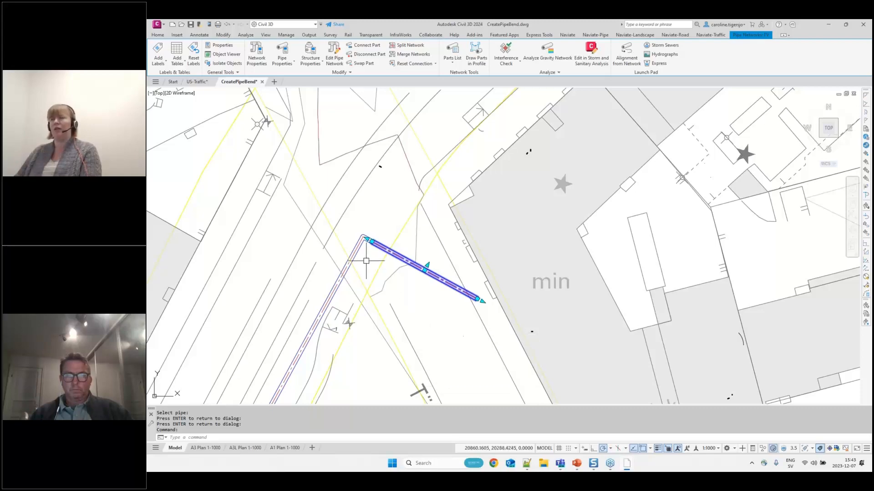
{"action": "scroll", "coordinate": [357, 238], "scroll_direction": "up", "scroll_amount": 5}
{"action": "key", "text": "Escape"}
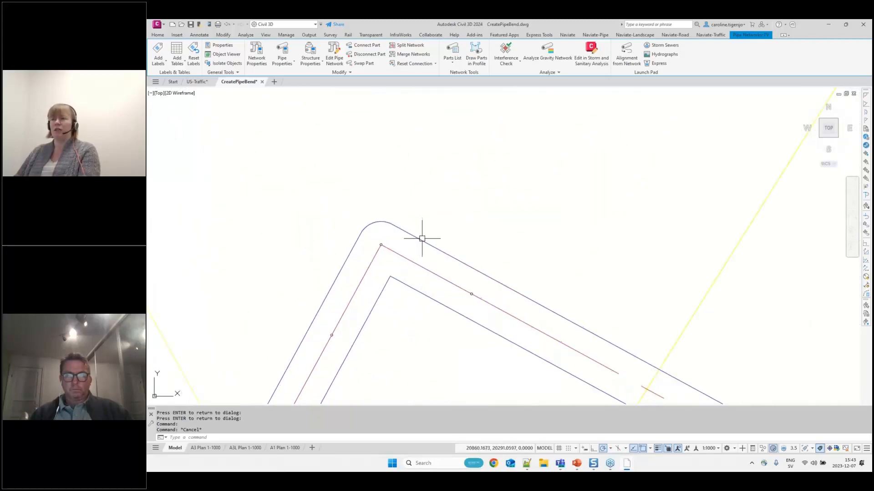
{"action": "left_click", "coordinate": [419, 241]}
{"action": "left_click", "coordinate": [340, 276]}
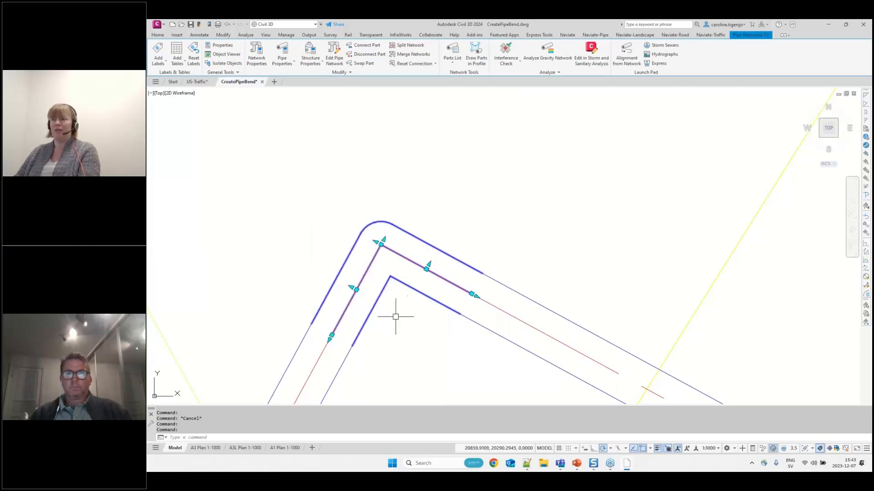
{"action": "key", "text": "Escape"}
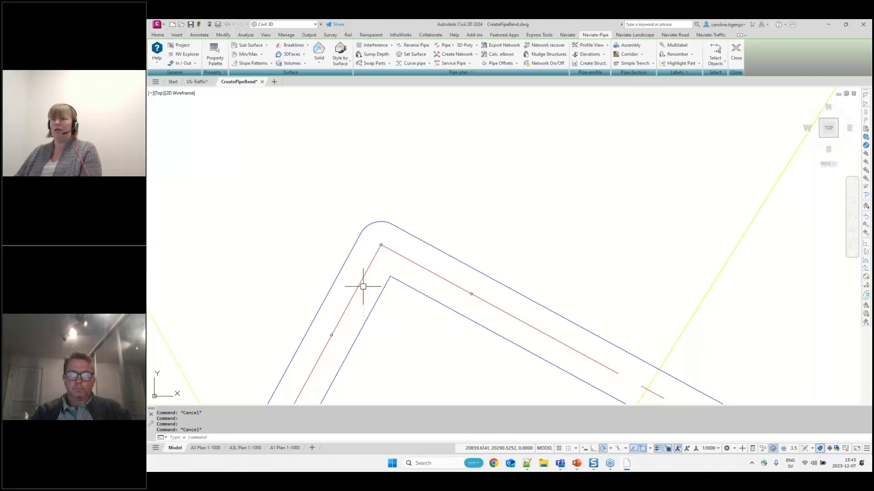
{"action": "left_click", "coordinate": [286, 192]}
{"action": "left_click", "coordinate": [510, 374]}
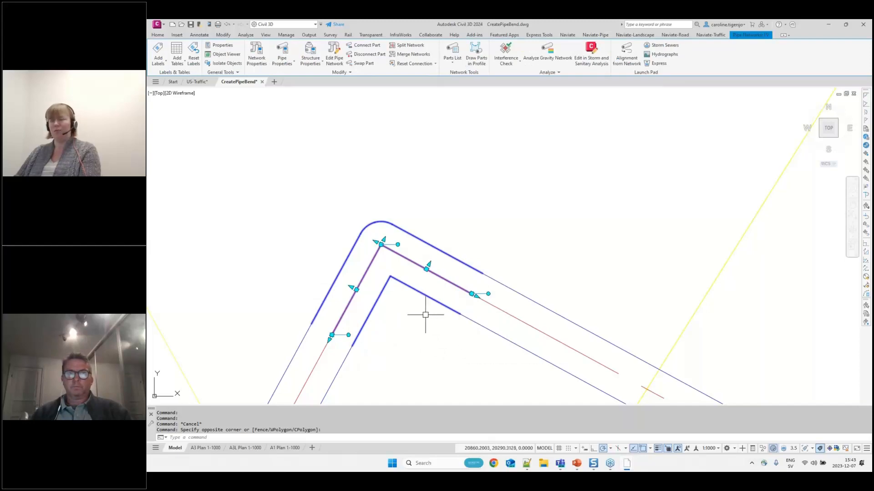
{"action": "scroll", "coordinate": [425, 313], "scroll_direction": "down", "scroll_amount": 3}
{"action": "scroll", "coordinate": [435, 355], "scroll_direction": "down", "scroll_amount": 2}
{"action": "middle_click_drag", "start_coordinate": [435, 359], "coordinate": [501, 231]}
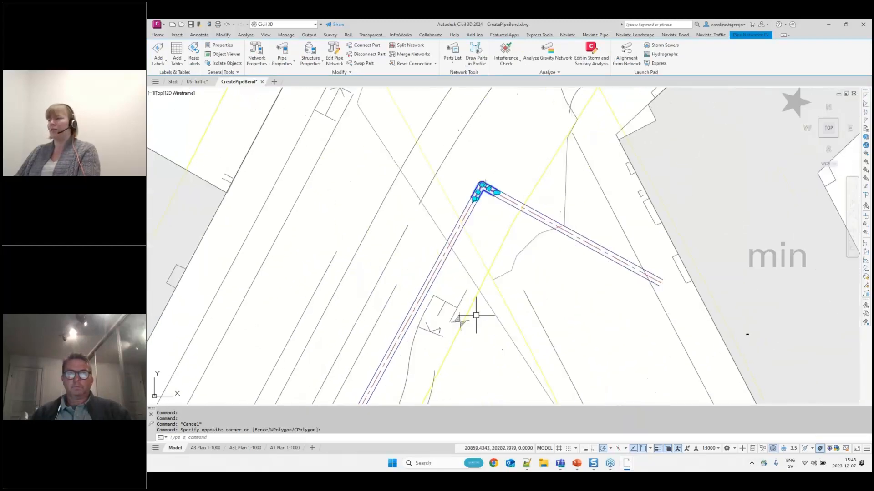
{"action": "middle_click_drag", "start_coordinate": [474, 314], "coordinate": [524, 190]}
{"action": "key", "text": "Escape"}
- Start Create Pipe Bend on a straight pipe farther back along the existing run and set the pipe in length to 6
{"action": "middle_click_drag", "start_coordinate": [409, 301], "coordinate": [445, 242]}
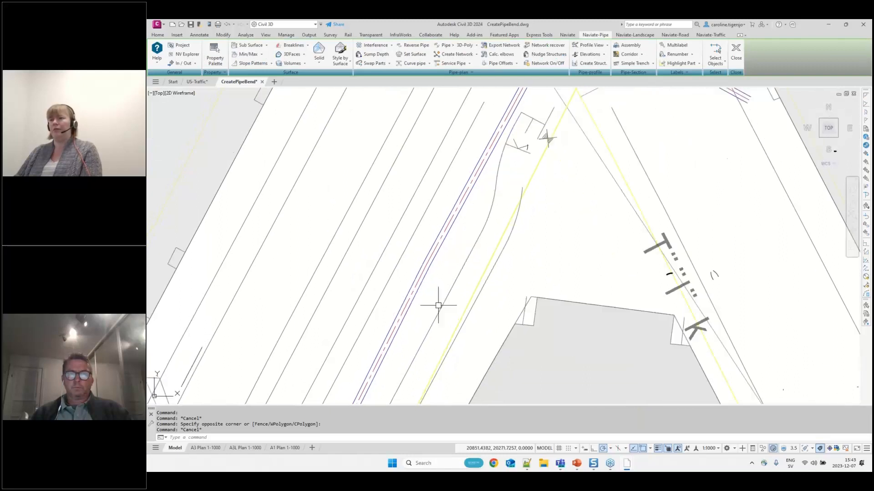
{"action": "mouse_move", "coordinate": [439, 310]}
{"action": "middle_mouse_down"}
{"action": "mouse_move", "coordinate": [427, 285]}
{"action": "mouse_move", "coordinate": [416, 313]}
{"action": "middle_mouse_up"}
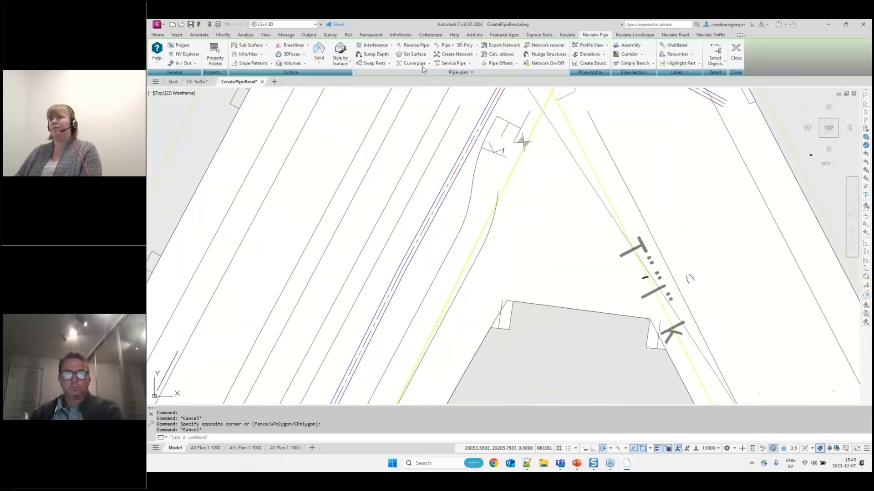
{"action": "left_click", "coordinate": [423, 73]}
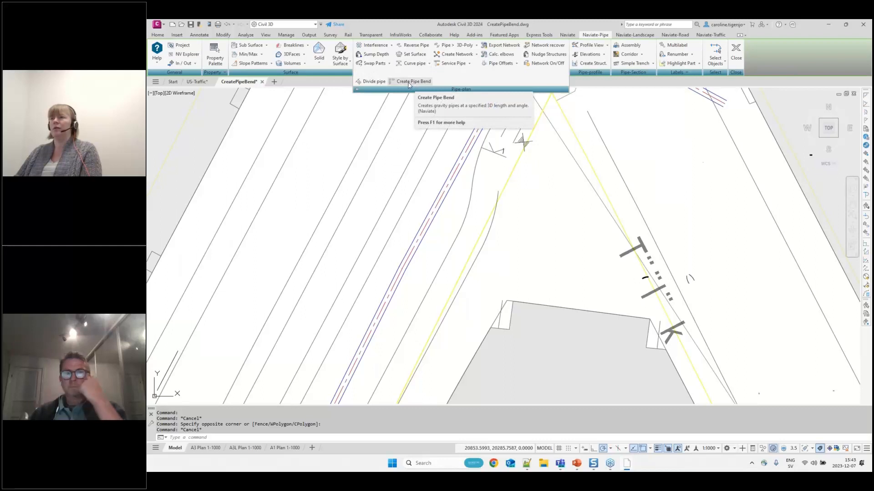
{"action": "left_click", "coordinate": [412, 81]}
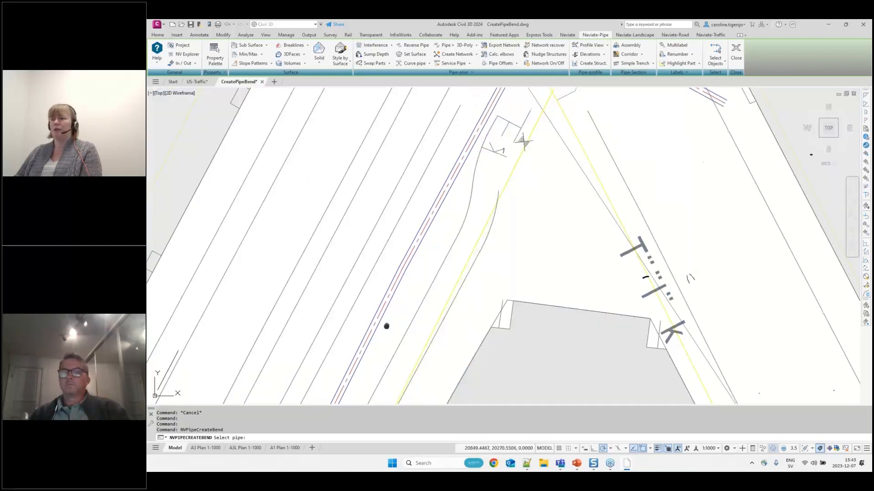
{"action": "middle_click_drag", "start_coordinate": [385, 326], "coordinate": [439, 196]}
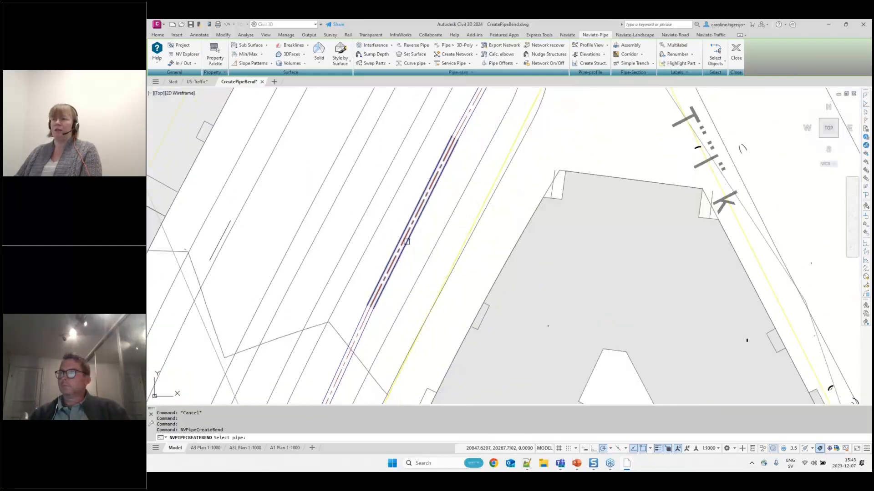
{"action": "left_click", "coordinate": [406, 241]}
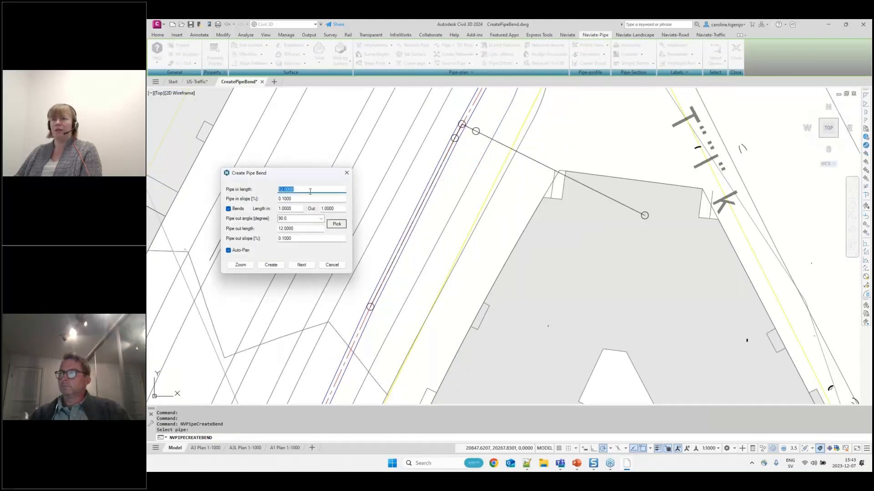
{"action": "type", "text": "6"}
{"action": "left_click", "coordinate": [287, 189]}
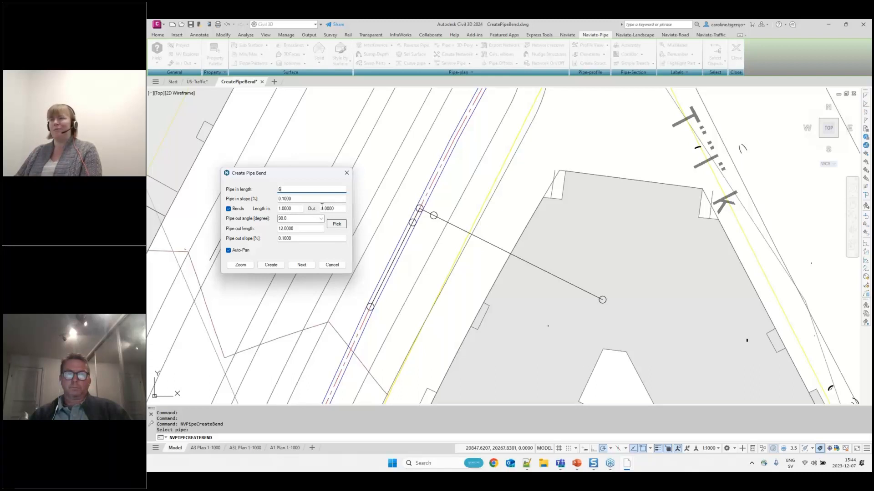
- Set the pipe out length to 0 and the pipe out angle to 0 degrees, and create the bend pipes within the run
{"action": "left_click", "coordinate": [299, 227]}
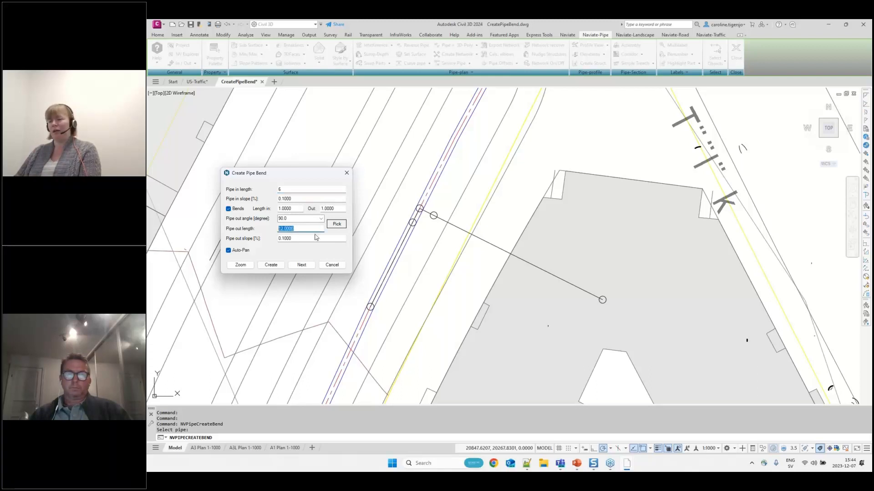
{"action": "type", "text": "0"}
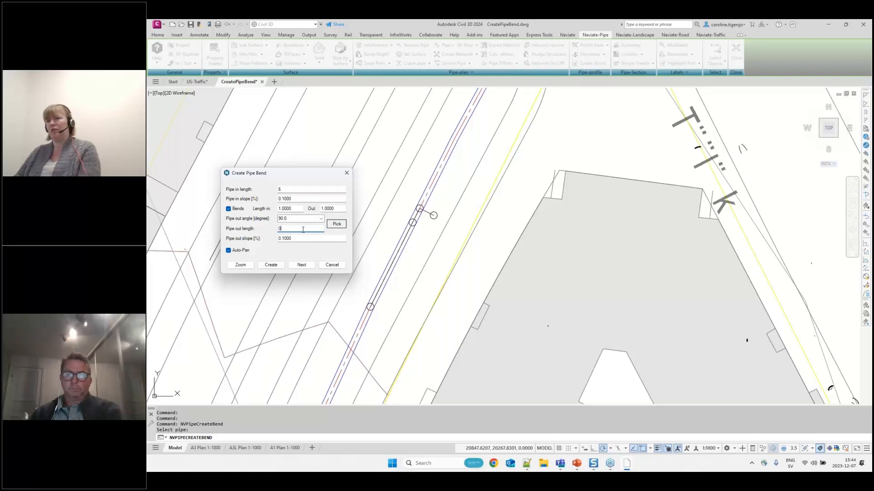
{"action": "left_click", "coordinate": [329, 209]}
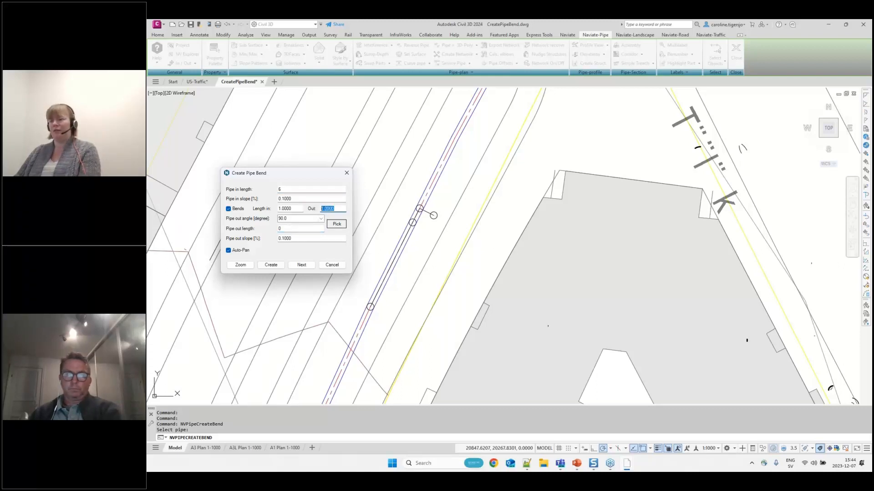
{"action": "left_click", "coordinate": [321, 218]}
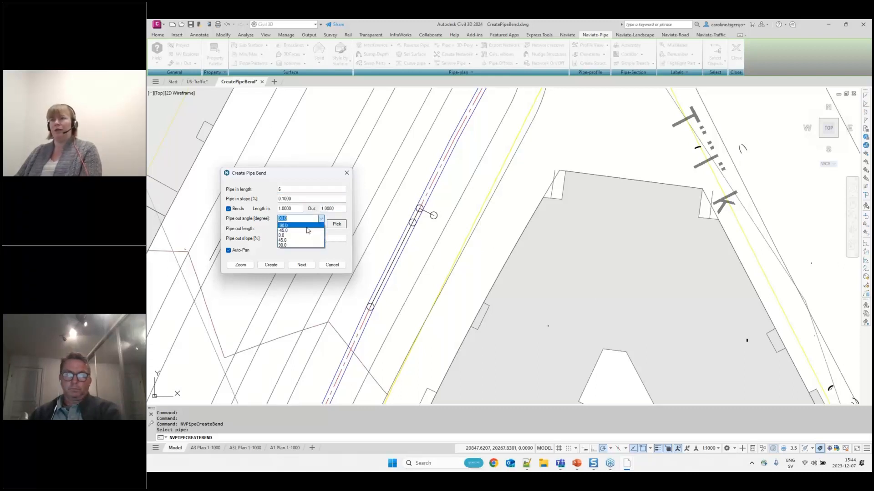
{"action": "left_click", "coordinate": [295, 240]}
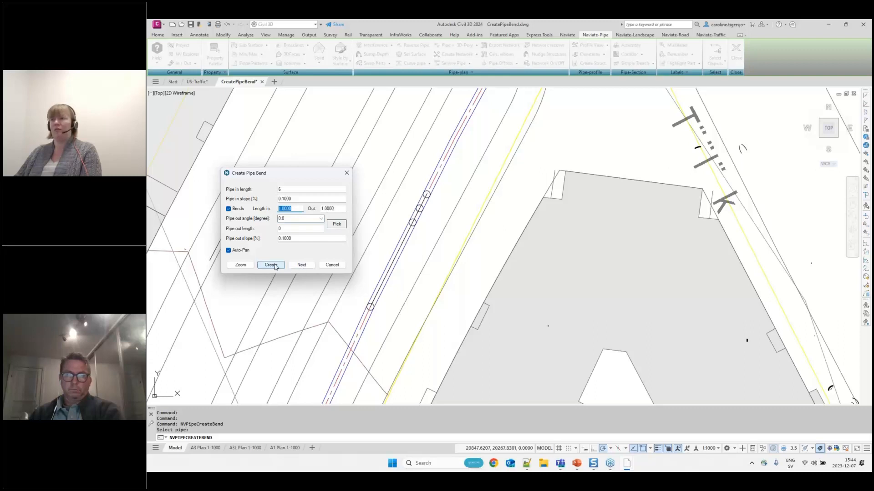
{"action": "left_click", "coordinate": [271, 265]}
- Select the two short bend pipes inserted in the straight run to examine them, and clear the selection
{"action": "scroll", "coordinate": [423, 205], "scroll_direction": "up", "scroll_amount": 2}
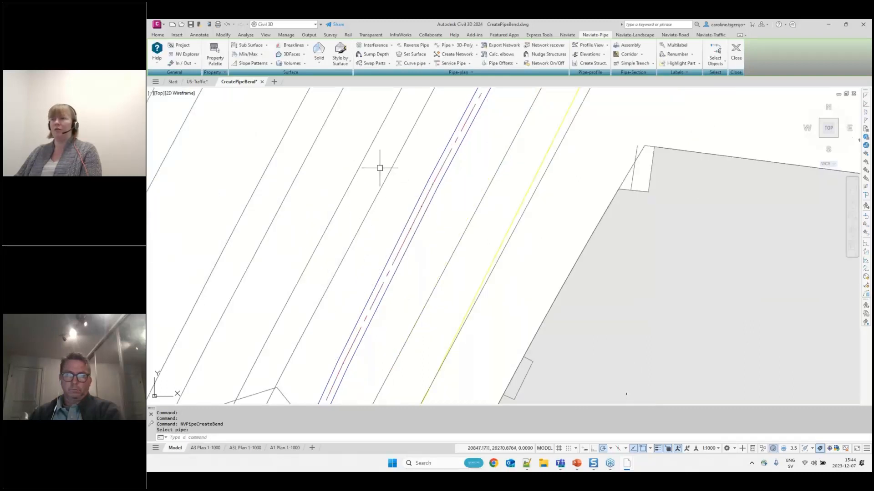
{"action": "left_click", "coordinate": [371, 153]}
{"action": "left_click", "coordinate": [465, 261]}
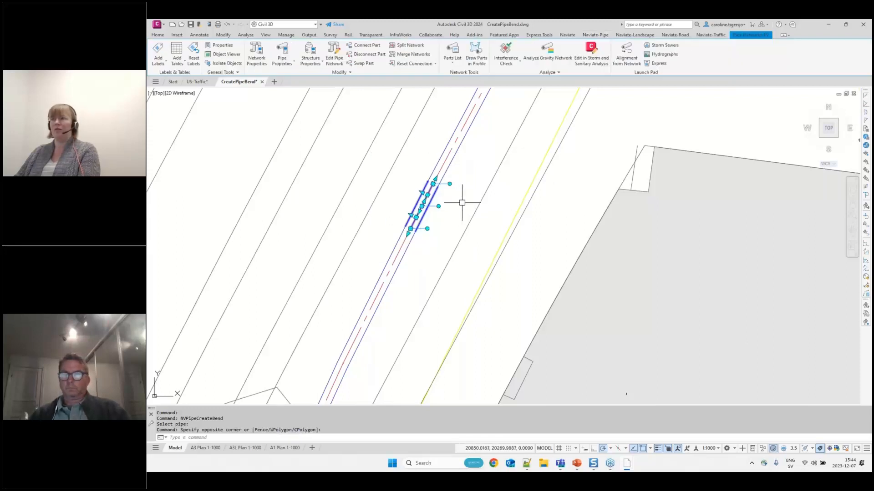
{"action": "key", "text": "Escape"}
{"action": "key", "text": "Escape"}
- Start Create Pipe Bend on the first short bend pipe in the straight run, with bend length in 0 and pipe out angle 90 degrees
{"action": "left_click", "coordinate": [458, 72]}
{"action": "left_click", "coordinate": [444, 96]}
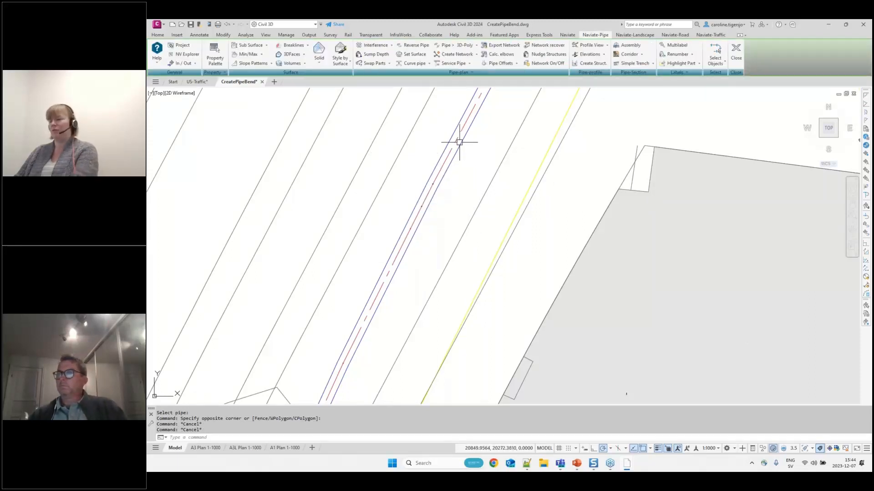
{"action": "scroll", "coordinate": [423, 215], "scroll_direction": "up", "scroll_amount": 2}
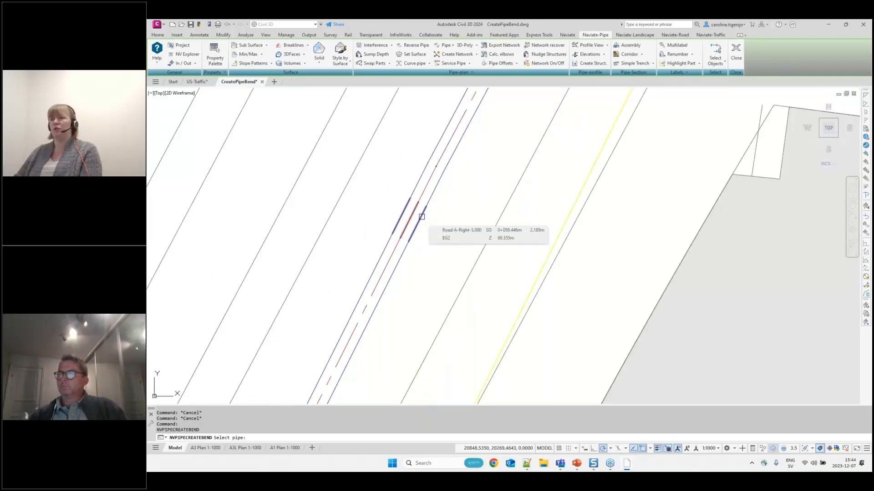
{"action": "left_click", "coordinate": [421, 218]}
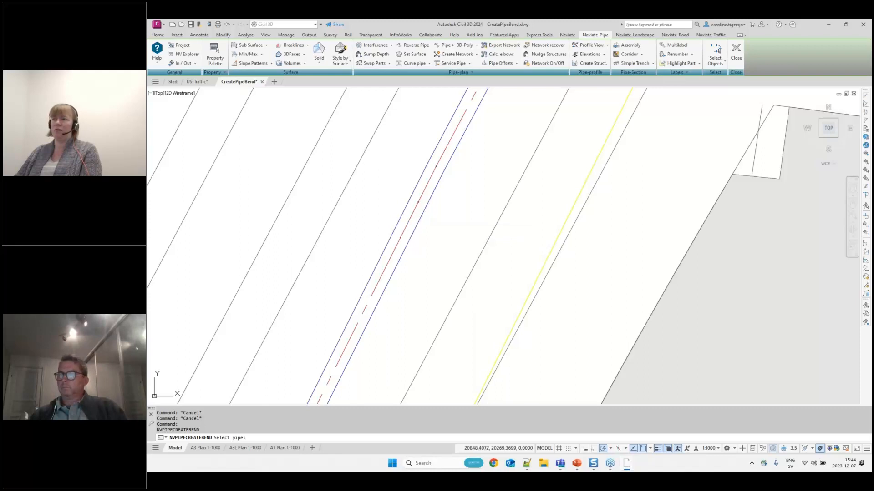
{"action": "double_click", "coordinate": [295, 208]}
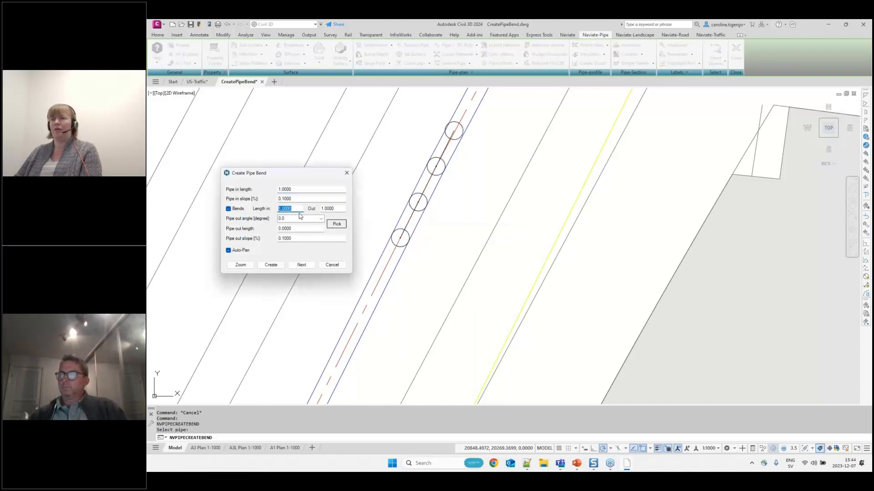
{"action": "type", "text": "0"}
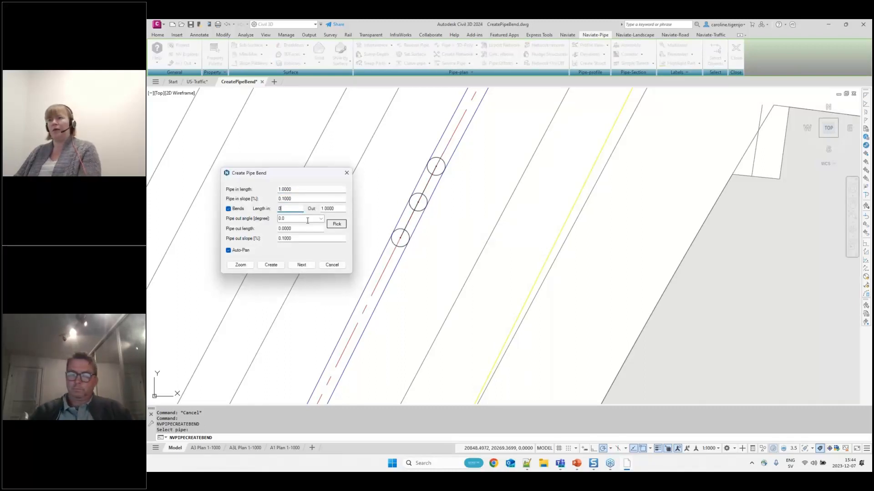
{"action": "left_click", "coordinate": [319, 219]}
{"action": "left_click", "coordinate": [295, 236]}
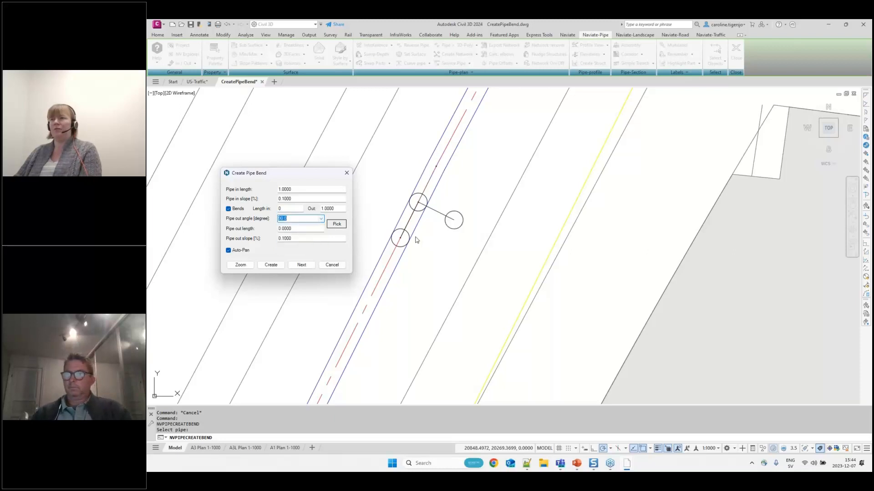
- Pick the branch's end point at the building edge, set the pipe out angle back to 90 degrees, and create the branch
{"action": "key", "text": "Tab"}
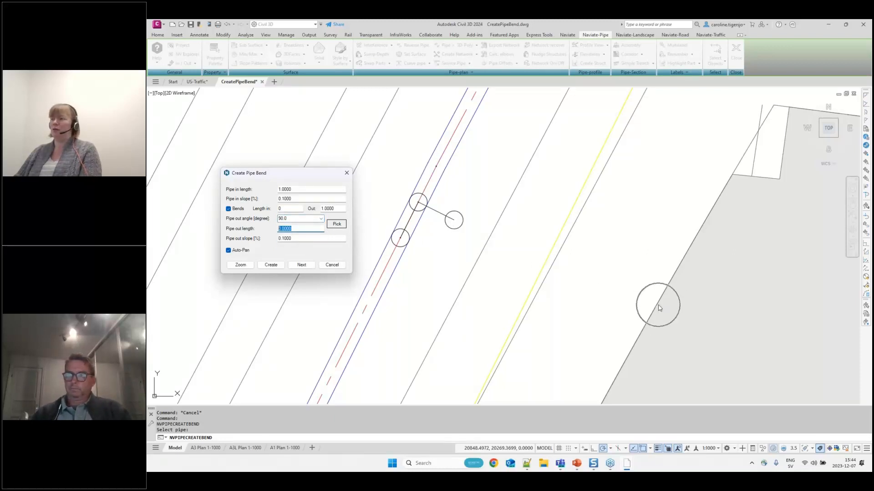
{"action": "left_click", "coordinate": [337, 225]}
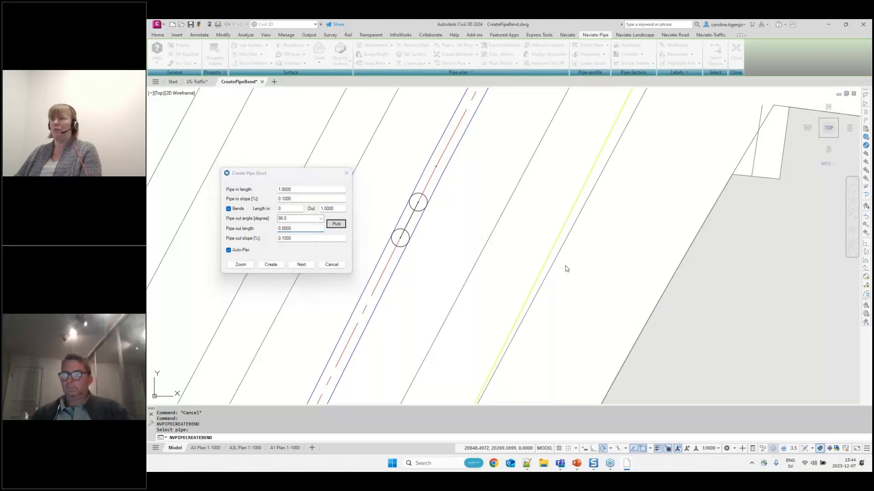
{"action": "left_click", "coordinate": [648, 299]}
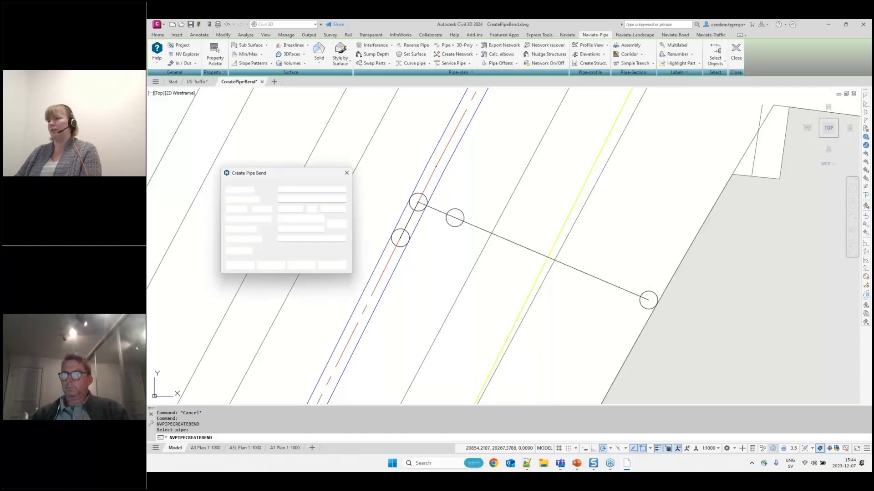
{"action": "double_click", "coordinate": [284, 227]}
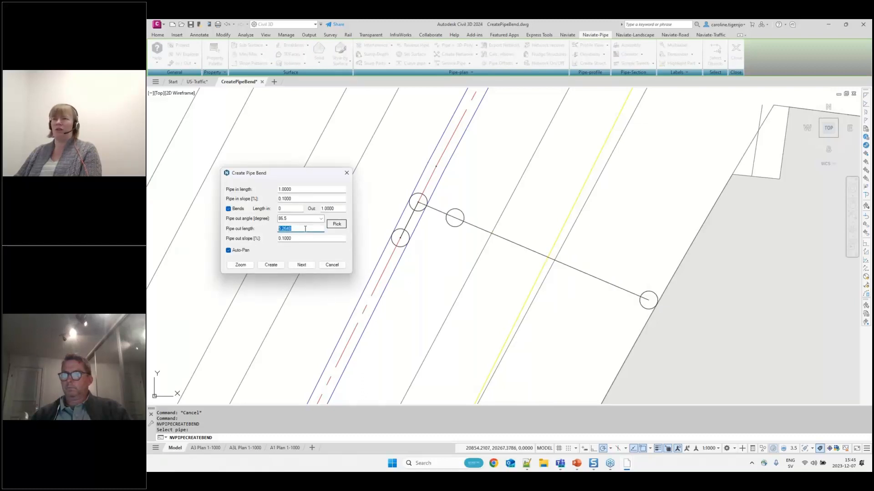
{"action": "left_click", "coordinate": [322, 220]}
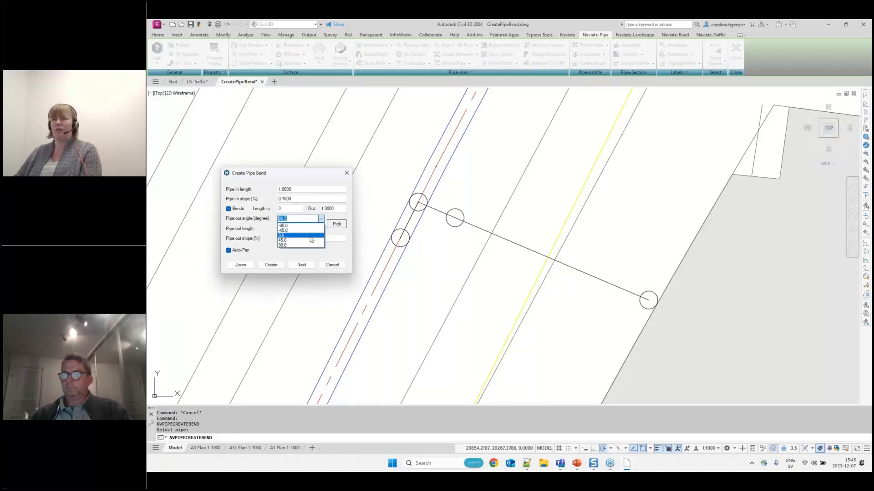
{"action": "left_click", "coordinate": [312, 247]}
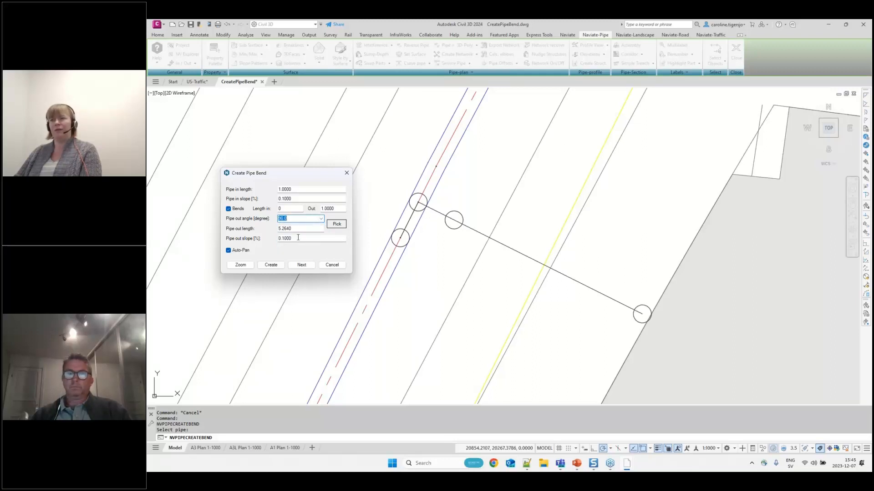
{"action": "left_click", "coordinate": [272, 266]}
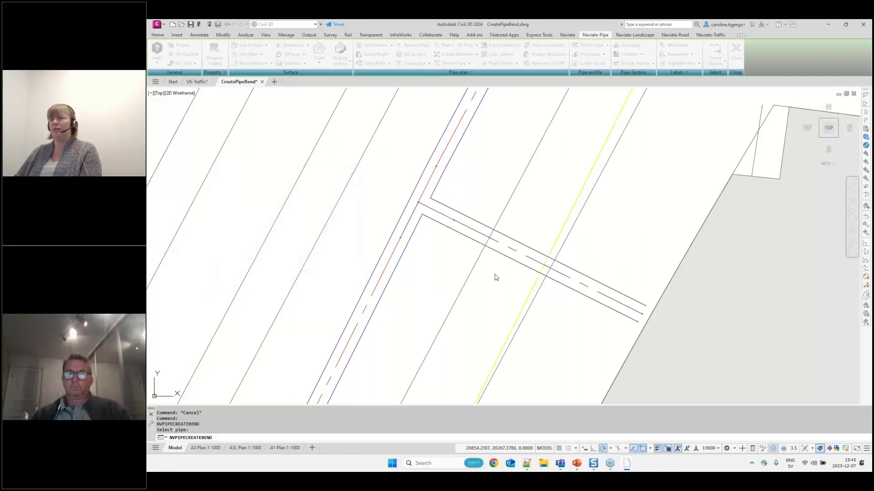
- Select the short bend pipes at the branch junction to examine how they meet, and clear the selection
{"action": "left_click_drag", "start_coordinate": [359, 133], "coordinate": [476, 264]}
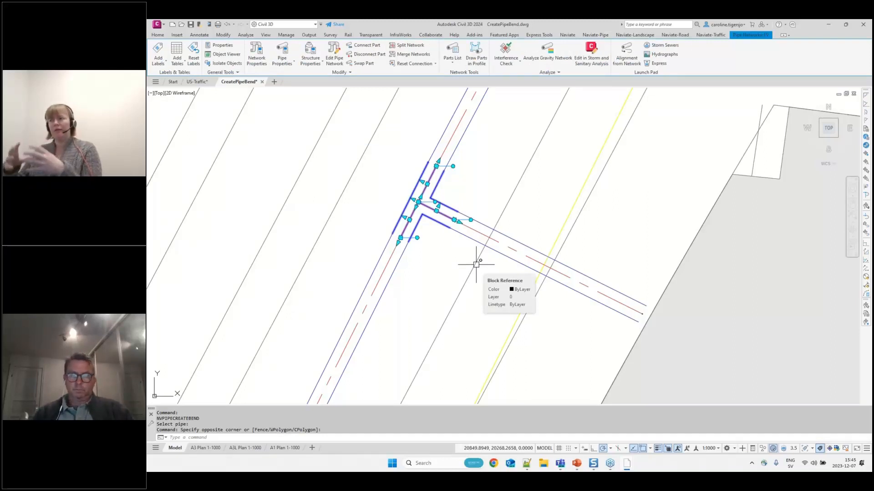
{"action": "scroll", "coordinate": [475, 265], "scroll_direction": "down", "scroll_amount": 6}
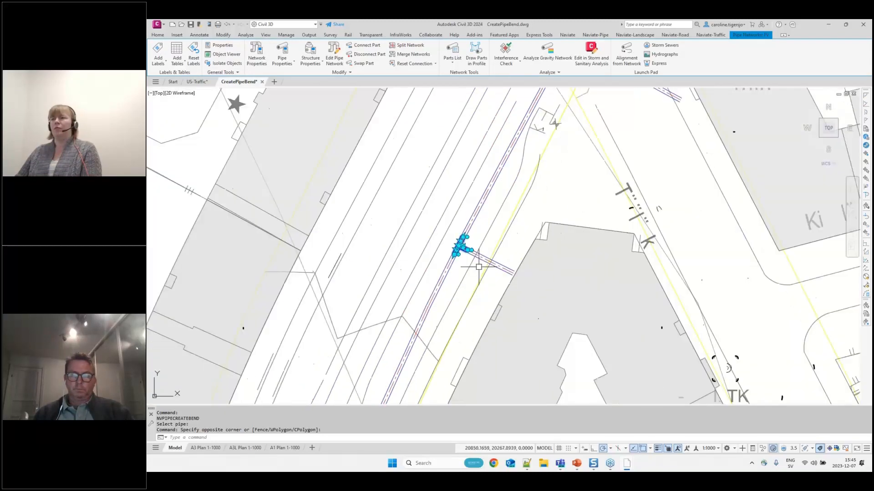
{"action": "middle_click_drag", "start_coordinate": [483, 274], "coordinate": [475, 258]}
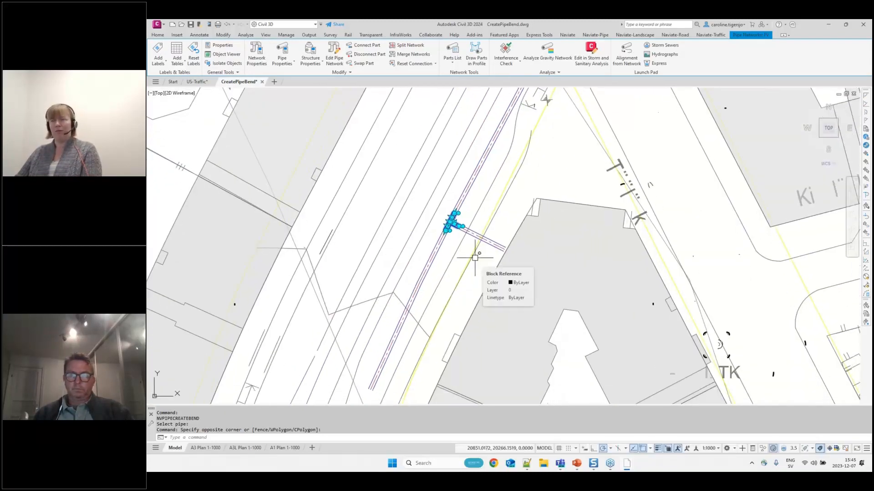
{"action": "key", "text": "Escape"}
{"action": "key", "text": "Escape"}
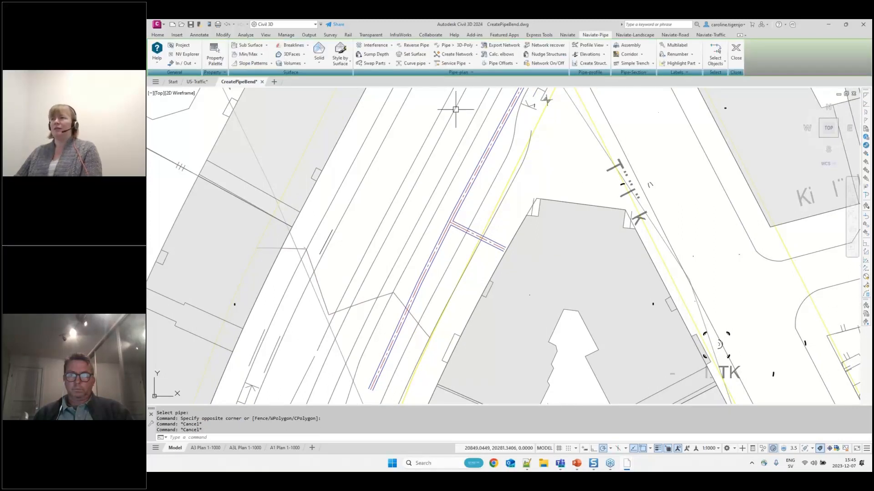
{"action": "left_click", "coordinate": [459, 73]}
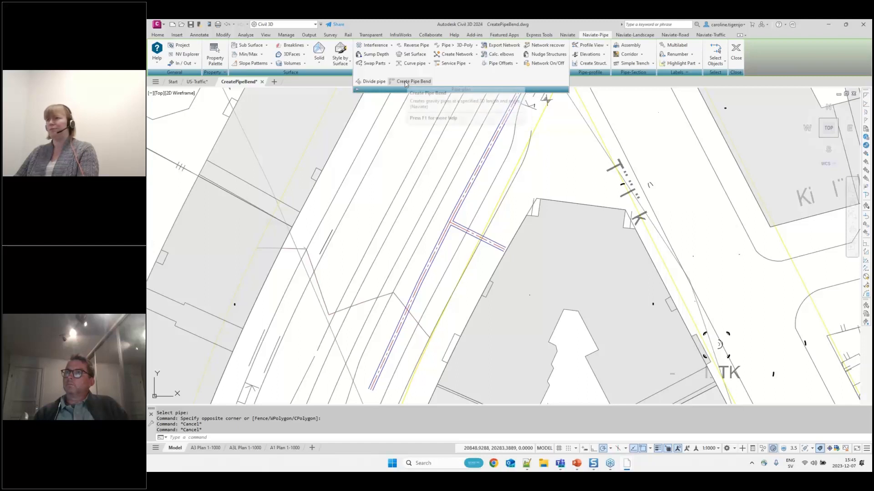
{"action": "key", "text": "Escape"}
{"action": "key", "text": "Escape"}
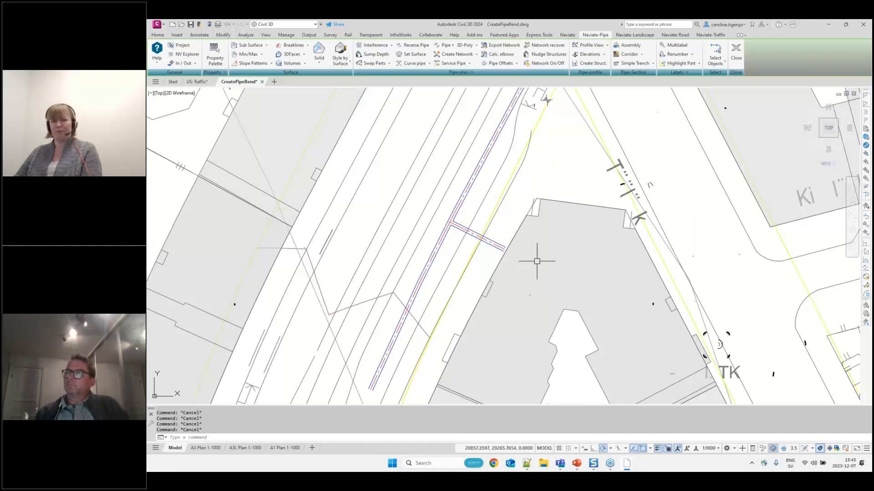
- Switch to the US-Traffic drawing and bring the pipe run through structures 1 to 4 into view in the plan
{"action": "left_click", "coordinate": [196, 82]}
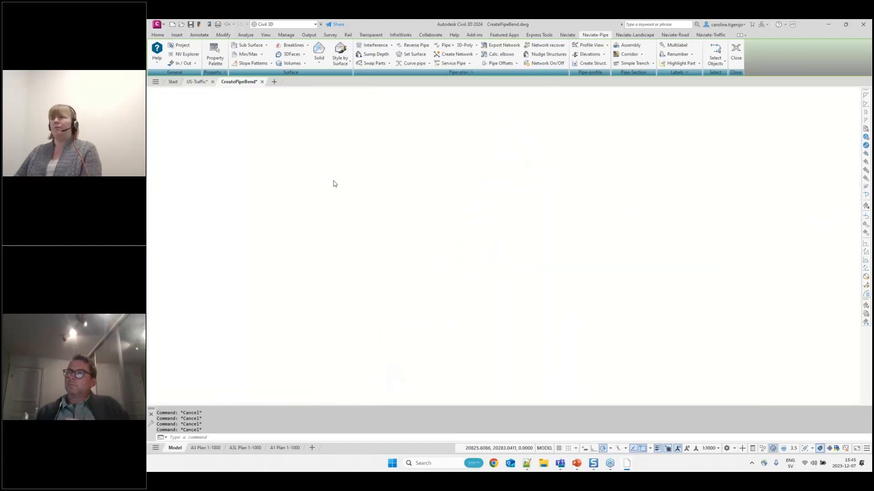
{"action": "left_click", "coordinate": [345, 172]}
{"action": "left_click", "coordinate": [350, 193]}
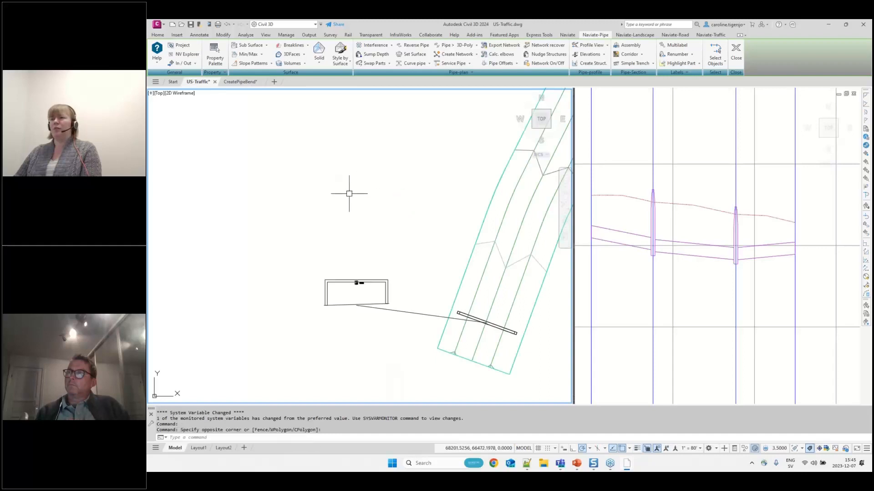
{"action": "scroll", "coordinate": [361, 200], "scroll_direction": "down", "scroll_amount": 5}
{"action": "middle_click_drag", "start_coordinate": [361, 199], "coordinate": [173, 403]}
{"action": "scroll", "coordinate": [387, 243], "scroll_direction": "up", "scroll_amount": 6}
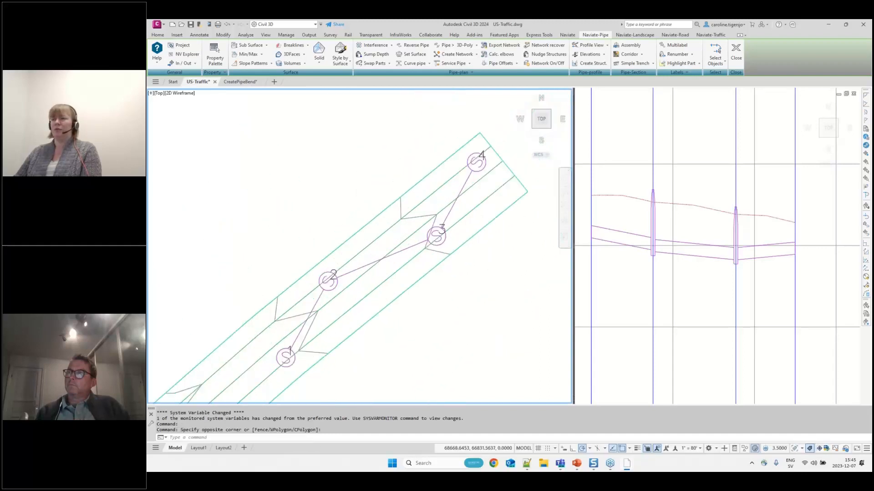
{"action": "middle_click_drag", "start_coordinate": [394, 244], "coordinate": [398, 197]}
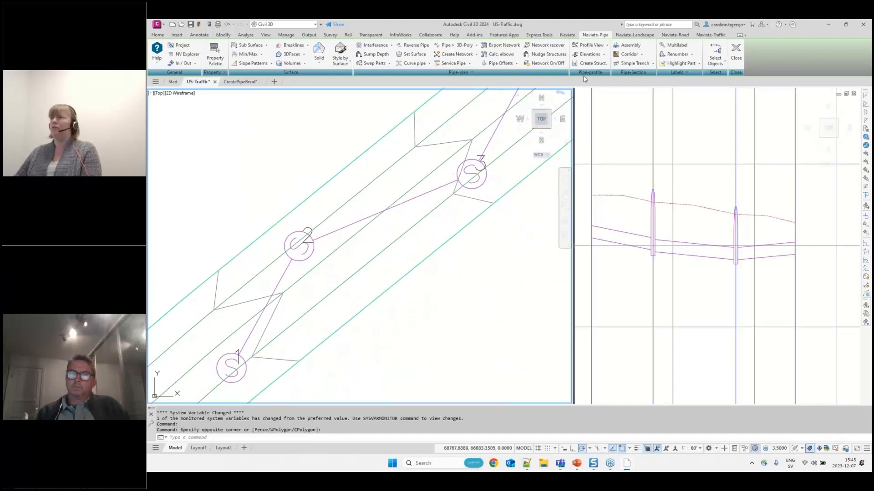
- Start Modify Multiple Pipes on the run between the pipe at structures 3-4 and the pipe at structures 1-2, accepting the reversed selection
{"action": "left_click", "coordinate": [603, 55]}
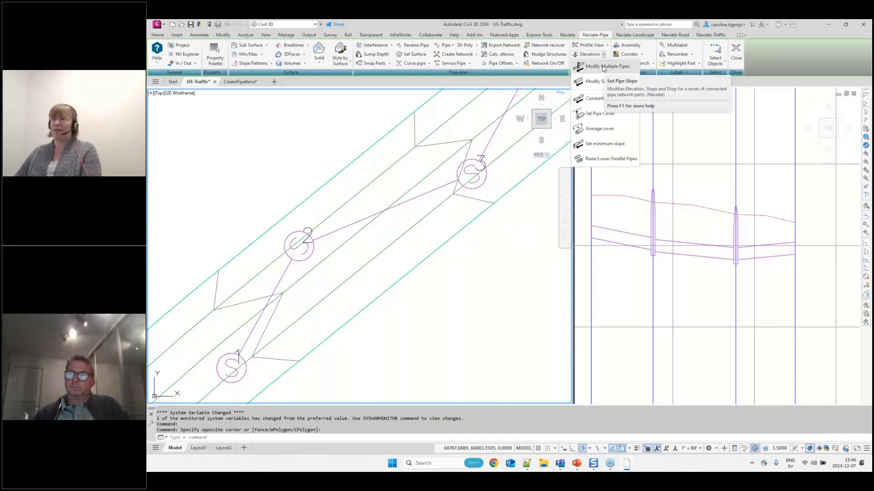
{"action": "left_click", "coordinate": [603, 67]}
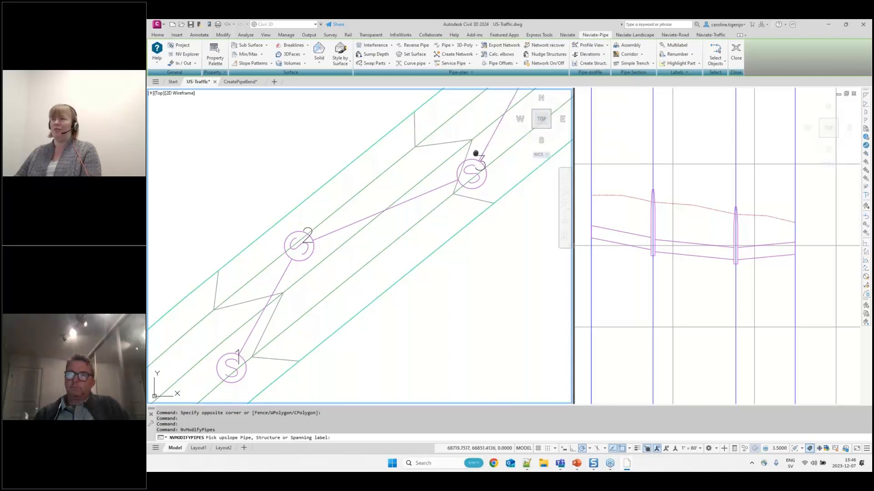
{"action": "middle_click_drag", "start_coordinate": [478, 152], "coordinate": [445, 179]}
{"action": "left_click", "coordinate": [458, 161]}
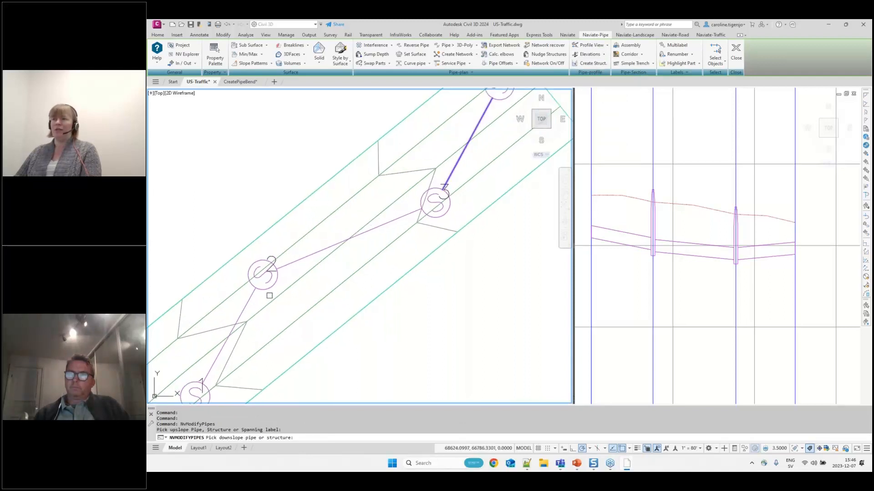
{"action": "left_click", "coordinate": [443, 190]}
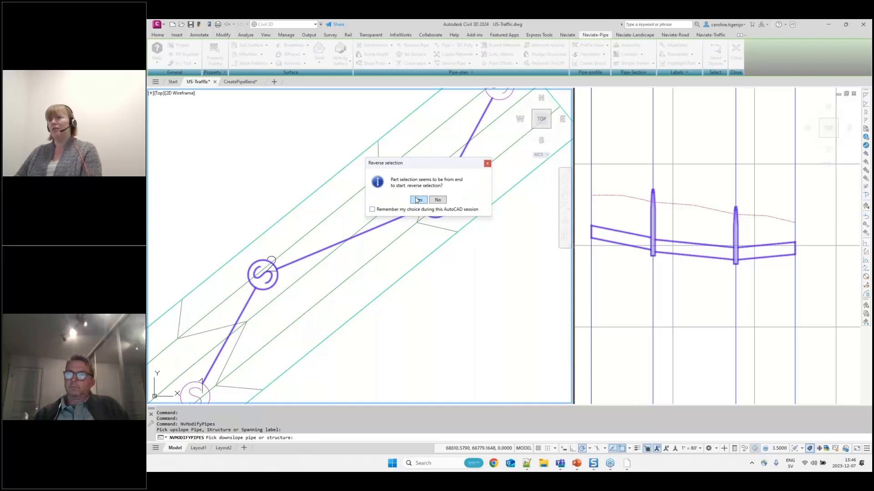
{"action": "left_click", "coordinate": [419, 201]}
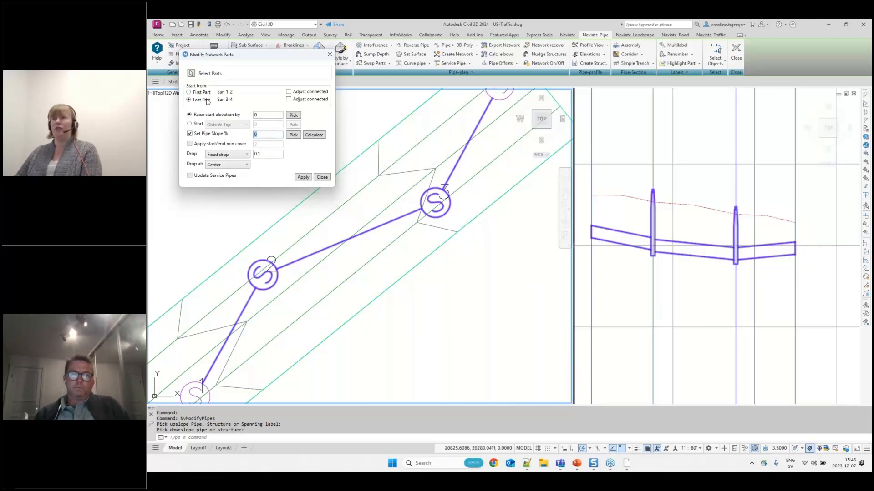
- Apply a 2% pipe slope to the selected run, calculated from the last part, and finish modifying the network parts
{"action": "type", "text": "2"}
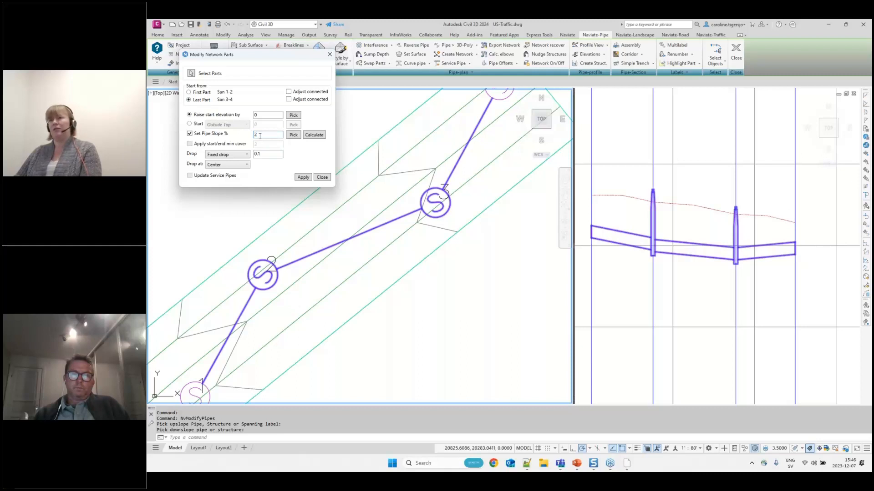
{"action": "left_click", "coordinate": [796, 255]}
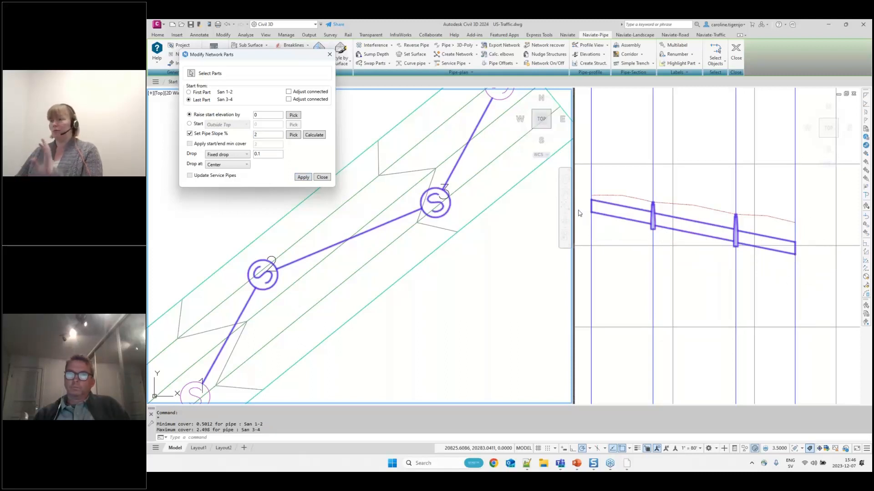
{"action": "left_click", "coordinate": [323, 178]}
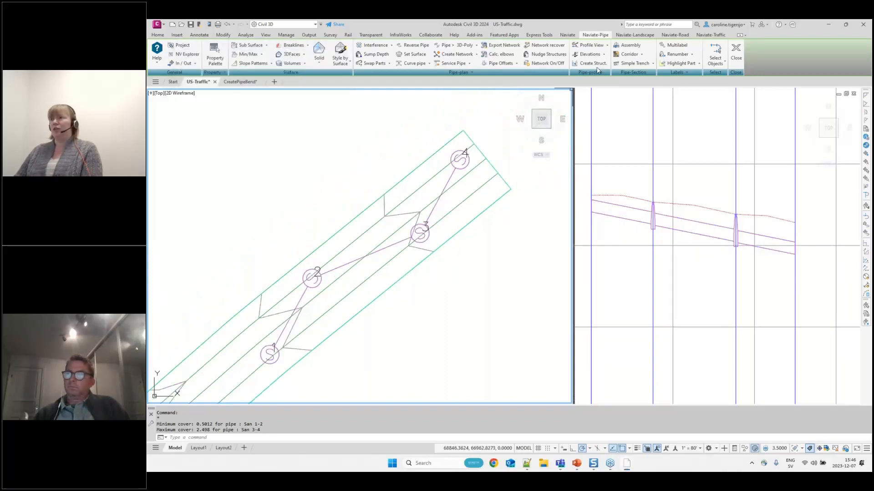
- Open Modify Single Pipe for the pipe between structures 1 and 2, keeping the settings dialog clear of the plan labels
{"action": "left_click", "coordinate": [604, 55]}
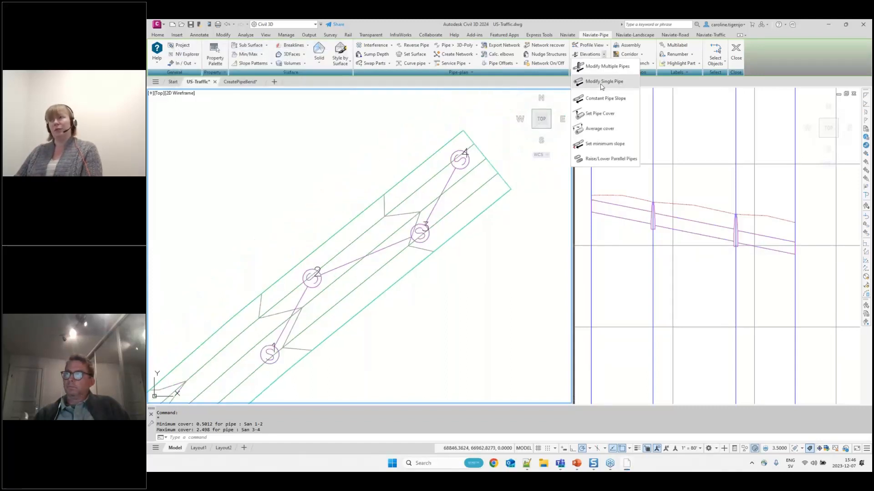
{"action": "left_click", "coordinate": [602, 85]}
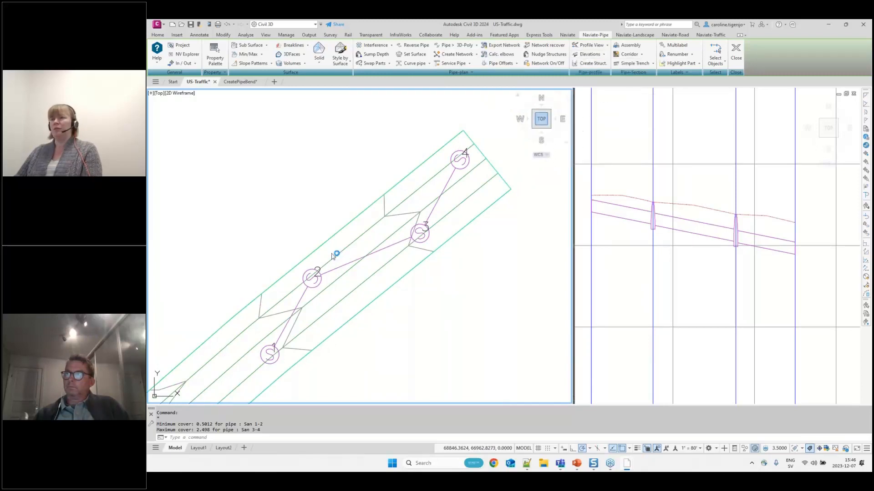
{"action": "left_click", "coordinate": [299, 301]}
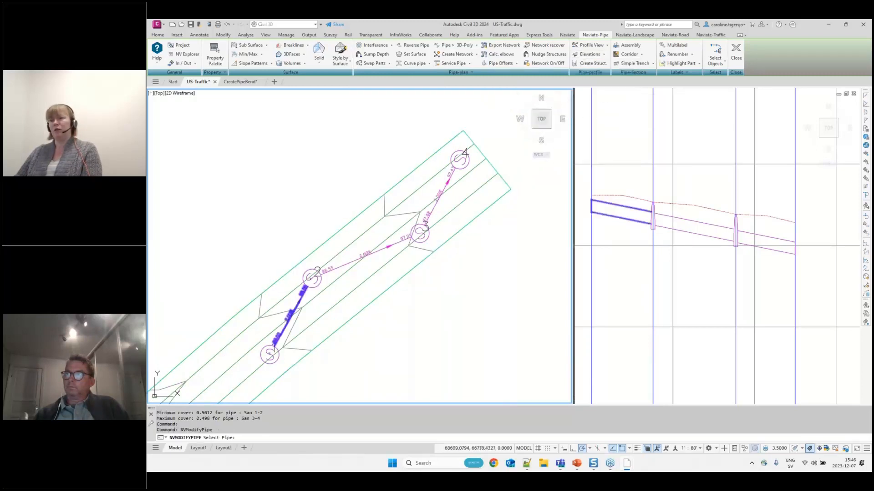
{"action": "left_click_drag", "start_coordinate": [437, 157], "coordinate": [462, 232]}
{"action": "scroll", "coordinate": [291, 325], "scroll_direction": "up", "scroll_amount": 3}
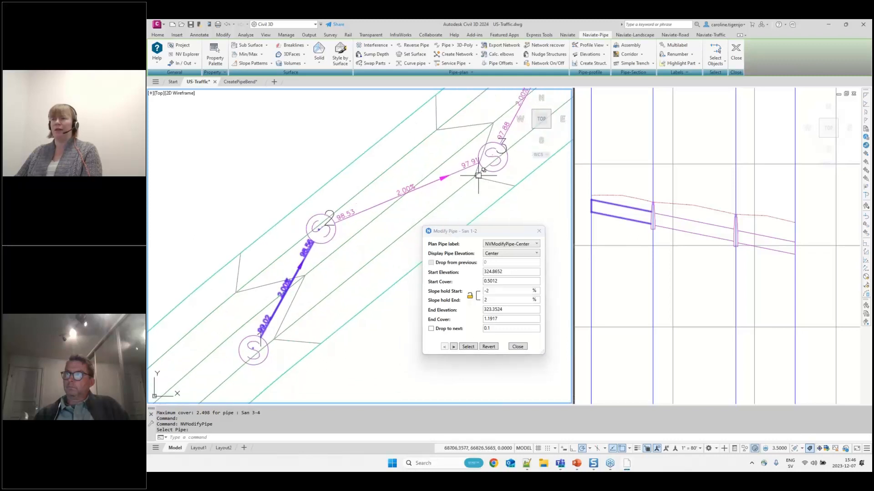
- Review the plan label style options and the start and end elevation and cover settings of the pipe between structures 1 and 2
{"action": "scroll", "coordinate": [372, 236], "scroll_direction": "up", "scroll_amount": 2}
{"action": "middle_click_drag", "start_coordinate": [391, 212], "coordinate": [396, 206]}
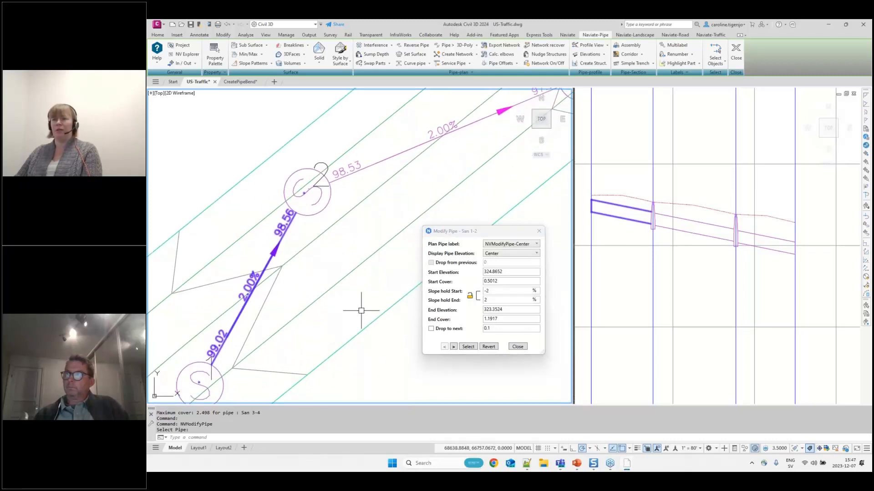
{"action": "left_click", "coordinate": [537, 244]}
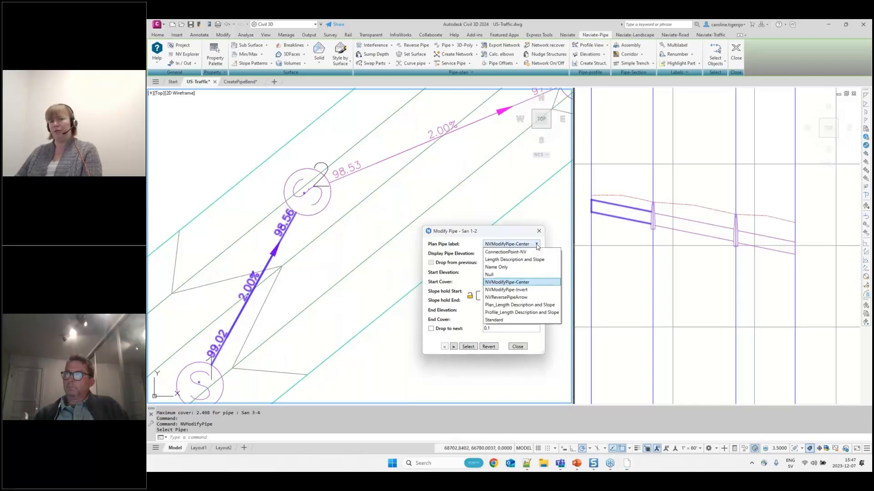
{"action": "left_click", "coordinate": [537, 245]}
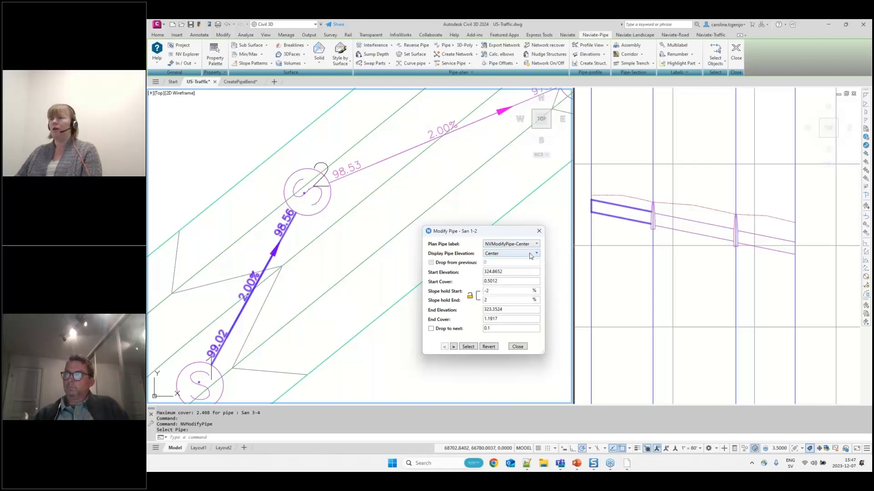
{"action": "left_click_drag", "start_coordinate": [514, 272], "coordinate": [481, 272]}
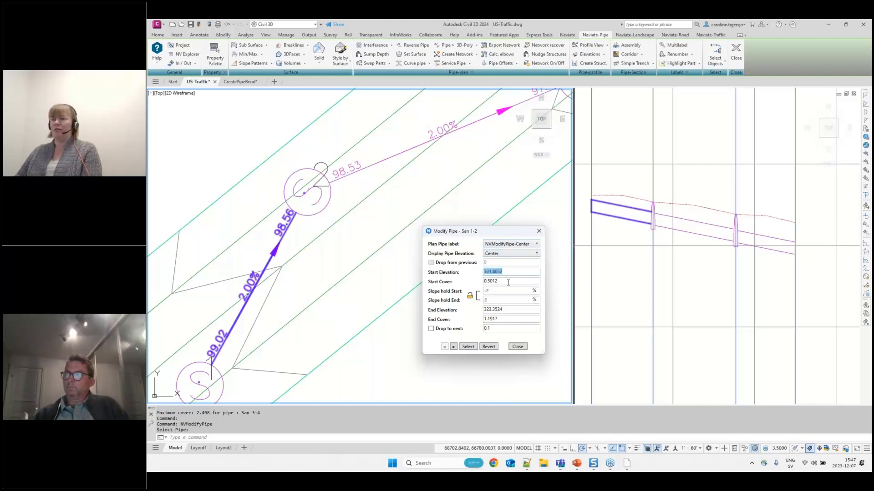
{"action": "key", "text": "Tab"}
{"action": "left_click_drag", "start_coordinate": [510, 311], "coordinate": [479, 311]}
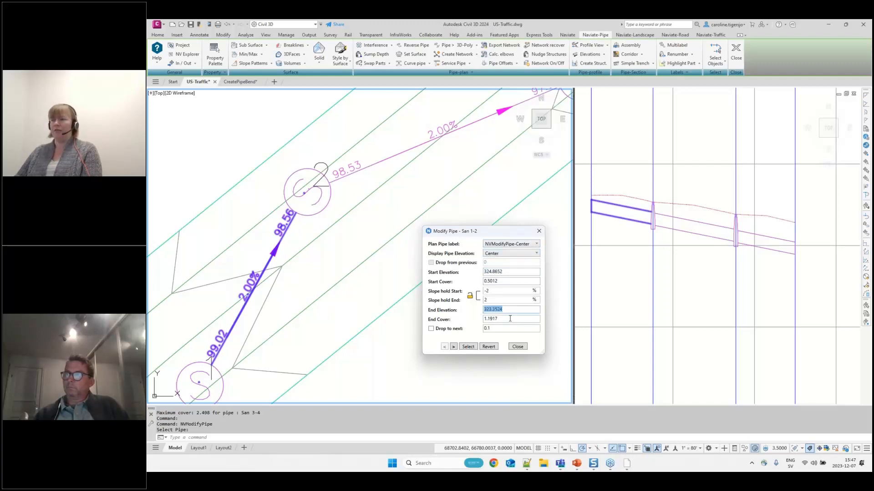
{"action": "key", "text": "Tab"}
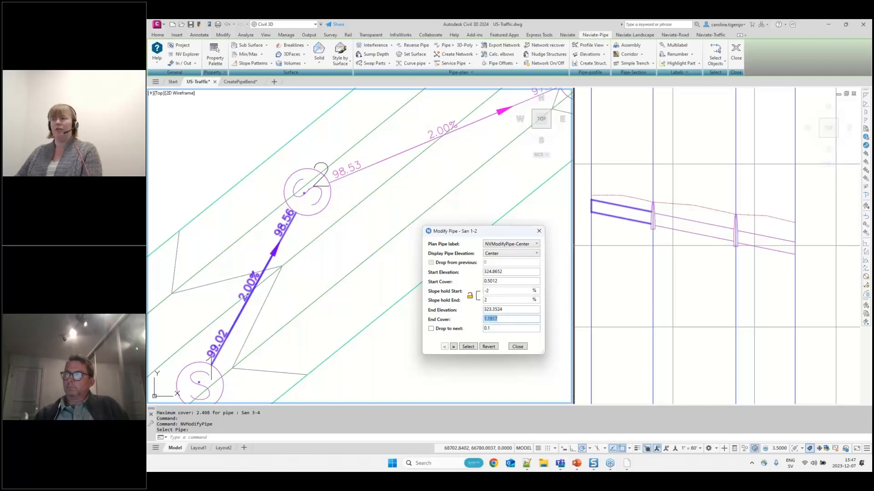
- Set the slope held from the start of the pipe between structures 1 and 2 to -3%
{"action": "left_click", "coordinate": [502, 290]}
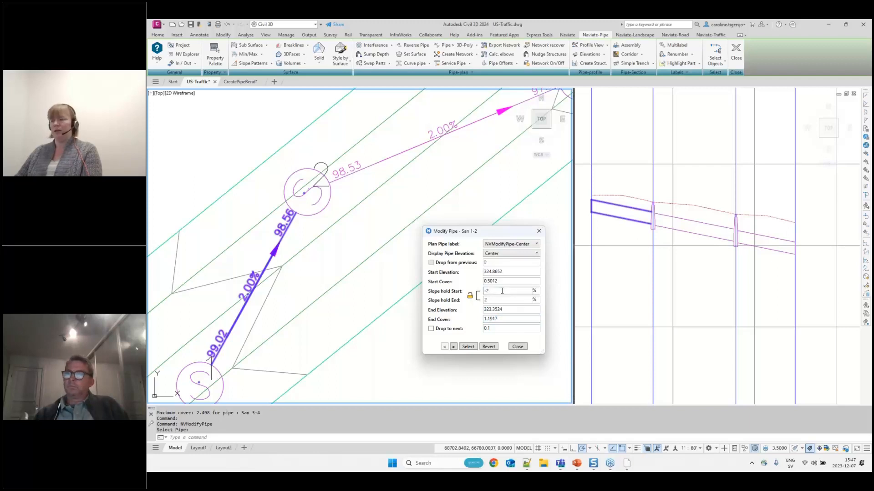
{"action": "key", "text": "BackSpace"}
{"action": "type", "text": "3"}
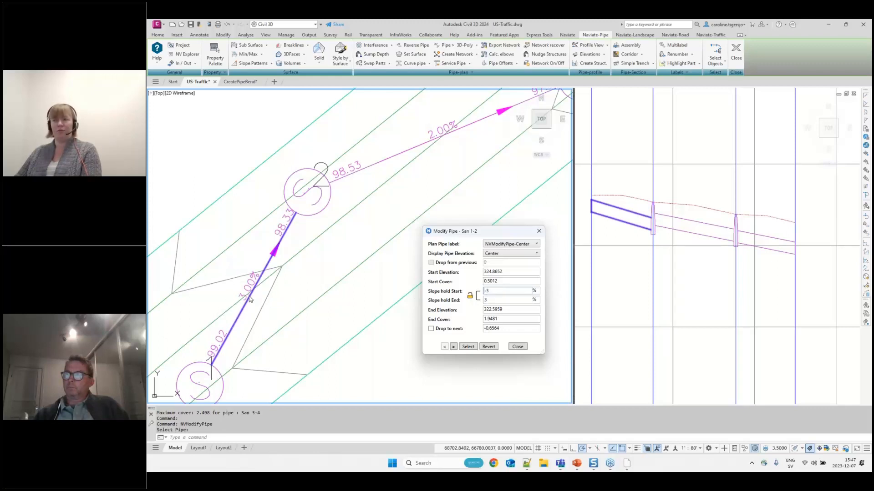
- Set the end elevation of the pipe between structures 1 and 2 to 323
{"action": "double_click", "coordinate": [513, 311]}
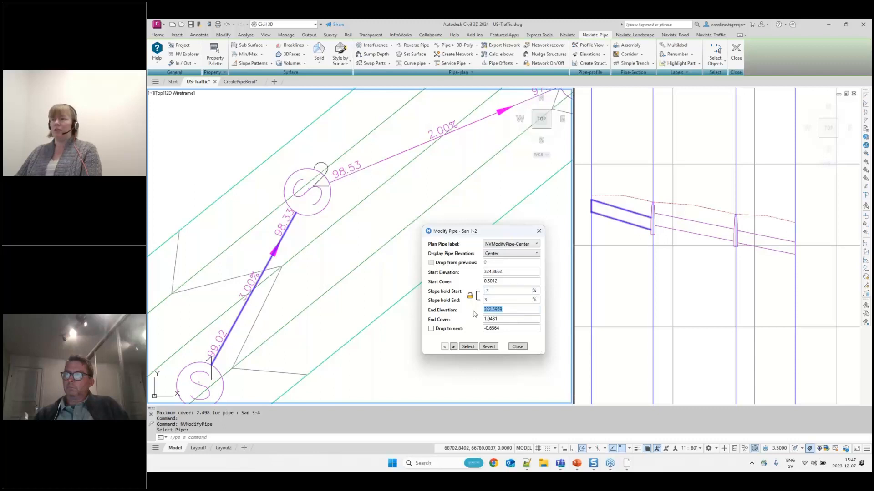
{"action": "type", "text": "32"}
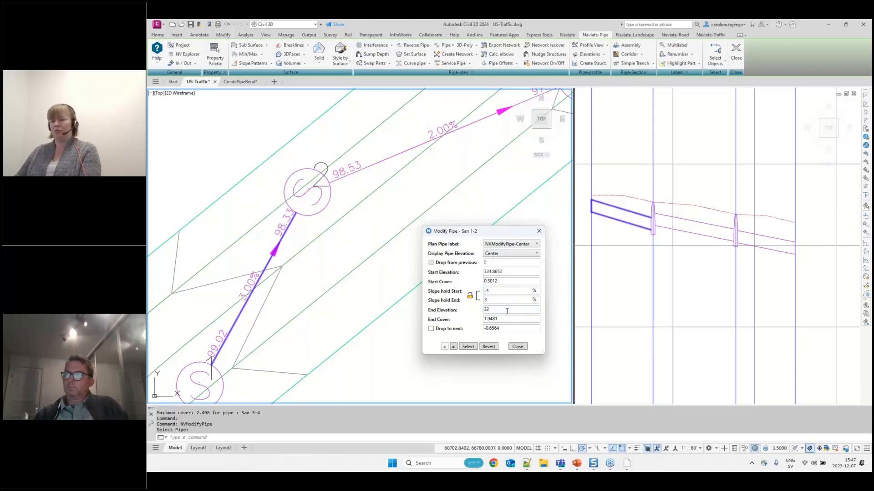
{"action": "type", "text": "3"}
{"action": "key", "text": "Return"}
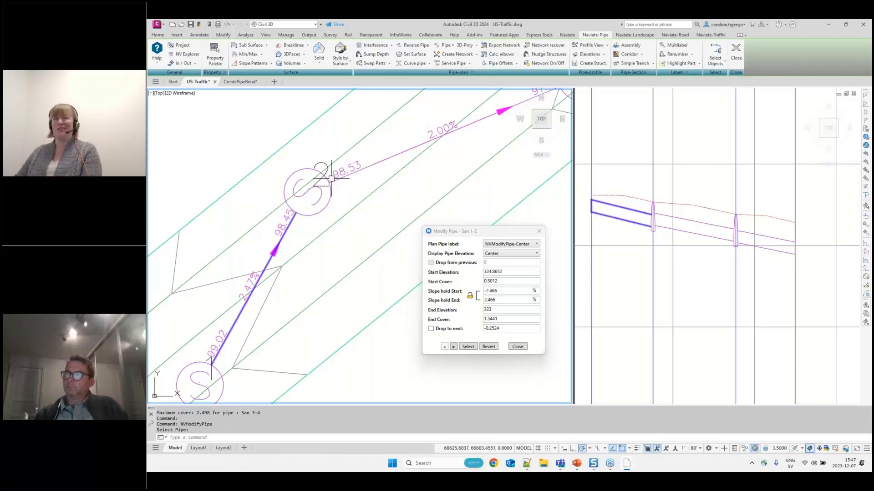
- Lock the pipe's slope and lower its start elevation by 5 with a subtraction in the elevation value
{"action": "double_click", "coordinate": [499, 273]}
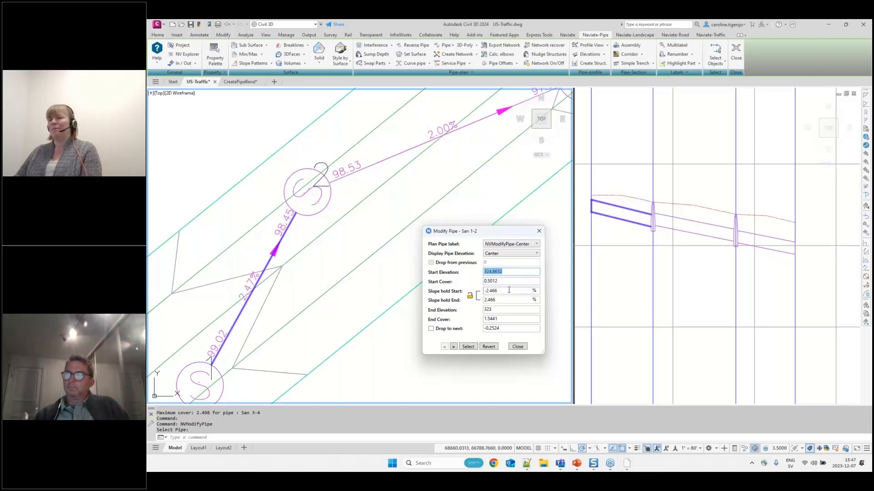
{"action": "left_click", "coordinate": [470, 296]}
{"action": "left_click", "coordinate": [504, 272]}
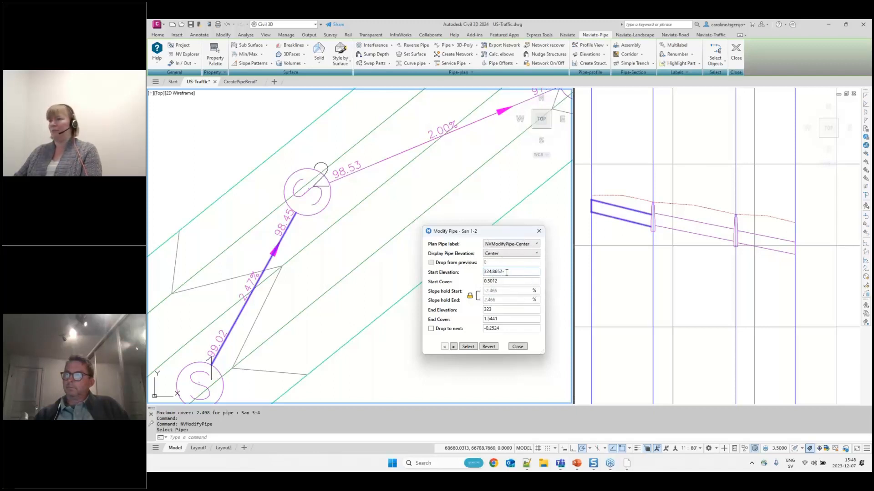
{"action": "type", "text": "5"}
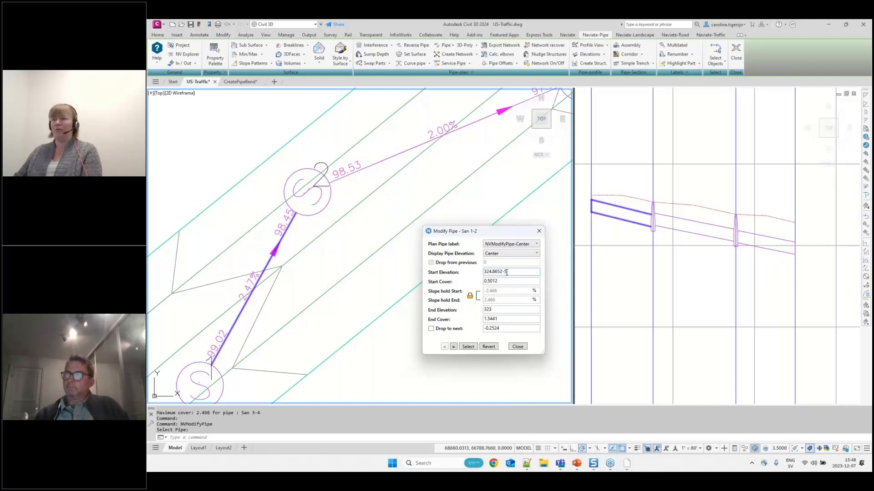
{"action": "key", "text": "Return"}
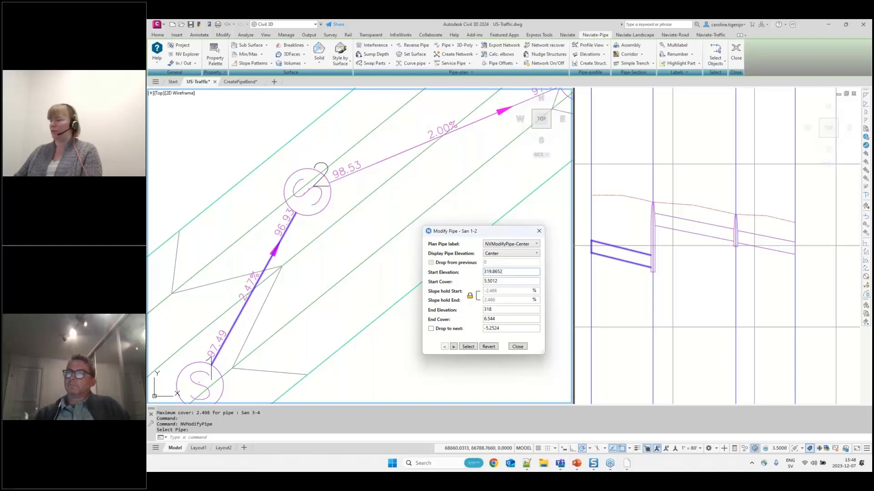
- Add 5 to the pipe's start elevation and enter a start cover of 1
{"action": "type", "text": "+5"}
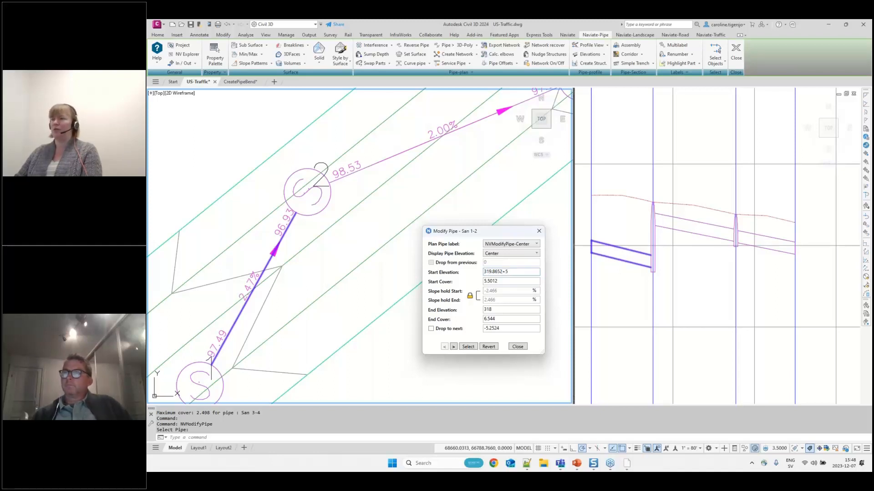
{"action": "key", "text": "Return"}
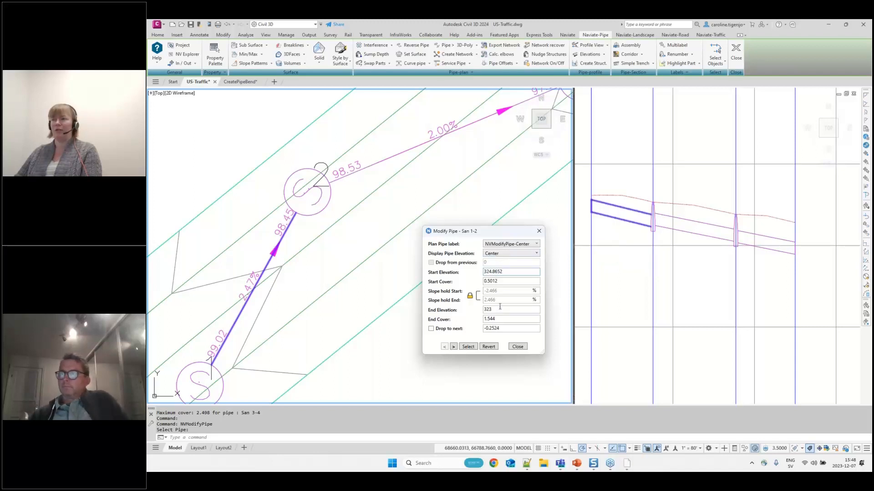
{"action": "left_click", "coordinate": [496, 281]}
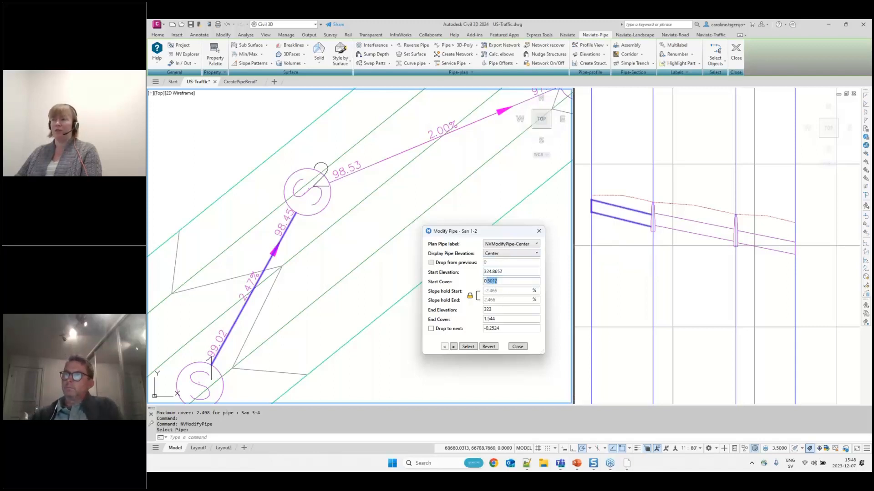
{"action": "type", "text": "1"}
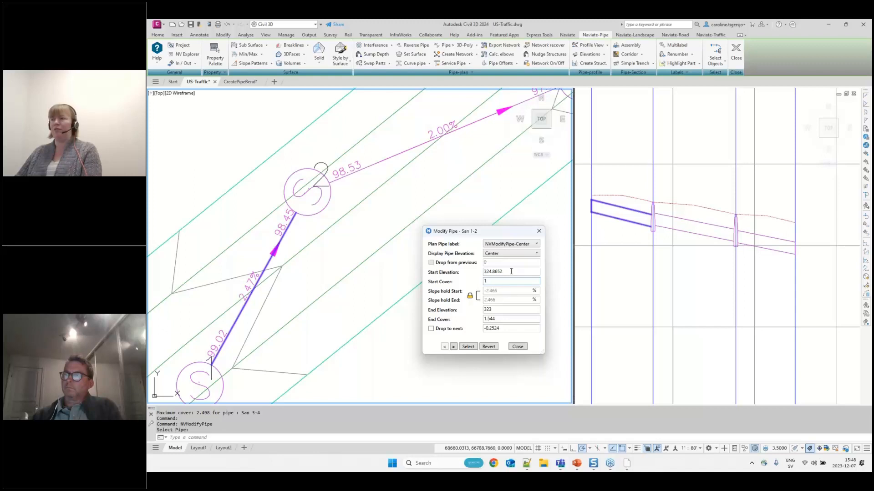
- Set the start elevation of the slope-locked pipe between structures 1 and 2 to 323
{"action": "left_click", "coordinate": [510, 271]}
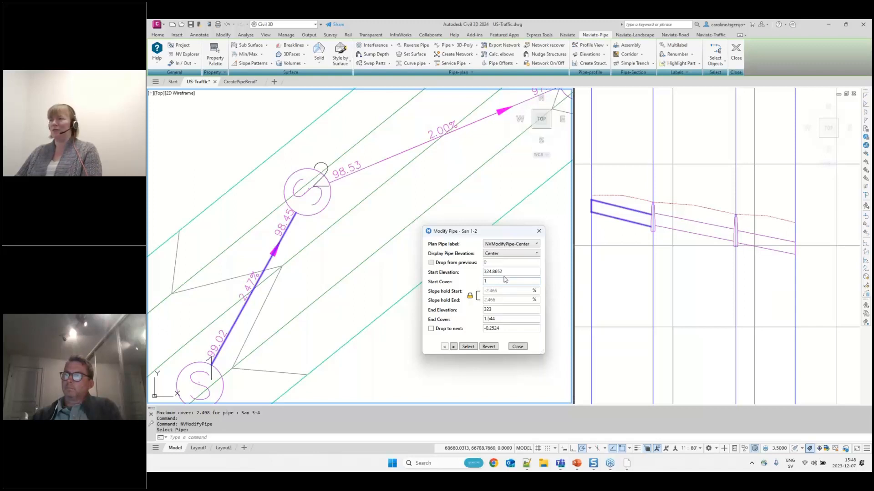
{"action": "left_click_drag", "start_coordinate": [509, 272], "coordinate": [474, 275]}
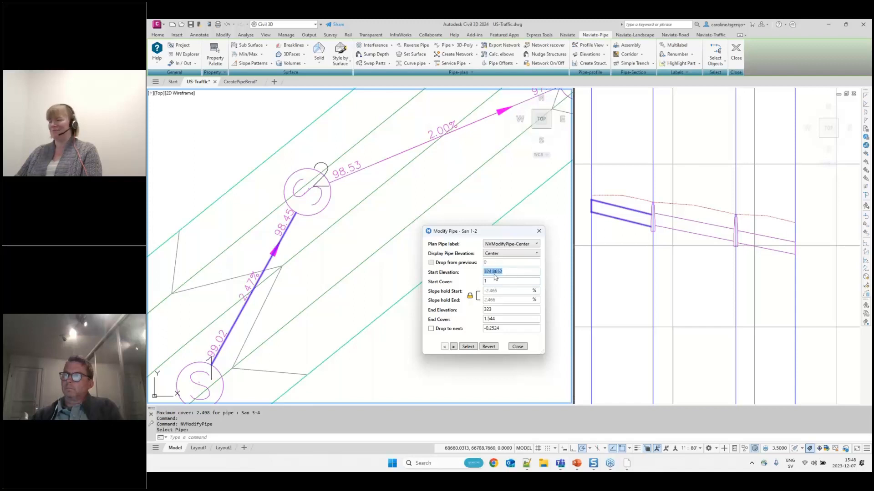
{"action": "type", "text": "323"}
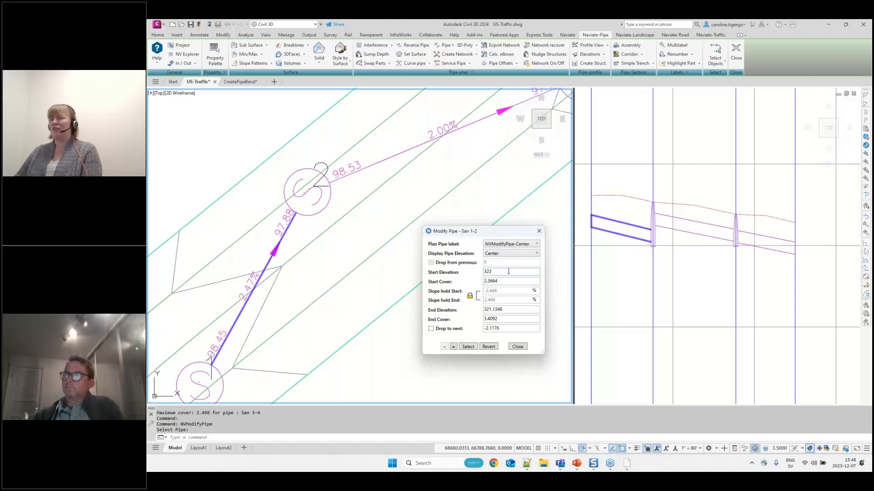
- Enable the drop to the next pipe, apply an unlocked start-held slope of -3%, and finish modifying the pipe
{"action": "left_click", "coordinate": [431, 329]}
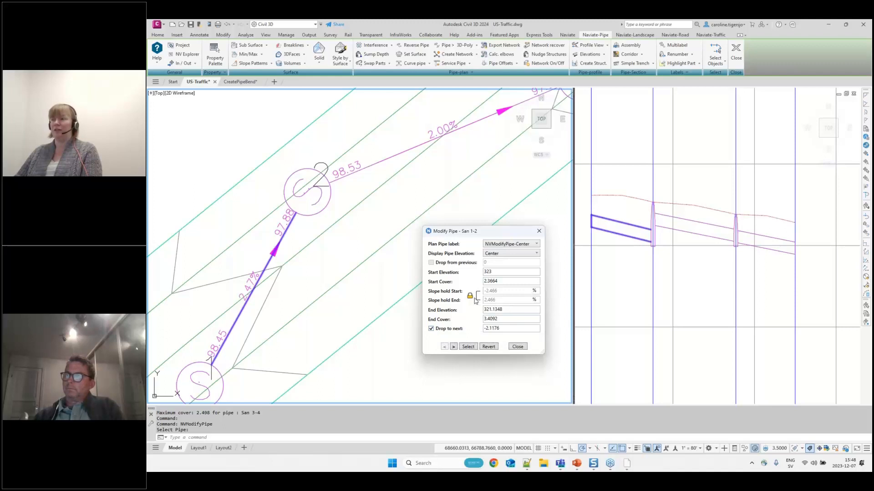
{"action": "left_click", "coordinate": [476, 298]}
{"action": "double_click", "coordinate": [490, 290]}
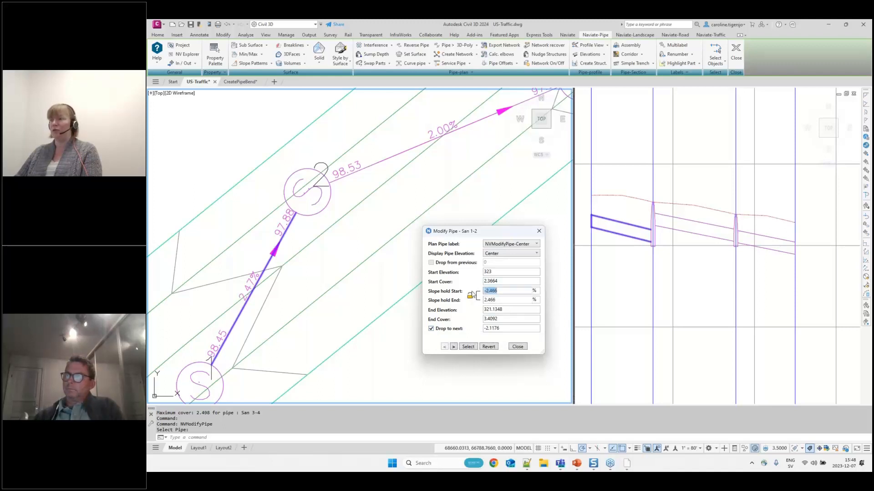
{"action": "type", "text": "-3"}
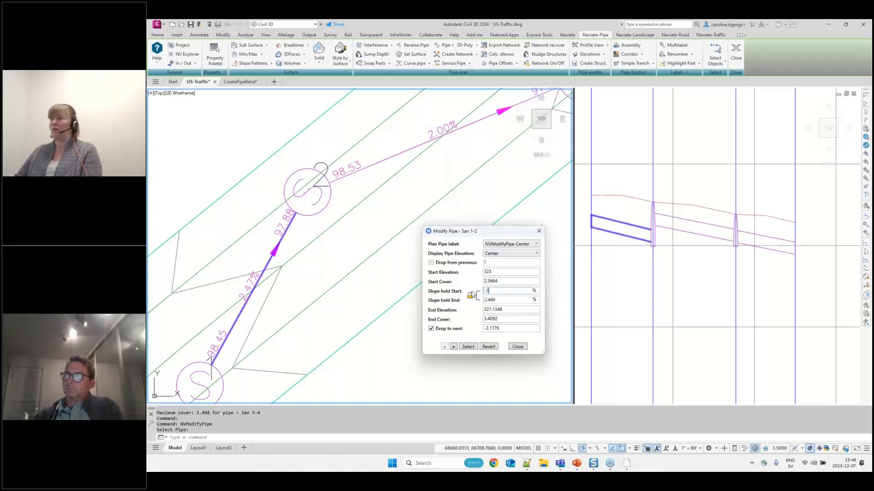
{"action": "key", "text": "Return"}
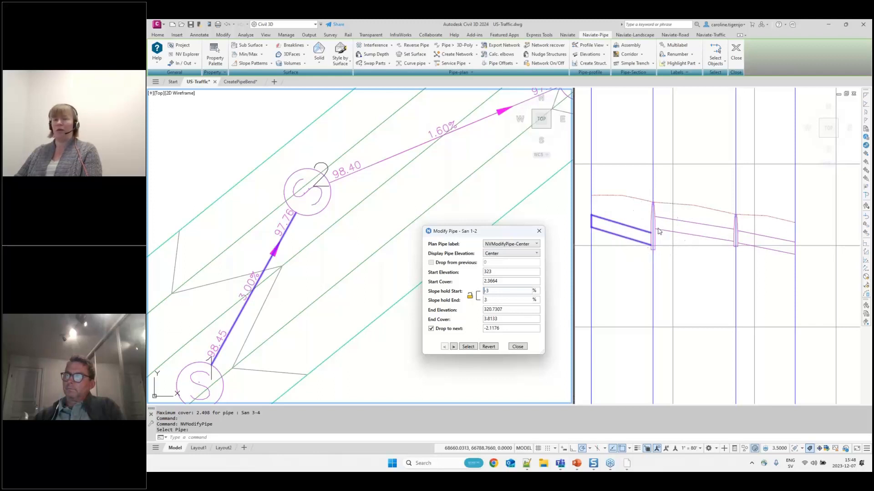
{"action": "key", "text": "ctrl"}
{"action": "key", "text": "ctrl"}
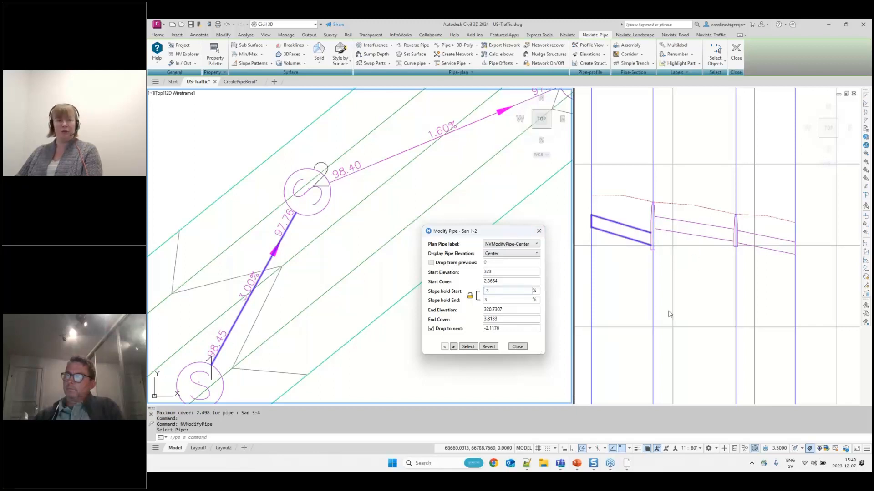
{"action": "left_click", "coordinate": [517, 347]}
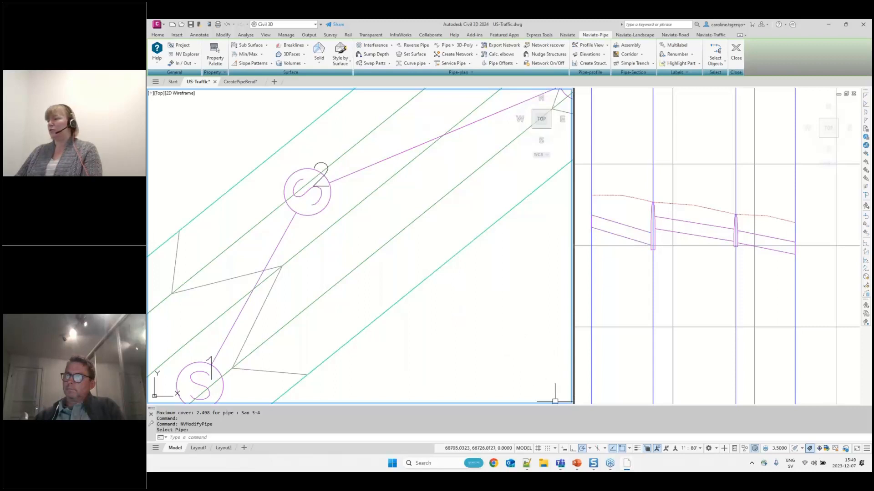
- Switch to the PowerPoint webinar presentation and start the slide show from the Landscape slide
{"action": "left_click", "coordinate": [577, 467]}
{"action": "left_click", "coordinate": [232, 376]}
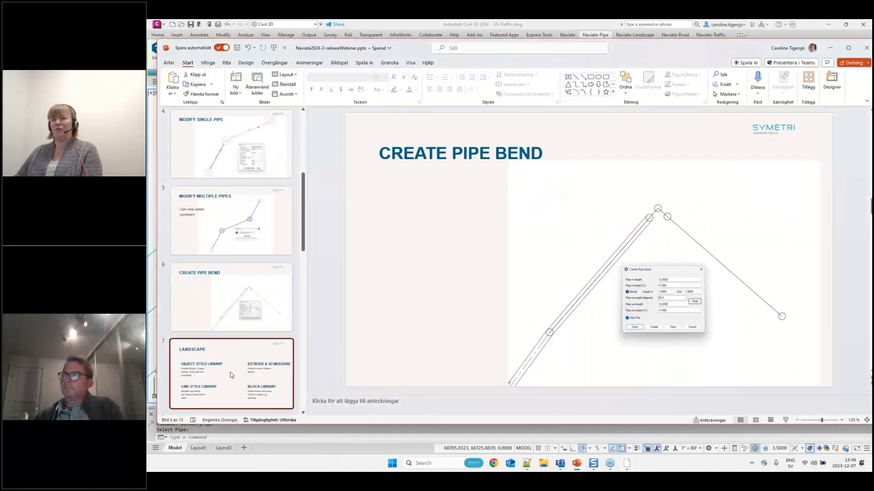
{"action": "scroll", "coordinate": [243, 355], "scroll_direction": "down", "scroll_amount": 5}
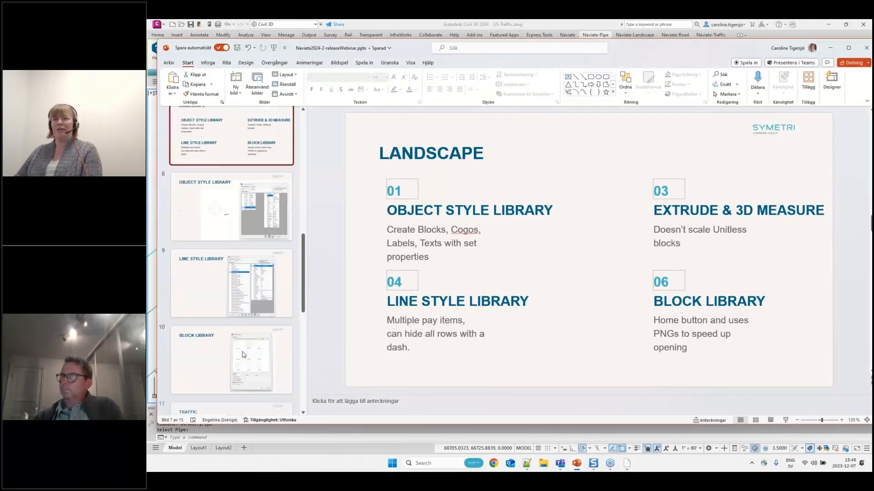
{"action": "scroll", "coordinate": [239, 364], "scroll_direction": "down", "scroll_amount": 2}
{"action": "scroll", "coordinate": [230, 296], "scroll_direction": "up", "scroll_amount": 6}
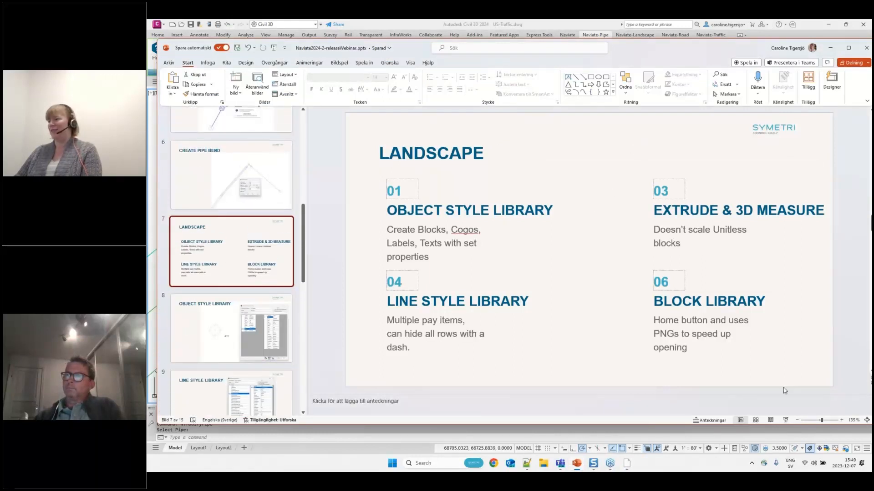
{"action": "left_click", "coordinate": [785, 422]}
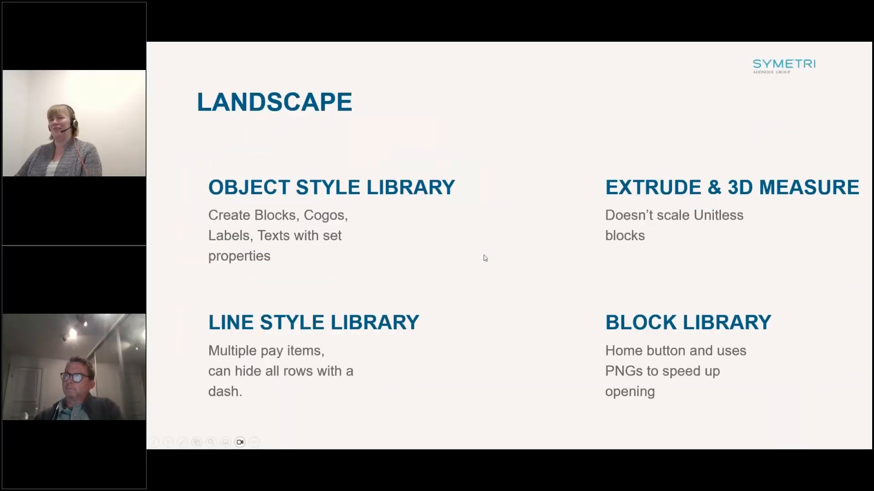
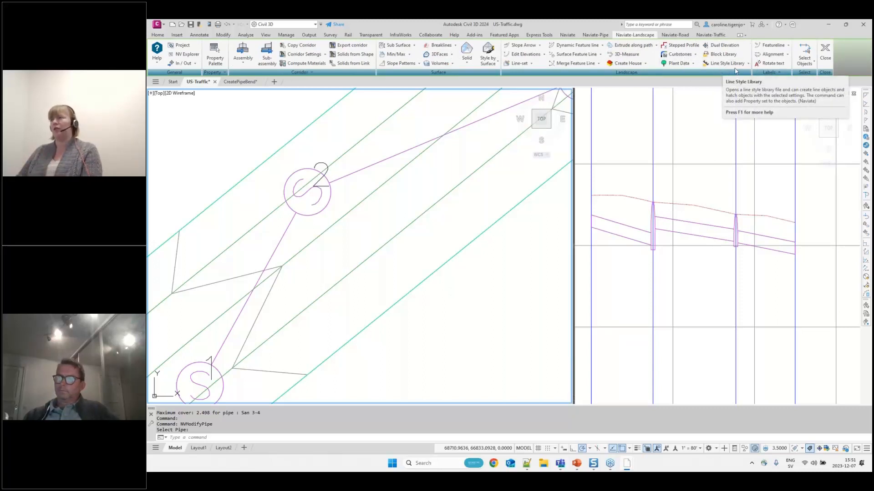
- Open the Naviate Landscape Object Style Library in the US-Traffic drawing
{"action": "left_click", "coordinate": [749, 65]}
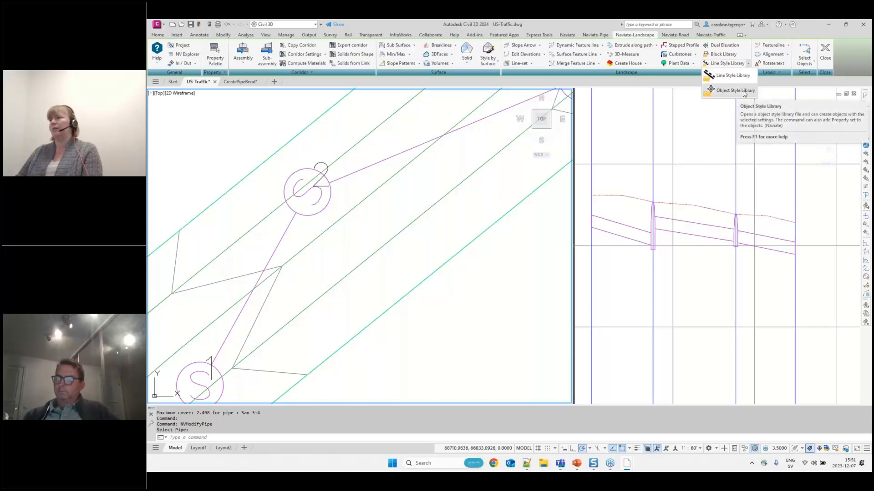
{"action": "left_click", "coordinate": [734, 90]}
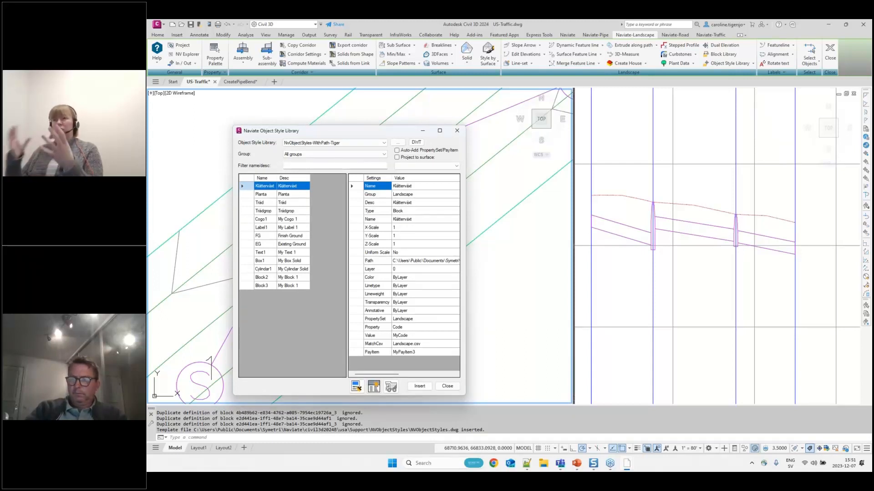
- Load the USA Objects library in the Object Style Library and move the dialog clear of the pipe structures
{"action": "left_click", "coordinate": [348, 144]}
{"action": "left_click", "coordinate": [319, 179]}
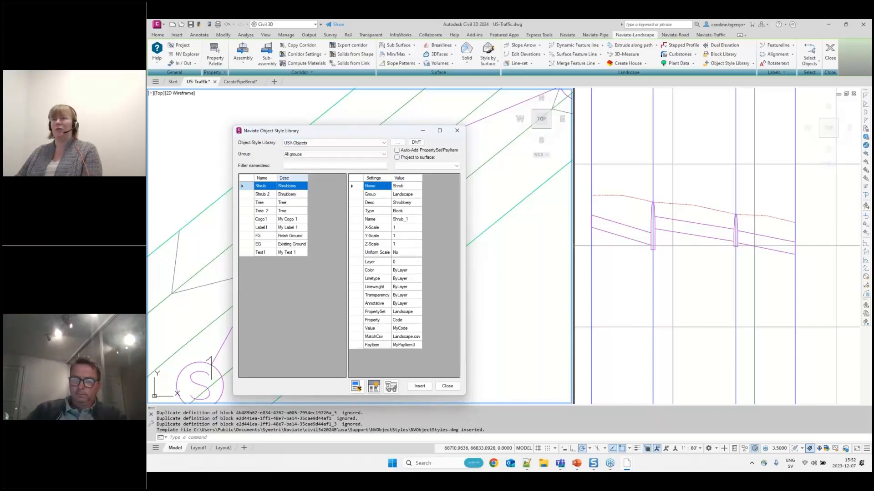
{"action": "left_click_drag", "start_coordinate": [354, 131], "coordinate": [398, 99]}
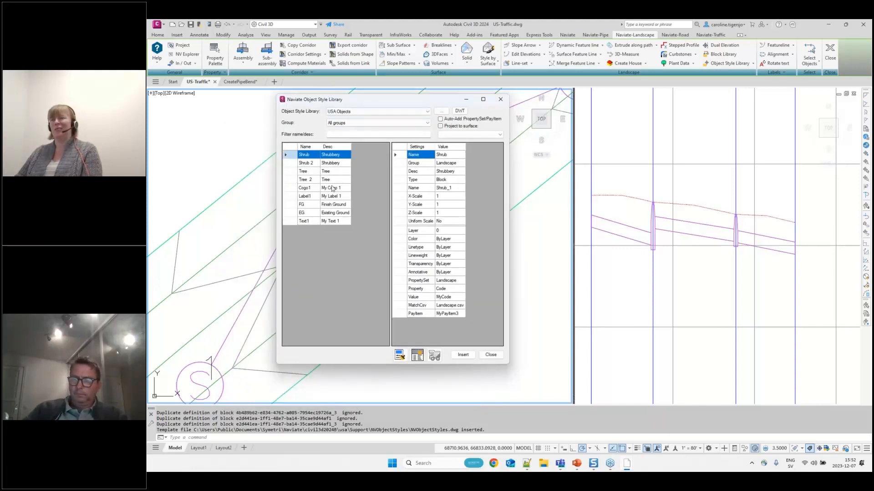
- Insert one Shrub 2 block from the library into the plan beside structure 2 and end the placement
{"action": "left_click", "coordinate": [309, 164]}
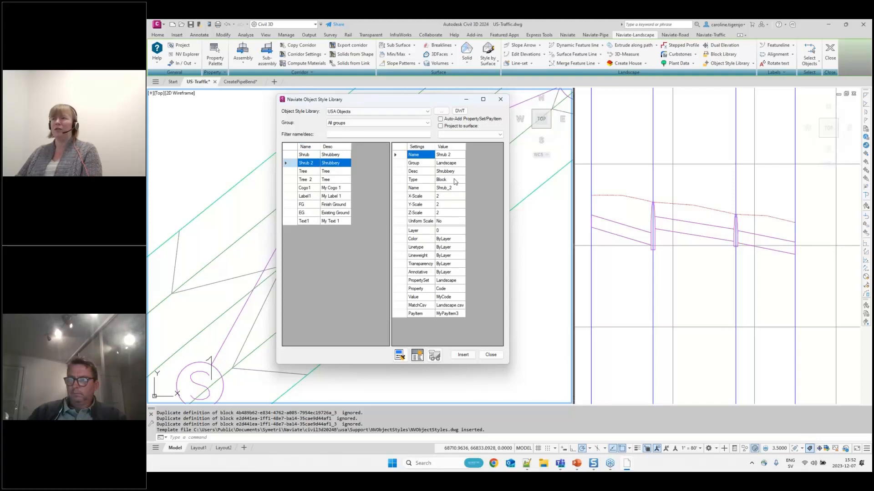
{"action": "key", "text": "ctrl"}
{"action": "key", "text": "ctrl"}
{"action": "key", "text": "ctrl"}
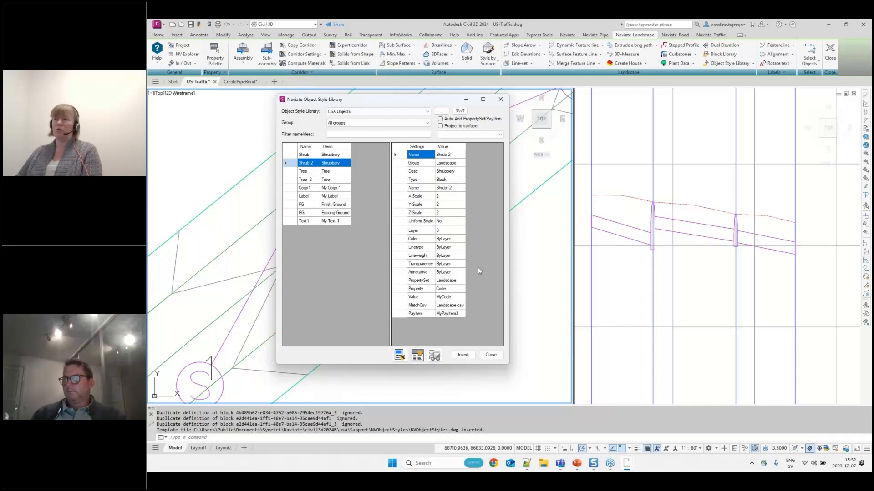
{"action": "left_click", "coordinate": [463, 356]}
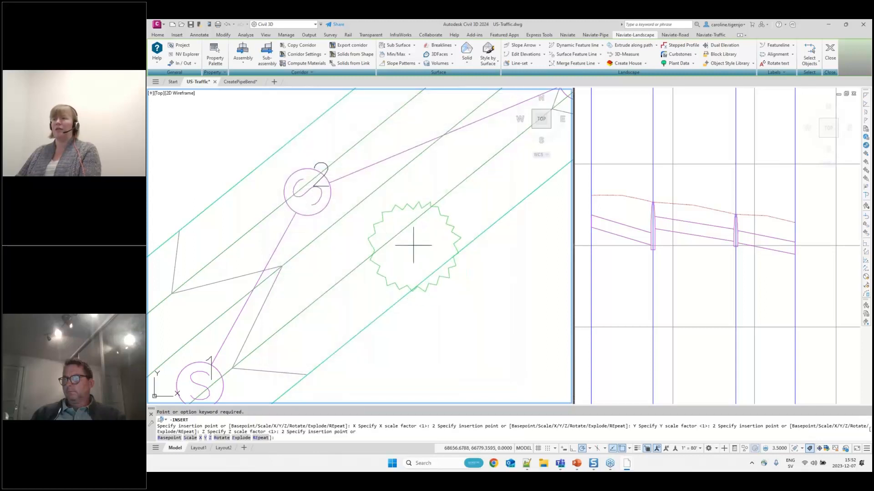
{"action": "left_click", "coordinate": [413, 246]}
{"action": "key", "text": "Return"}
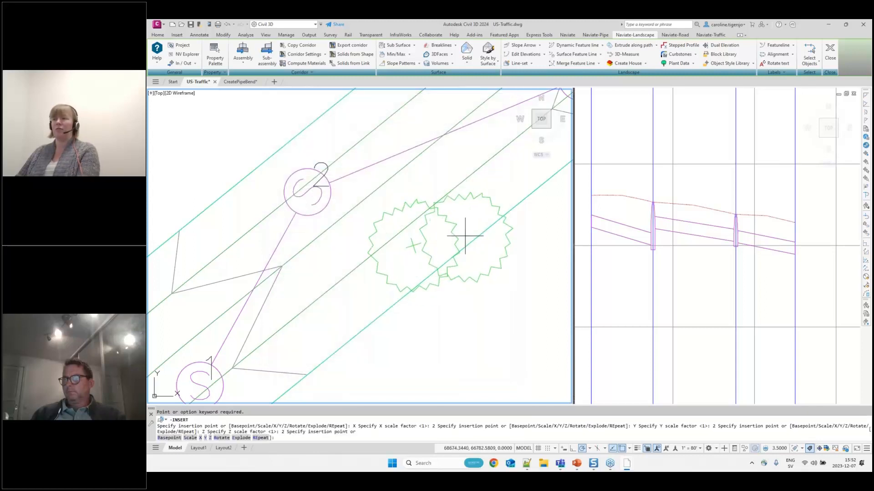
{"action": "key", "text": "Escape"}
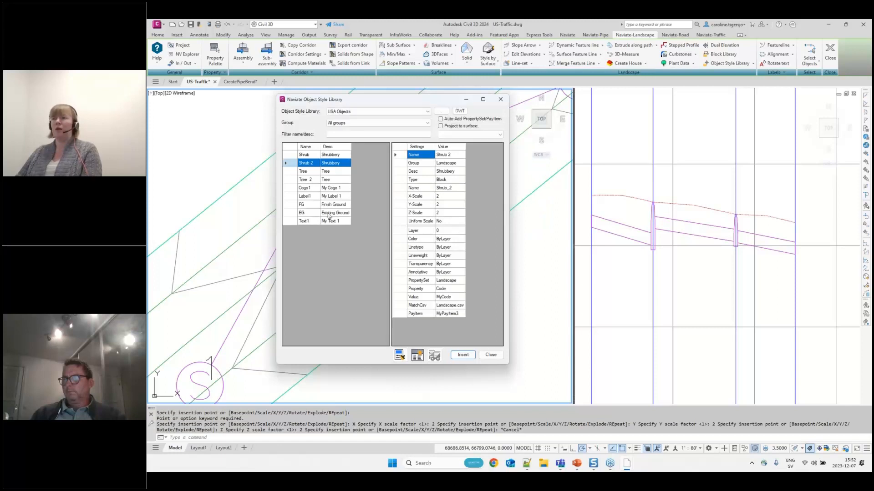
- Set the FG finish ground text contents to FG +45 and place the text once below the shrub, unrotated
{"action": "left_click", "coordinate": [311, 205]}
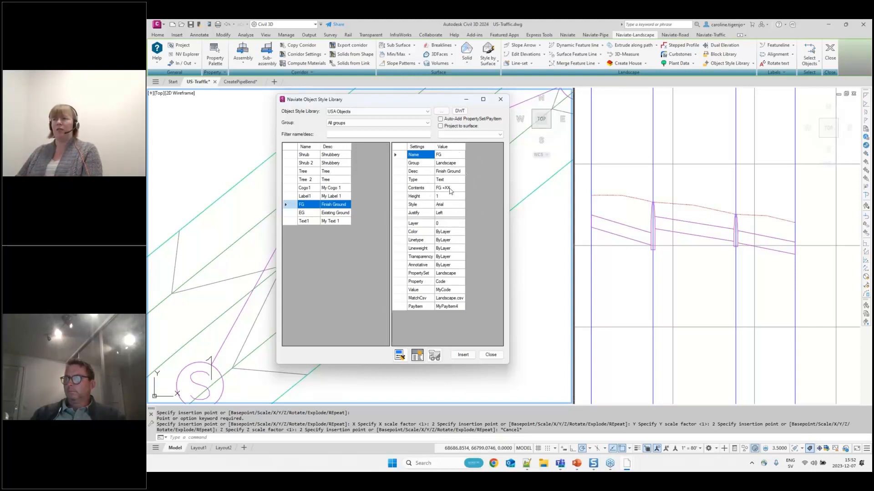
{"action": "double_click", "coordinate": [449, 188]}
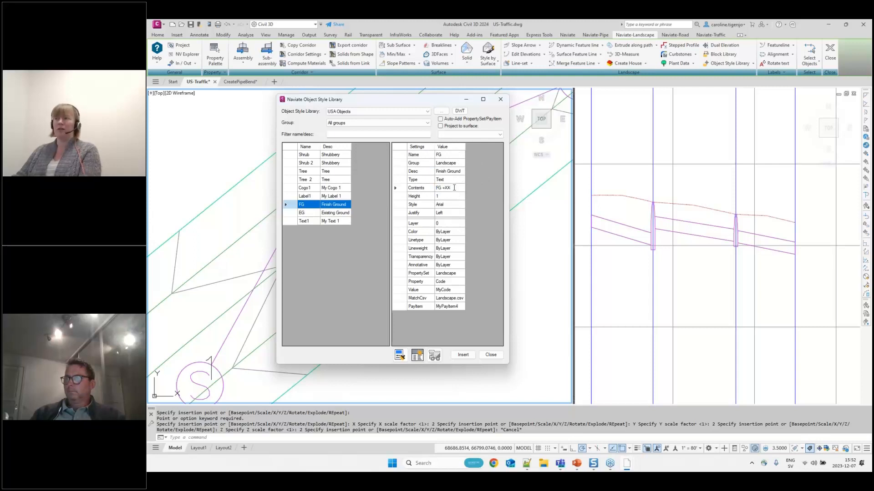
{"action": "type", "text": "45"}
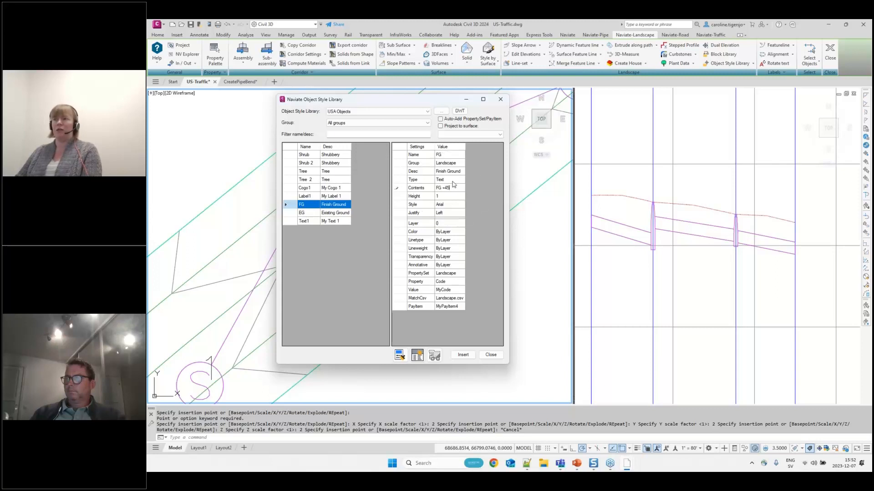
{"action": "left_click", "coordinate": [464, 355]}
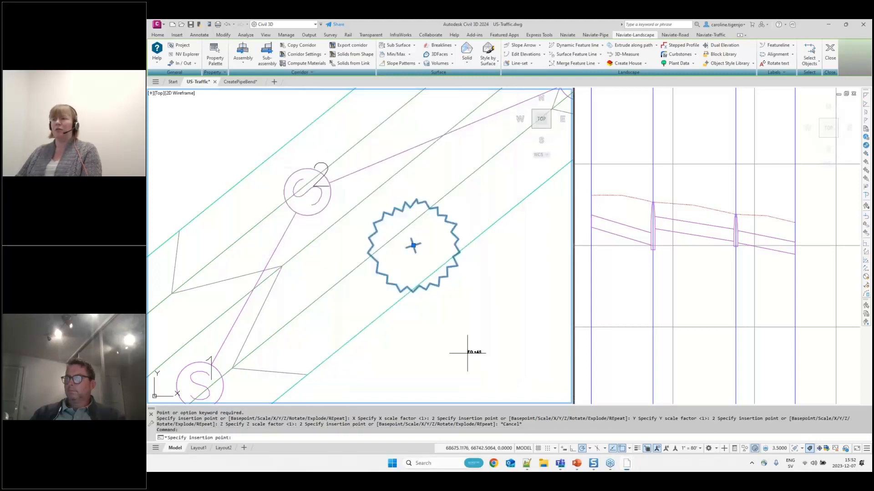
{"action": "scroll", "coordinate": [349, 303], "scroll_direction": "up", "scroll_amount": 5}
{"action": "left_click", "coordinate": [349, 302]}
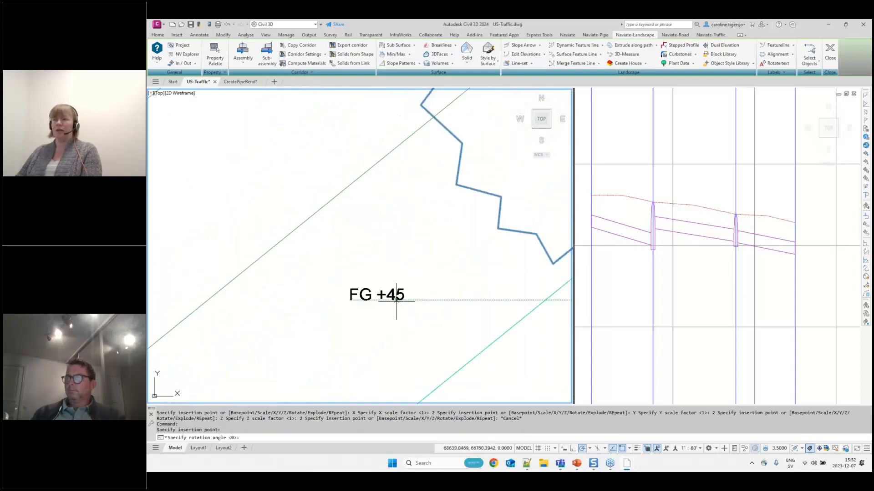
{"action": "left_click", "coordinate": [416, 299]}
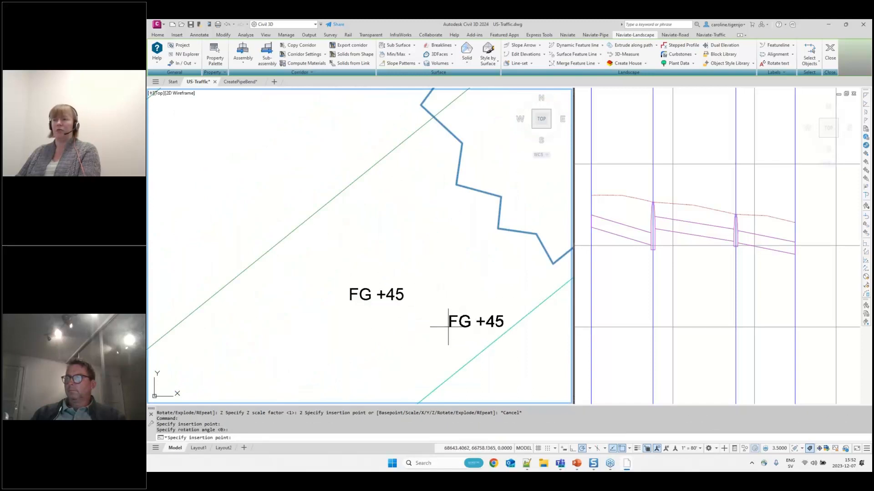
{"action": "key", "text": "Escape"}
- Examine the settings of the Label1 and FG object styles in the library
{"action": "left_click", "coordinate": [311, 197]}
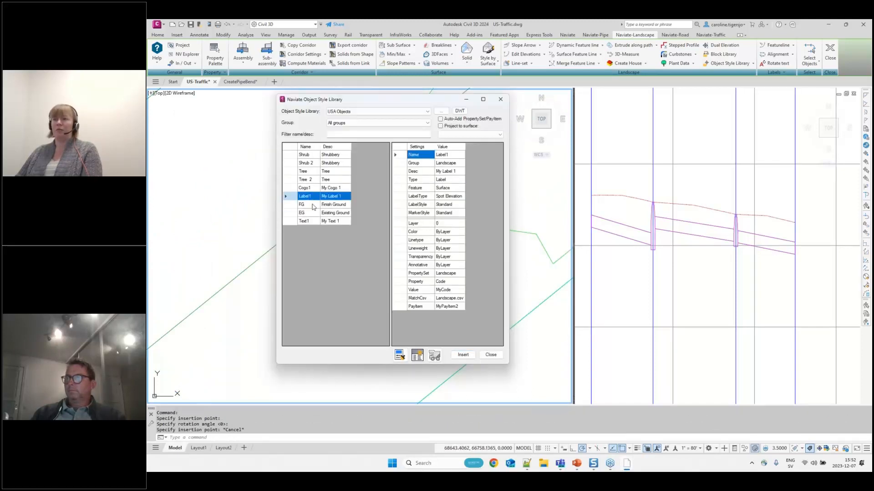
{"action": "left_click", "coordinate": [311, 204]}
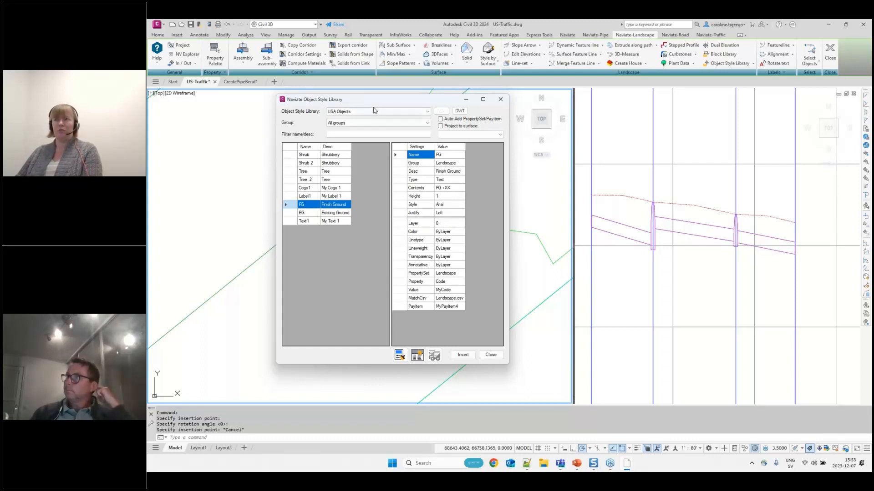
{"action": "left_click_drag", "start_coordinate": [373, 103], "coordinate": [403, 106]}
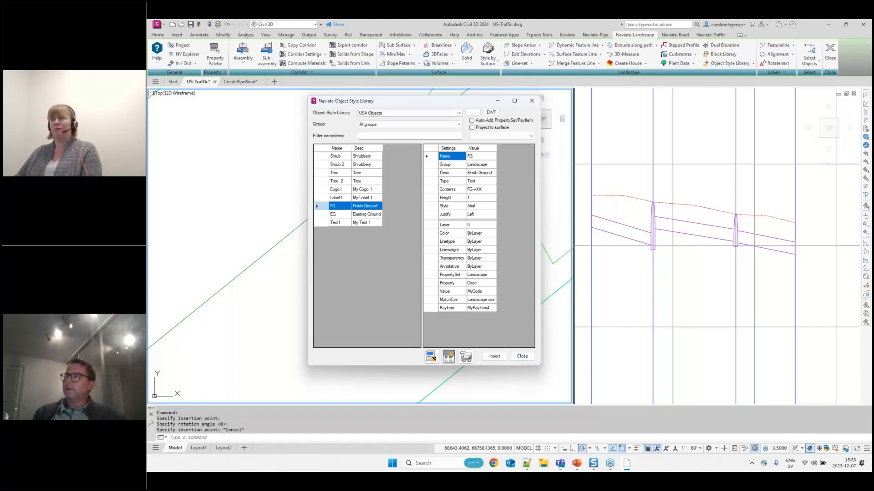
{"action": "left_click_drag", "start_coordinate": [407, 103], "coordinate": [326, 105]}
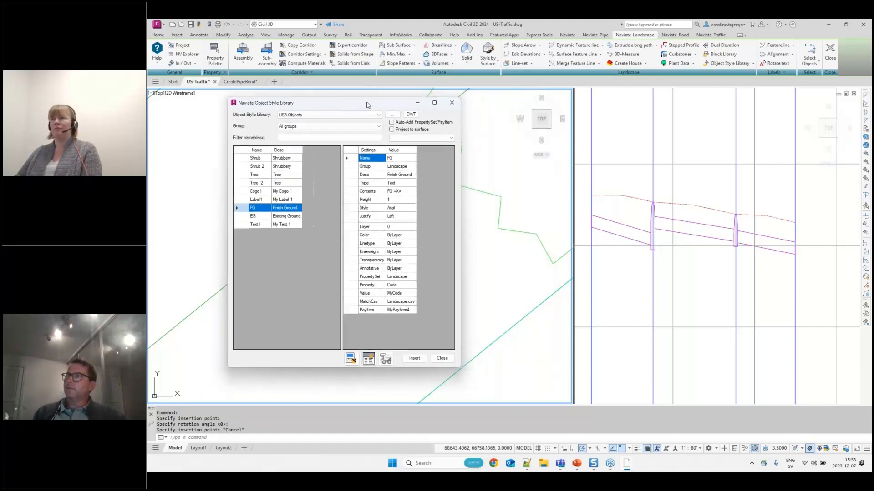
- Open the Line Style Library next to the object library and load the Generic Pay Items line styles
{"action": "left_click", "coordinate": [752, 64]}
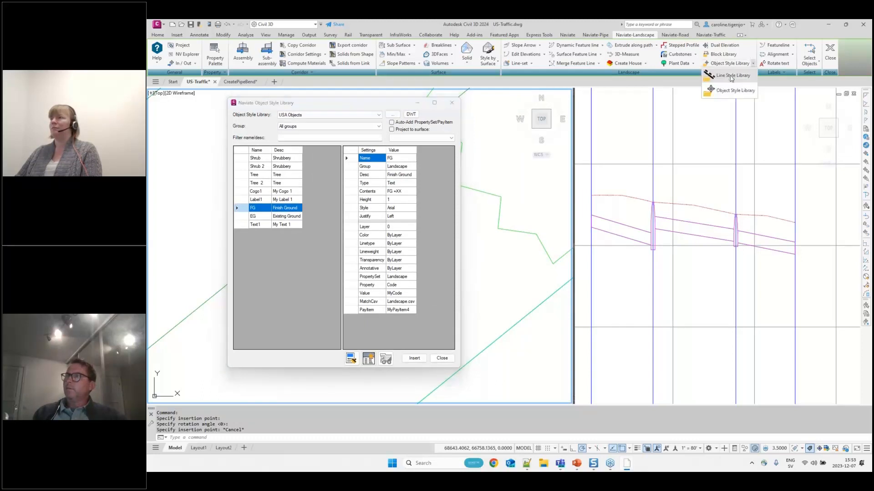
{"action": "left_click", "coordinate": [728, 91]}
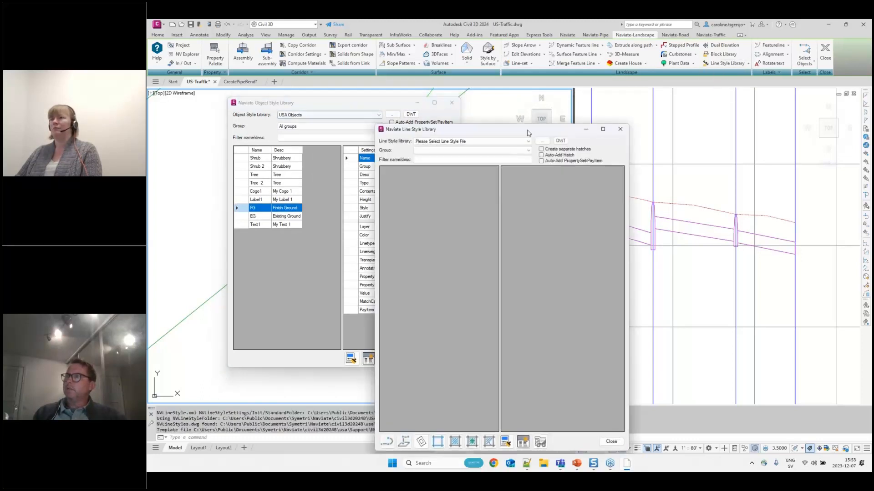
{"action": "left_click", "coordinate": [590, 108]}
{"action": "left_click", "coordinate": [591, 120]}
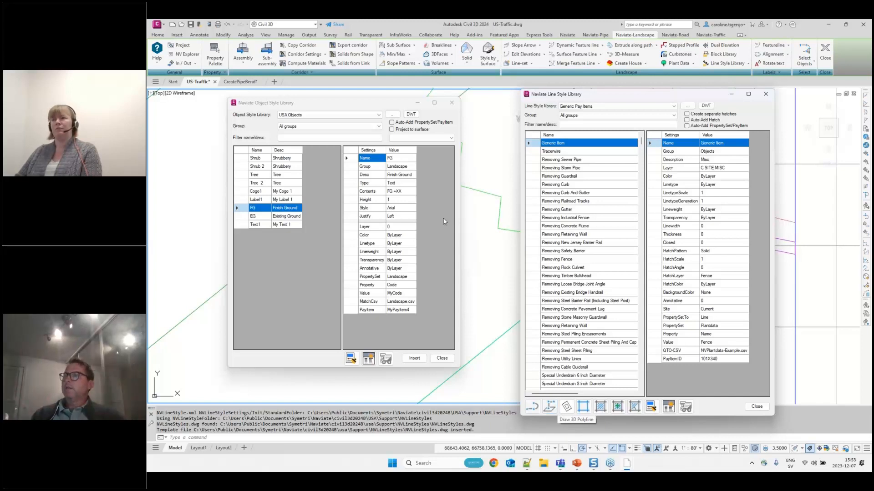
- Check the Cogo1 object style settings and close both style libraries
{"action": "left_click", "coordinate": [266, 191]}
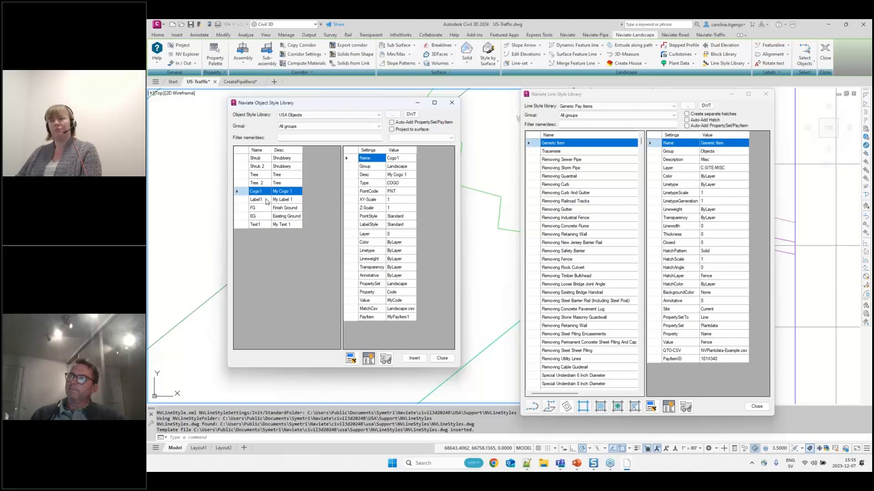
{"action": "left_click", "coordinate": [441, 359]}
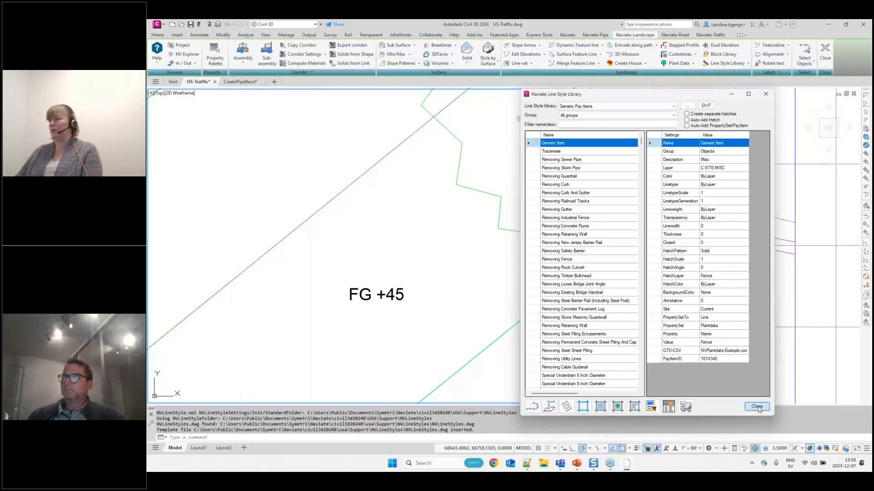
{"action": "left_click", "coordinate": [757, 407]}
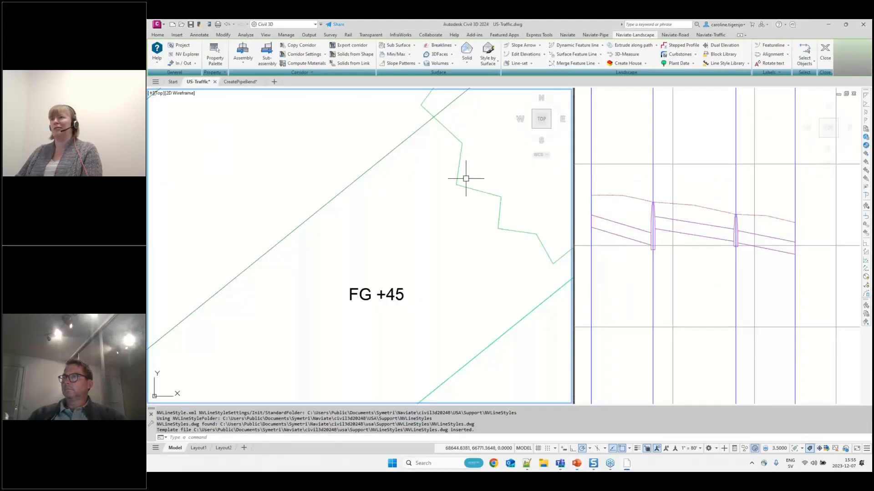
- Bring up the Naviate Traffic tools and show the R3-5L gantry section in one viewport and its plan location in the other
{"action": "scroll", "coordinate": [413, 223], "scroll_direction": "down", "scroll_amount": 6}
{"action": "middle_click_drag", "start_coordinate": [437, 189], "coordinate": [441, 211]}
{"action": "scroll", "coordinate": [387, 273], "scroll_direction": "down", "scroll_amount": 6}
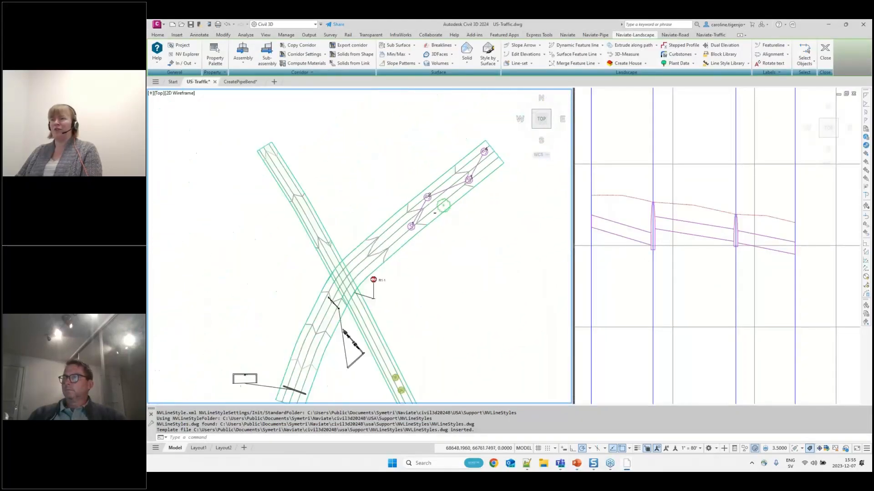
{"action": "scroll", "coordinate": [412, 255], "scroll_direction": "up", "scroll_amount": 6}
{"action": "middle_click_drag", "start_coordinate": [413, 255], "coordinate": [346, 272]}
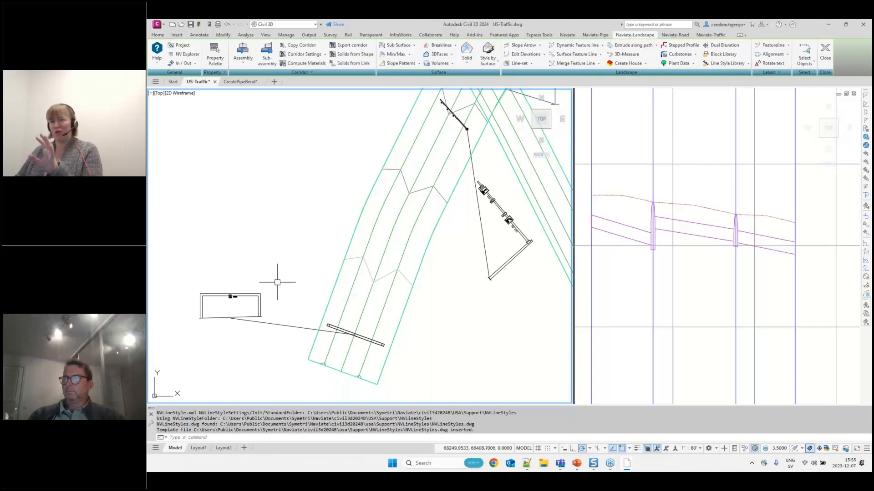
{"action": "mouse_move", "coordinate": [232, 295]}
{"action": "middle_mouse_down"}
{"action": "mouse_move", "coordinate": [333, 281]}
{"action": "mouse_move", "coordinate": [359, 292]}
{"action": "middle_mouse_up"}
{"action": "scroll", "coordinate": [321, 300], "scroll_direction": "up", "scroll_amount": 5}
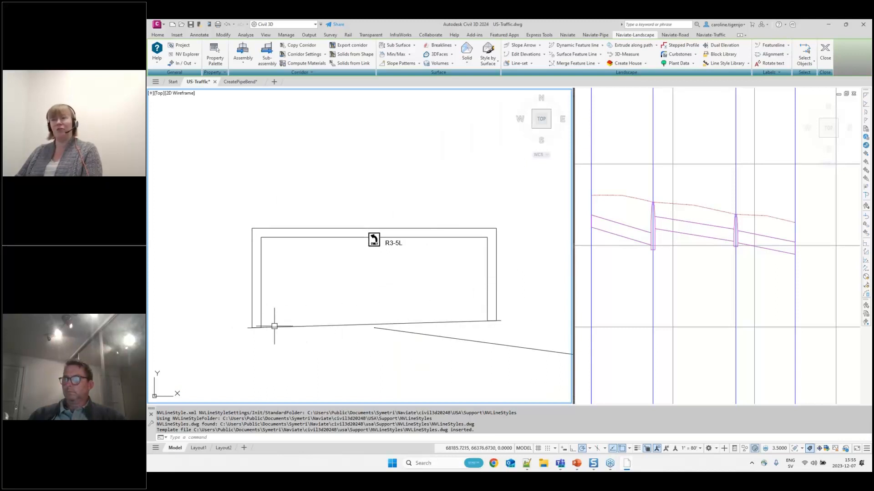
{"action": "left_click", "coordinate": [710, 35]}
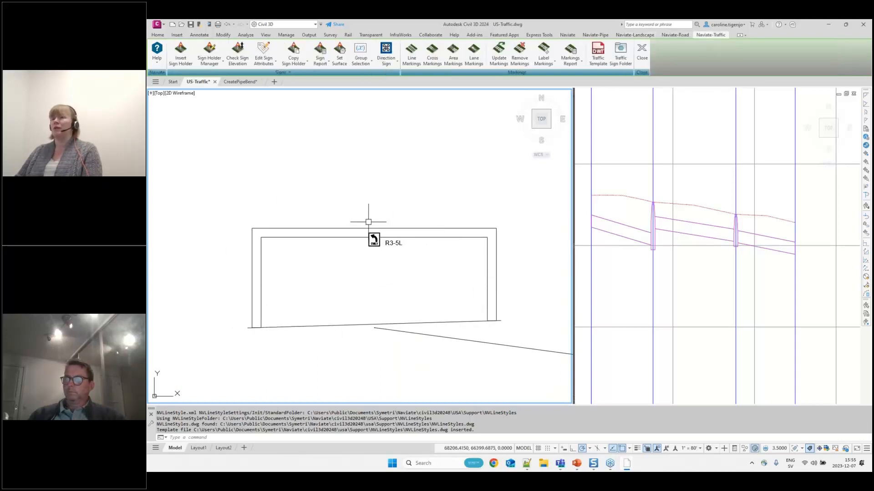
{"action": "middle_click_drag", "start_coordinate": [366, 243], "coordinate": [335, 244]}
{"action": "left_click", "coordinate": [682, 268]}
{"action": "scroll", "coordinate": [605, 273], "scroll_direction": "down", "scroll_amount": 6}
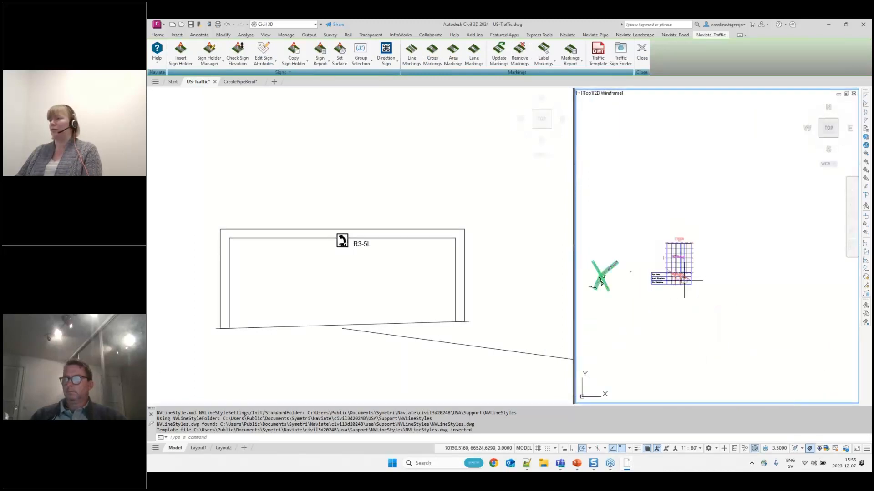
{"action": "scroll", "coordinate": [592, 281], "scroll_direction": "up", "scroll_amount": 8}
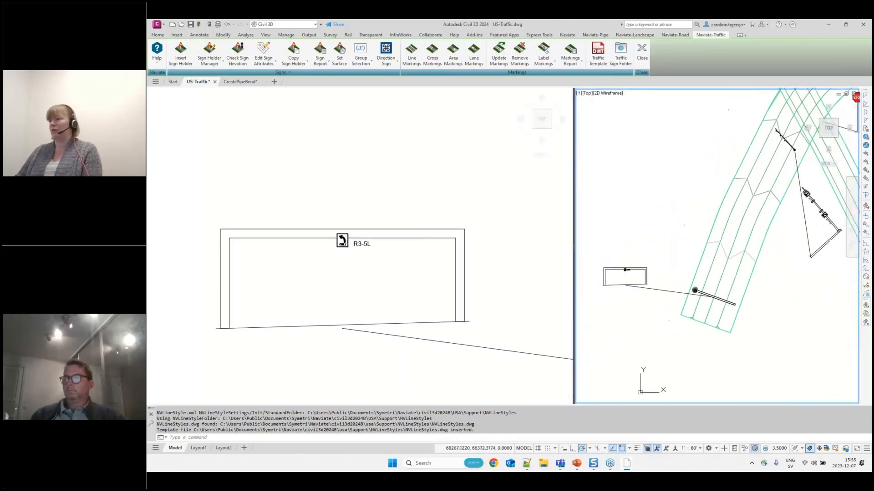
{"action": "middle_click_drag", "start_coordinate": [688, 286], "coordinate": [725, 287]}
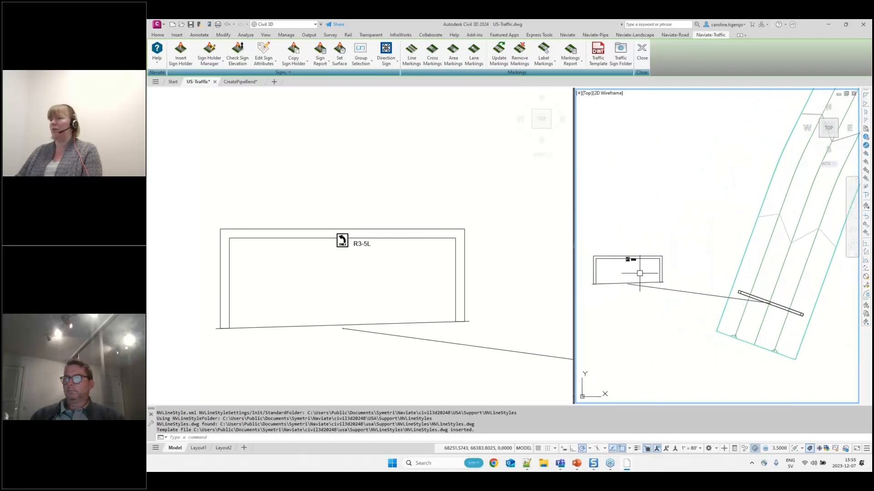
{"action": "left_click", "coordinate": [378, 254]}
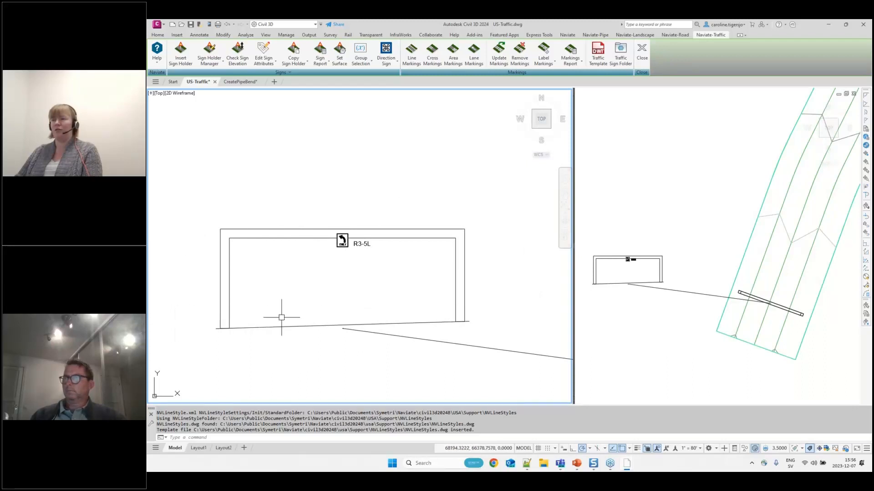
- Open the R3-5L gantry in the Sign Holder Manager and project it to the RoadTop surface
{"action": "left_click", "coordinate": [216, 52]}
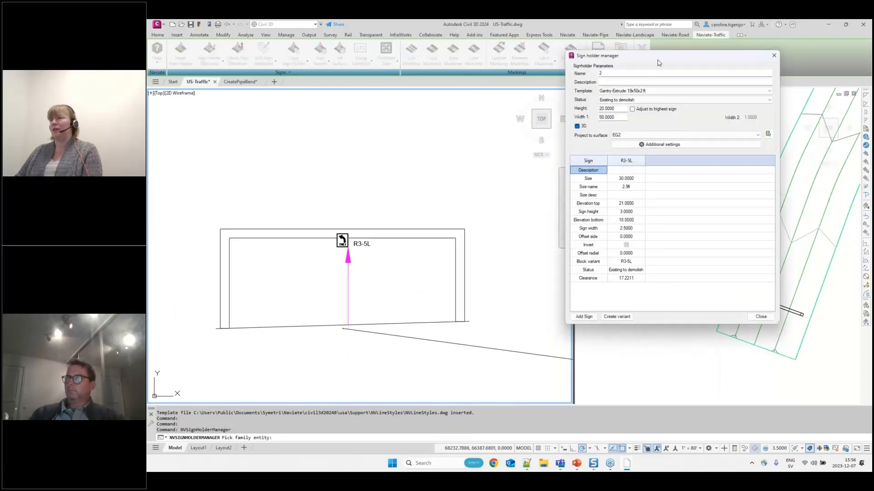
{"action": "left_click", "coordinate": [682, 136]}
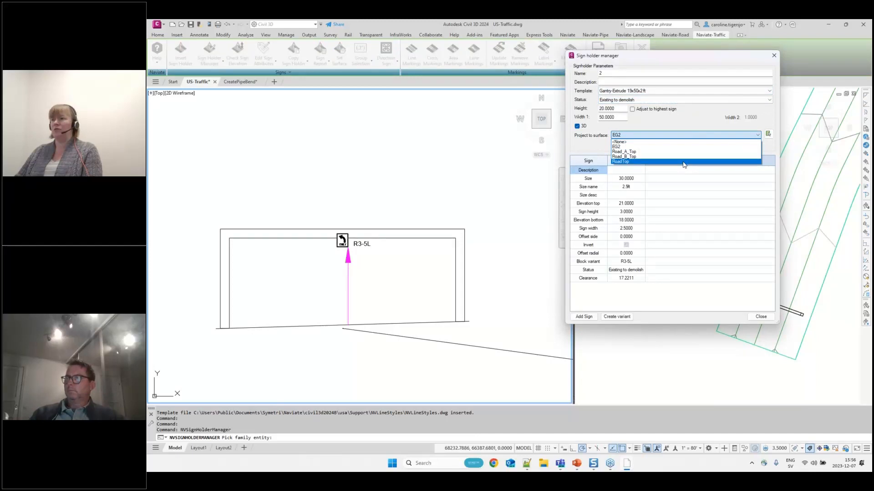
{"action": "left_click", "coordinate": [683, 162]}
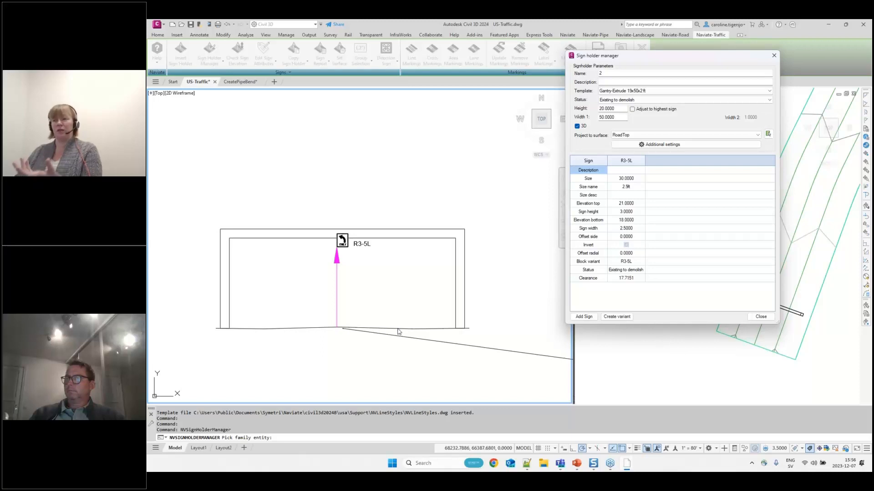
- Review the gantry's additional settings, including the section view's terrain option, without changing them, and close the Sign Holder Manager
{"action": "left_click", "coordinate": [698, 148]}
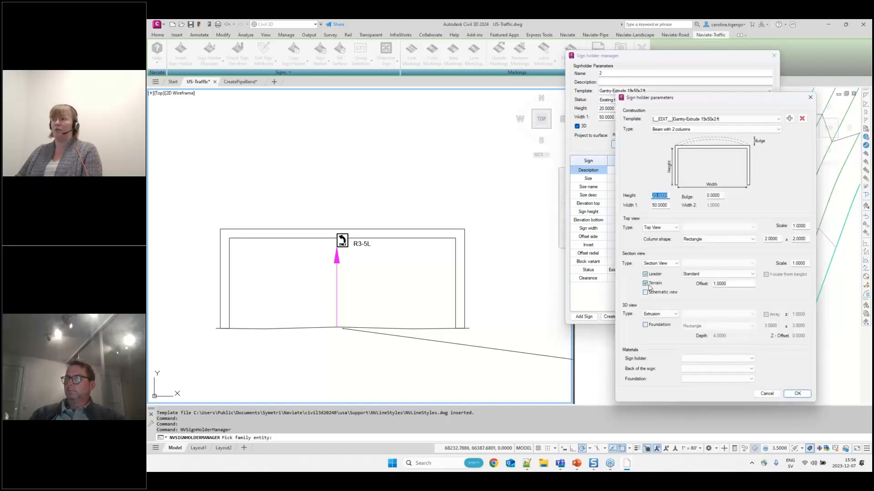
{"action": "key", "text": "ctrl"}
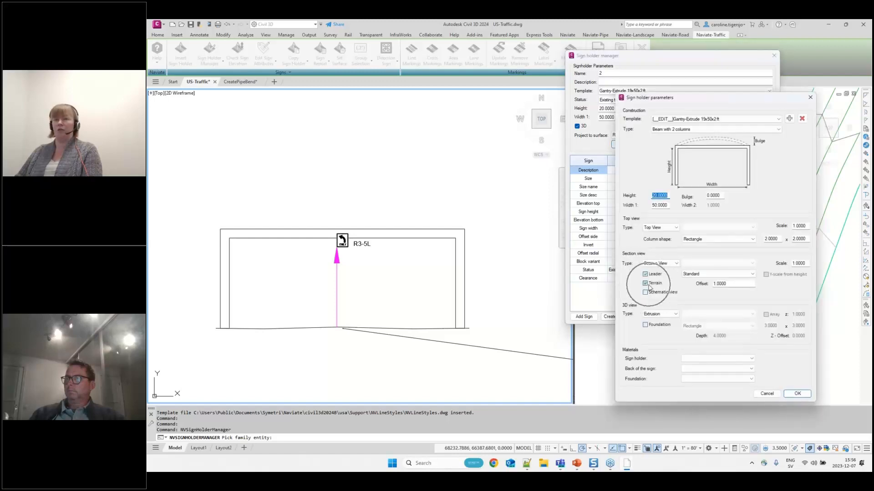
{"action": "left_click", "coordinate": [772, 395]}
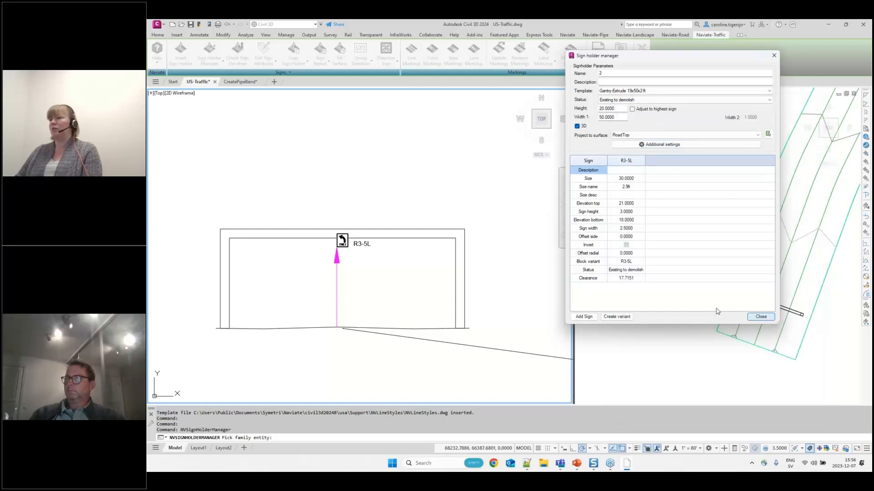
{"action": "left_click", "coordinate": [761, 319]}
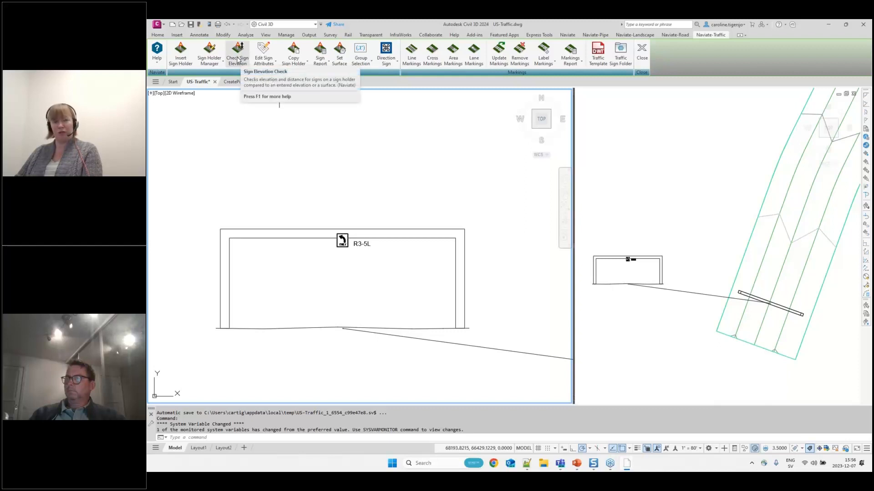
- Check the R3-5L sign's elevation against a reference point at the gantry column's base, using EG2 as the reference surface
{"action": "left_click", "coordinate": [237, 60]}
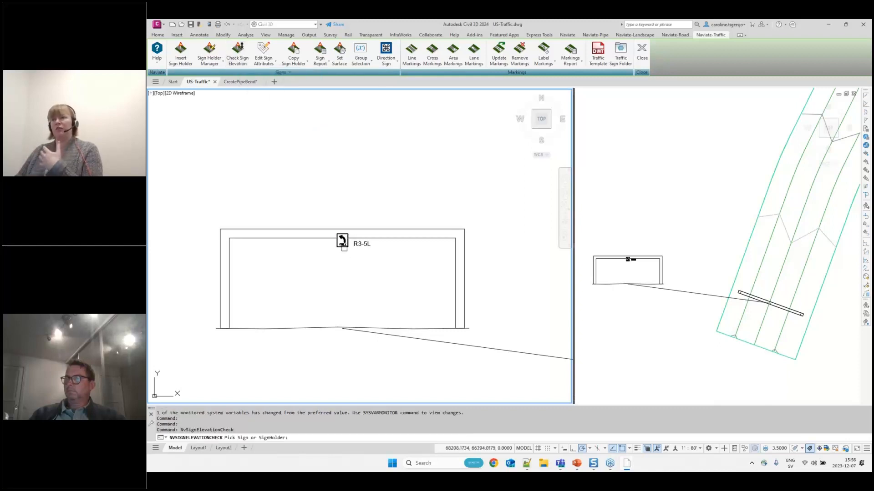
{"action": "left_click", "coordinate": [344, 248]}
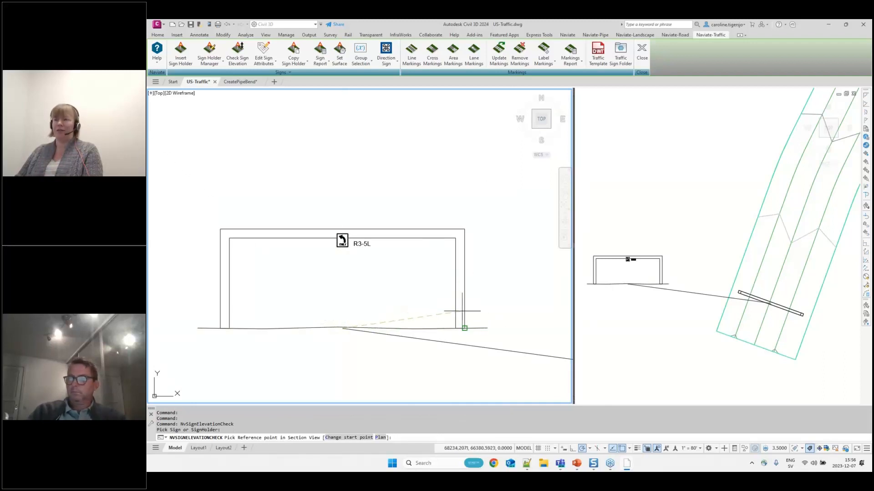
{"action": "left_click", "coordinate": [456, 328]}
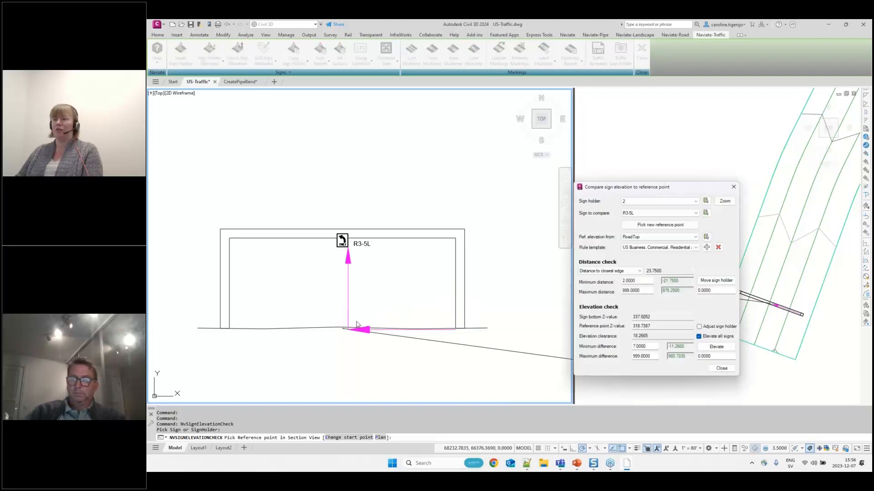
{"action": "left_click", "coordinate": [648, 238]}
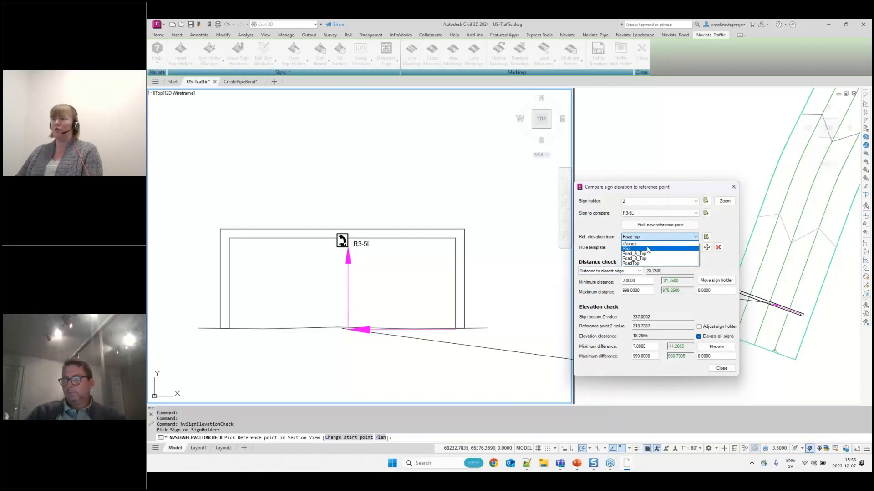
{"action": "left_click", "coordinate": [648, 249]}
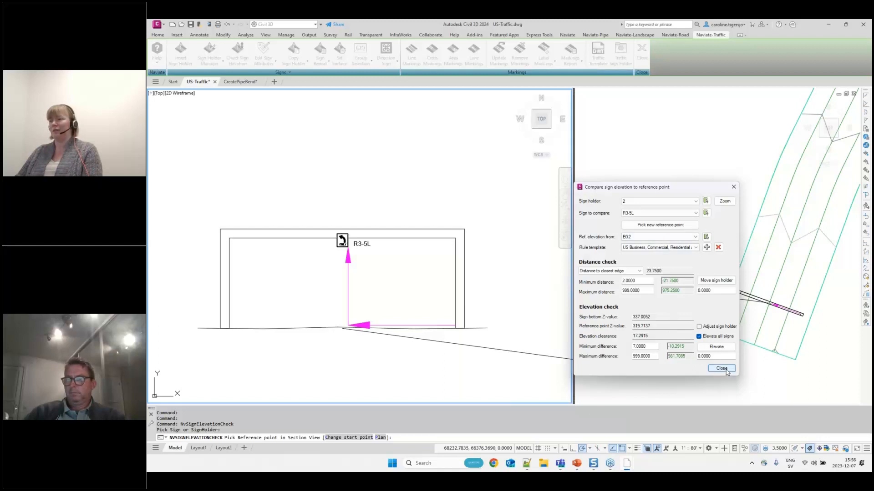
{"action": "key", "text": "Escape"}
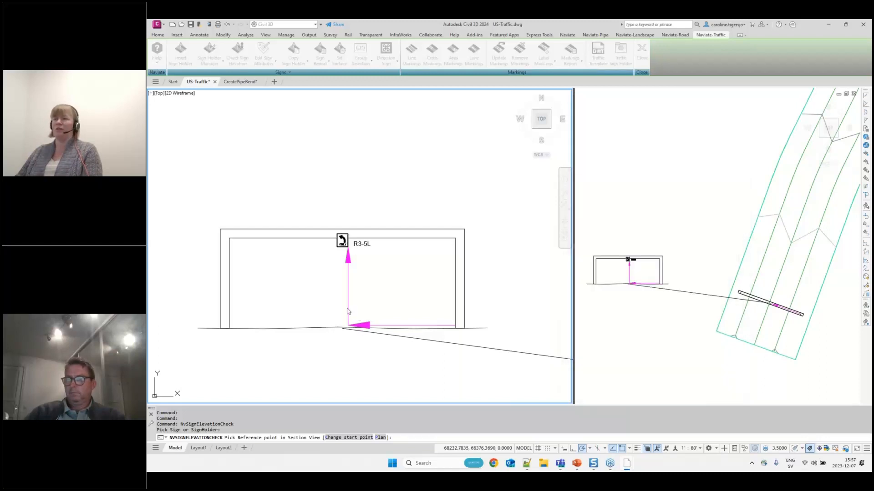
{"action": "middle_click_drag", "start_coordinate": [427, 303], "coordinate": [440, 288]}
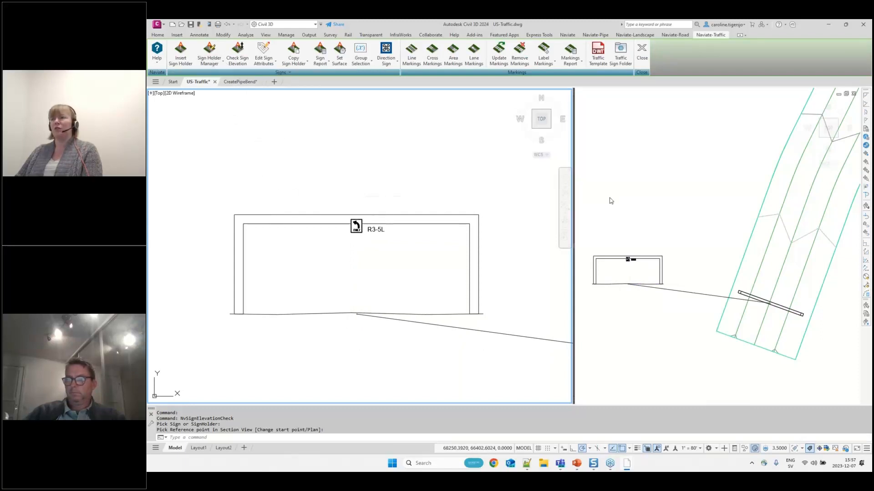
- Show the whole intersection in the plan viewport and open the multiple sign holder editor with all sign holders selected
{"action": "left_click", "coordinate": [624, 201]}
{"action": "scroll", "coordinate": [674, 186], "scroll_direction": "down", "scroll_amount": 3}
{"action": "middle_click_drag", "start_coordinate": [722, 176], "coordinate": [687, 246]}
{"action": "scroll", "coordinate": [686, 246], "scroll_direction": "down", "scroll_amount": 2}
{"action": "left_click", "coordinate": [293, 162]}
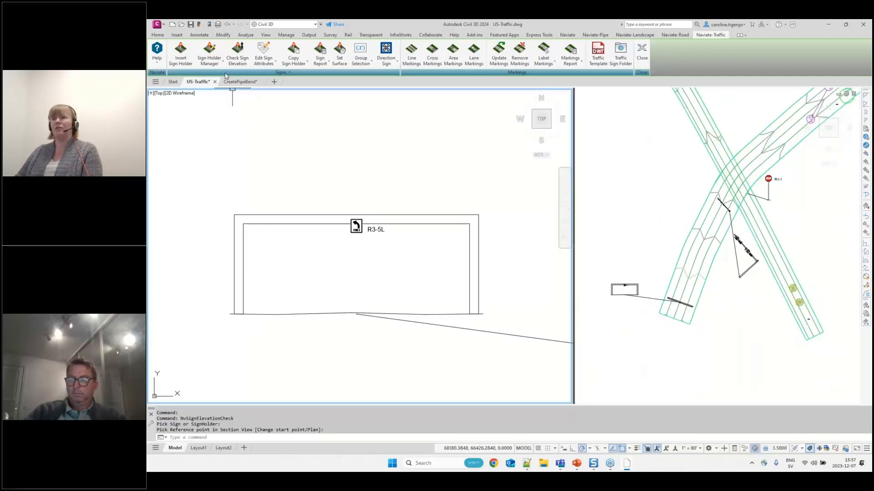
{"action": "left_click", "coordinate": [217, 63]}
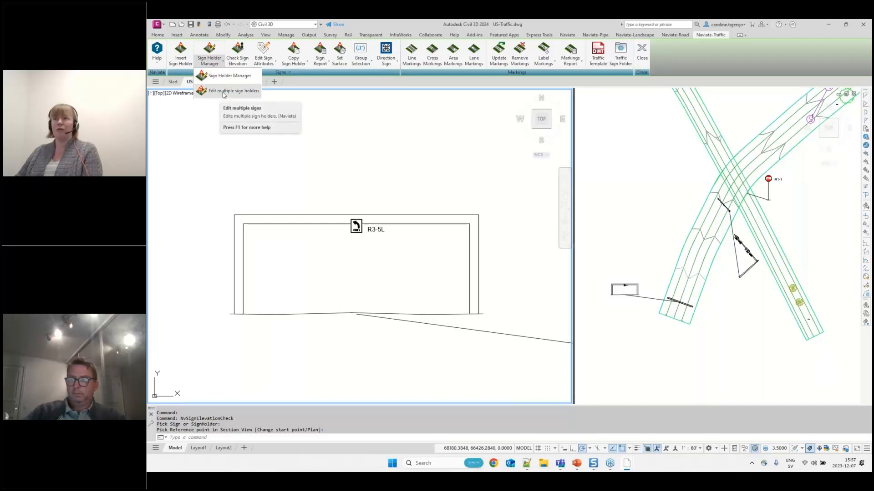
{"action": "left_click", "coordinate": [223, 92]}
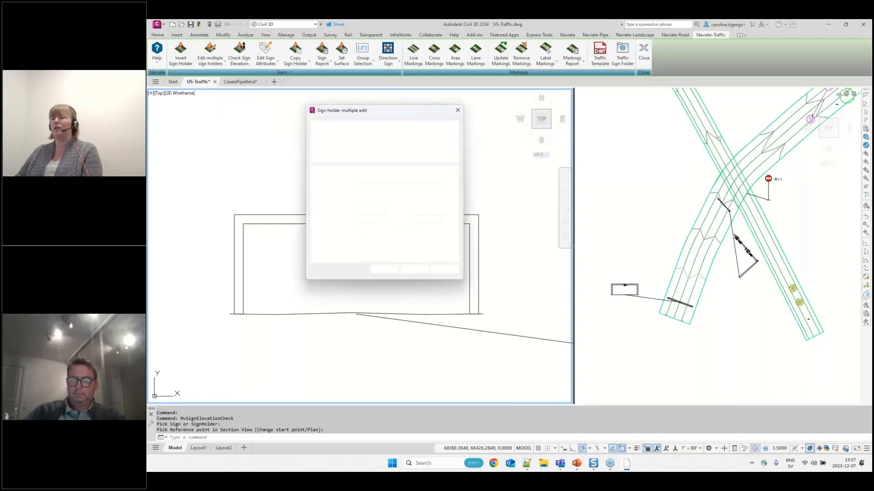
{"action": "left_click_drag", "start_coordinate": [396, 111], "coordinate": [570, 113]}
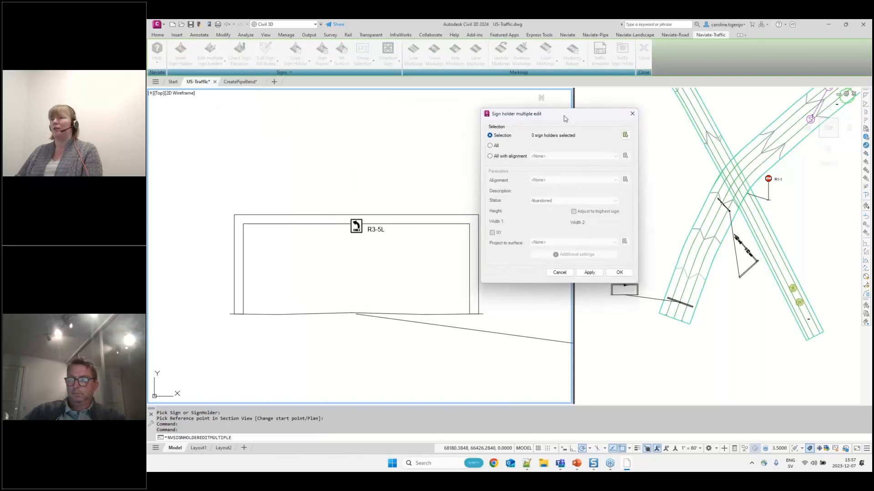
{"action": "left_click", "coordinate": [490, 145]}
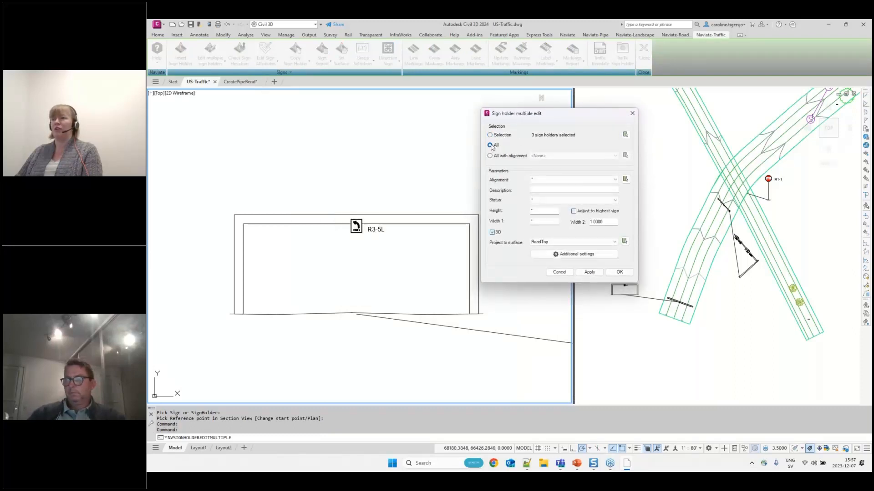
- Increase the section view scale for all sign holders and review the enlarged gantry section
{"action": "left_click", "coordinate": [572, 256]}
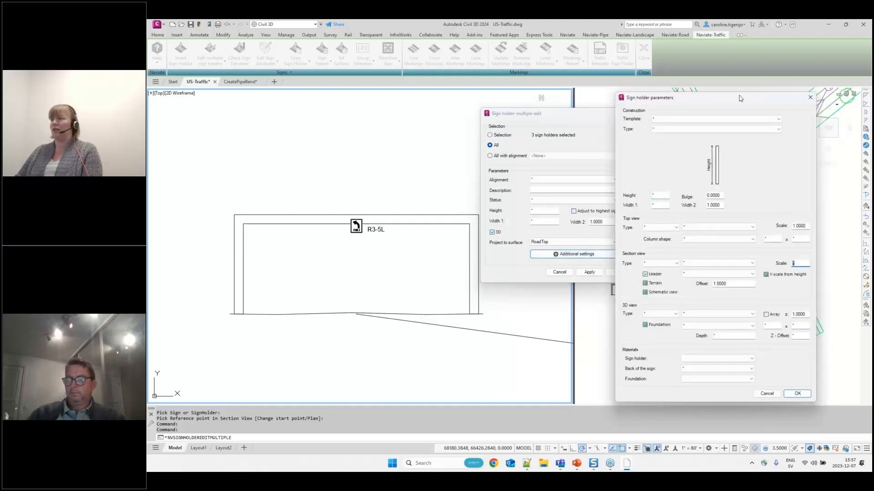
{"action": "left_click_drag", "start_coordinate": [665, 97], "coordinate": [561, 83]}
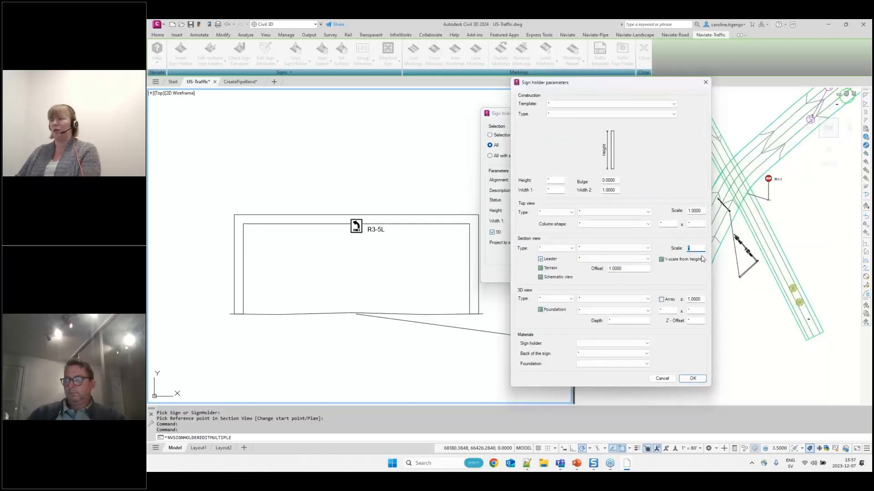
{"action": "left_click", "coordinate": [694, 380]}
{"action": "left_click", "coordinate": [587, 272]}
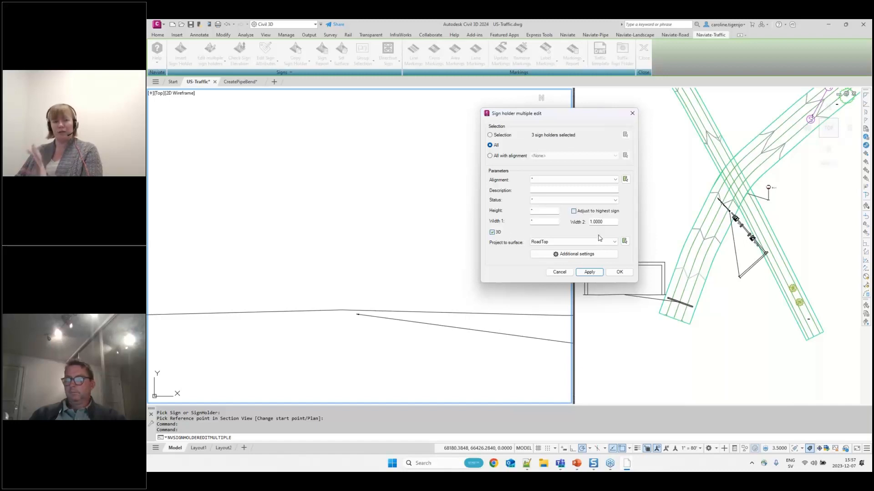
{"action": "left_click", "coordinate": [619, 273]}
{"action": "left_click", "coordinate": [460, 235]}
{"action": "scroll", "coordinate": [438, 247], "scroll_direction": "down", "scroll_amount": 3}
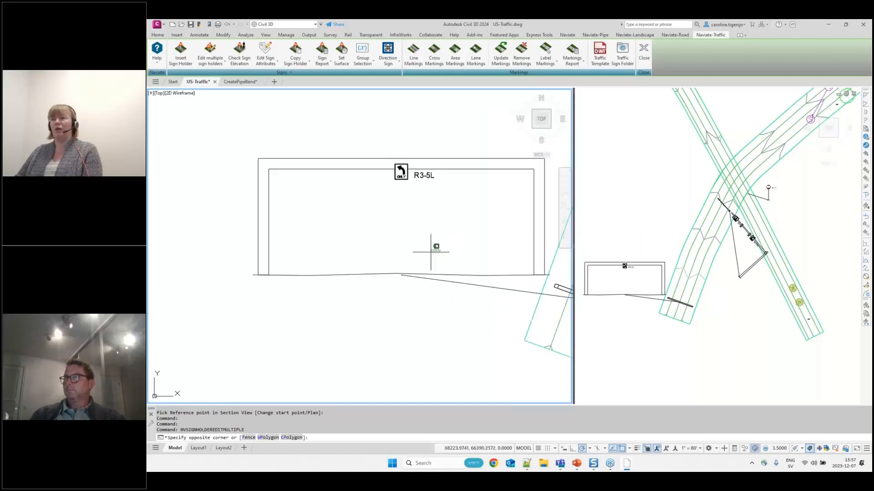
{"action": "scroll", "coordinate": [446, 237], "scroll_direction": "down", "scroll_amount": 5}
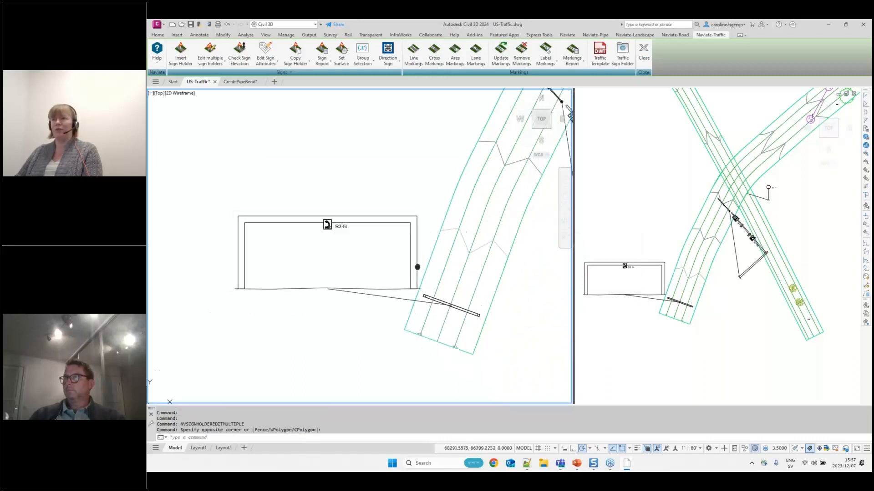
- Start inserting a sign holder and check the sizes available for the regulatory sign R1-5aL
{"action": "left_click", "coordinate": [211, 63]}
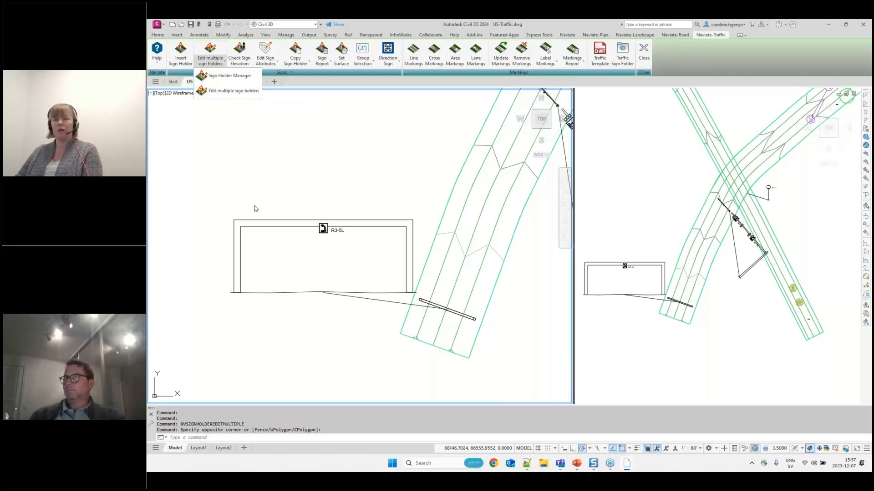
{"action": "left_click", "coordinate": [251, 173]}
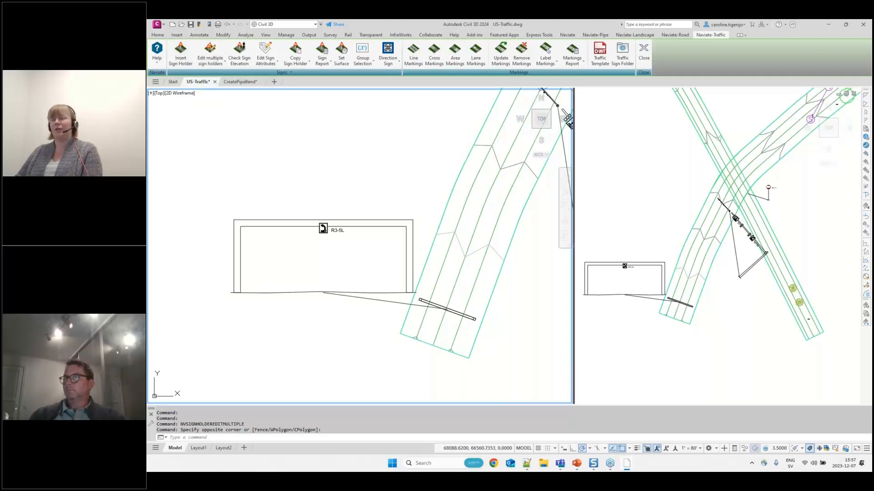
{"action": "left_click", "coordinate": [181, 54]}
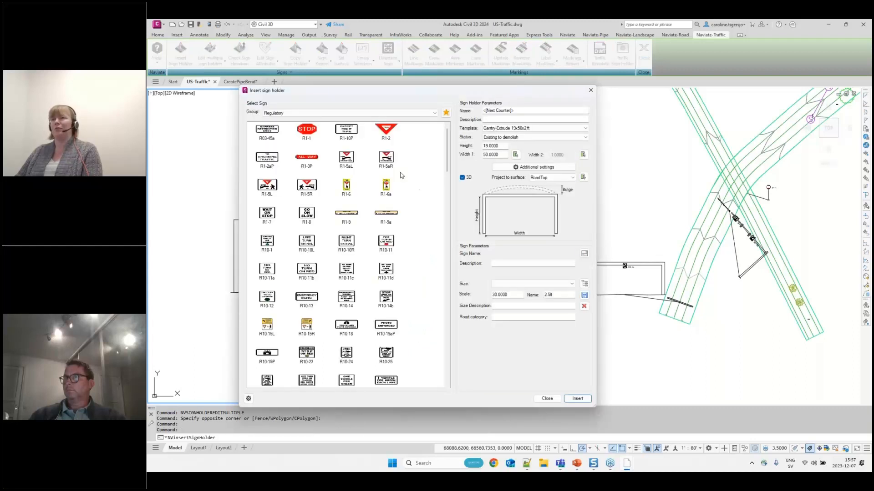
{"action": "left_click", "coordinate": [347, 159]}
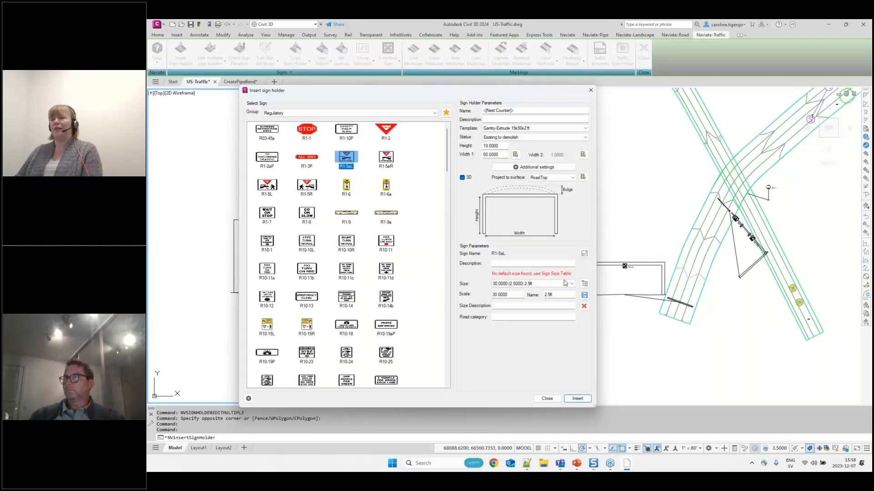
{"action": "left_click", "coordinate": [568, 283]}
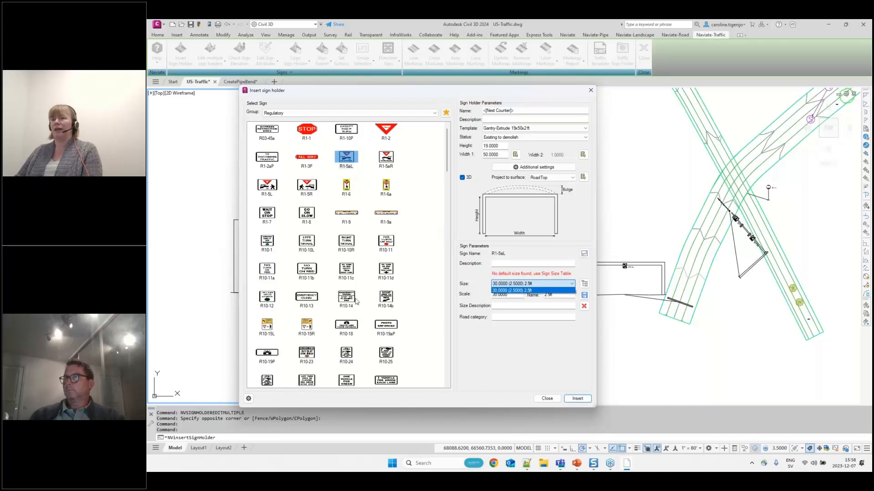
- Select the R2-1-80 speed limit sign and set its size to 30"x36" Conventional Road, Multilane
{"action": "scroll", "coordinate": [356, 300], "scroll_direction": "down", "scroll_amount": 10}
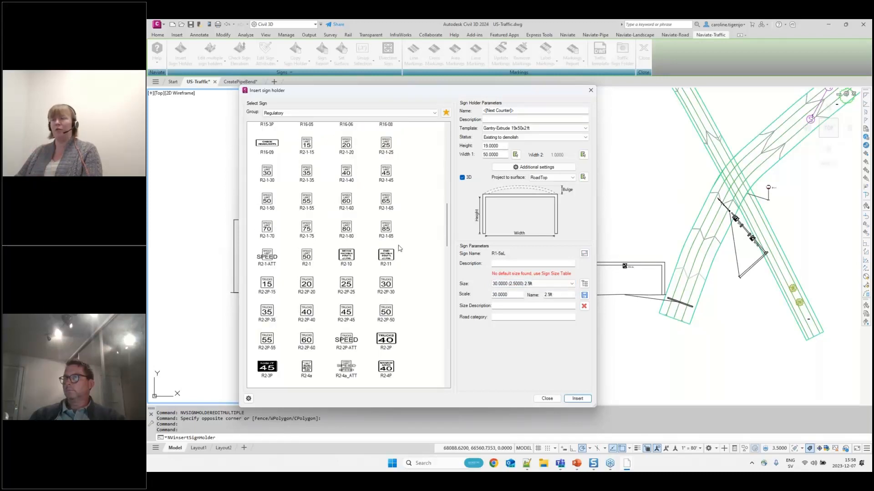
{"action": "left_click", "coordinate": [347, 231]}
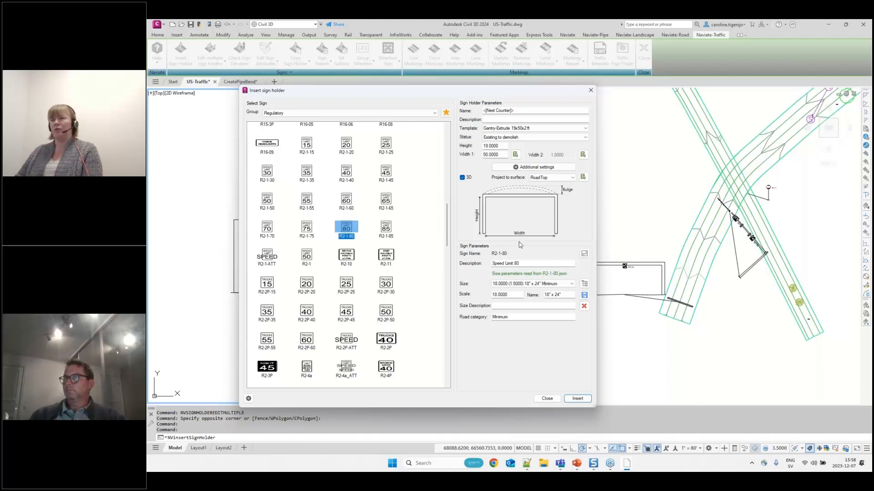
{"action": "left_click", "coordinate": [570, 285]}
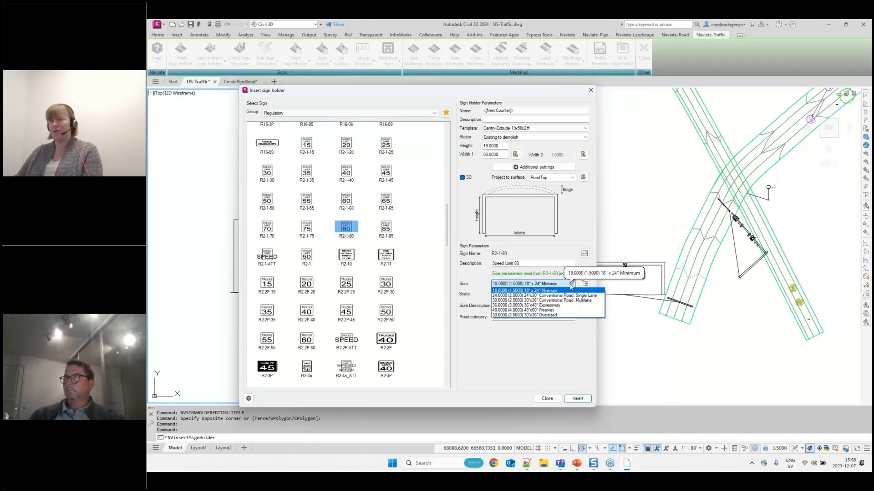
{"action": "left_click", "coordinate": [508, 301]}
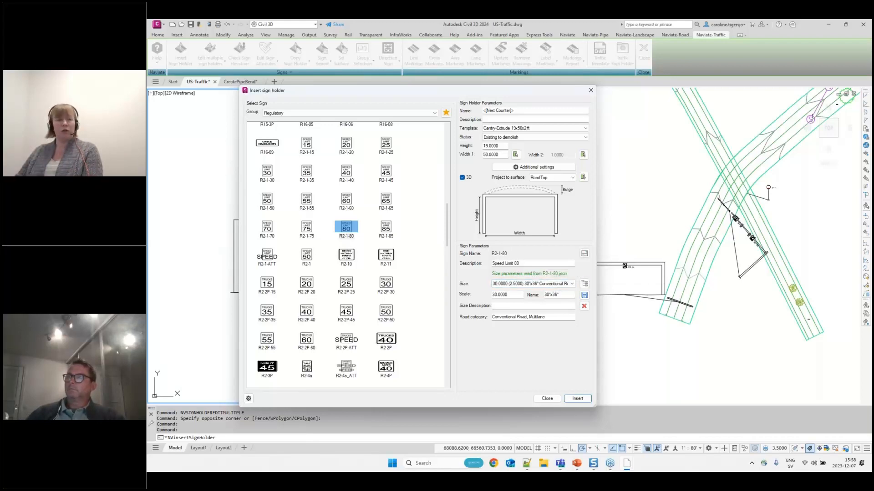
- View the Swedish and Finnish sign size screenshots in Snagit Editor, return to Civil 3D and close the sign holder insertion
{"action": "left_click_drag", "start_coordinate": [147, 86], "coordinate": [459, 58]}
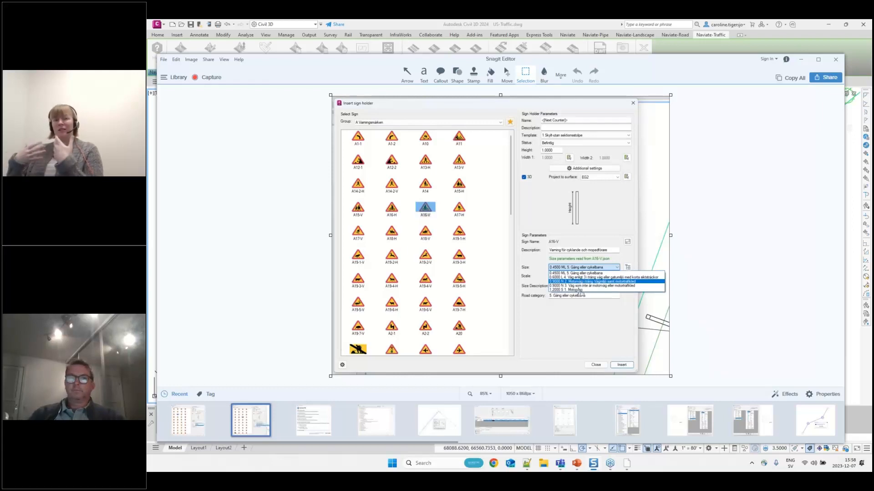
{"action": "left_click", "coordinate": [182, 427]}
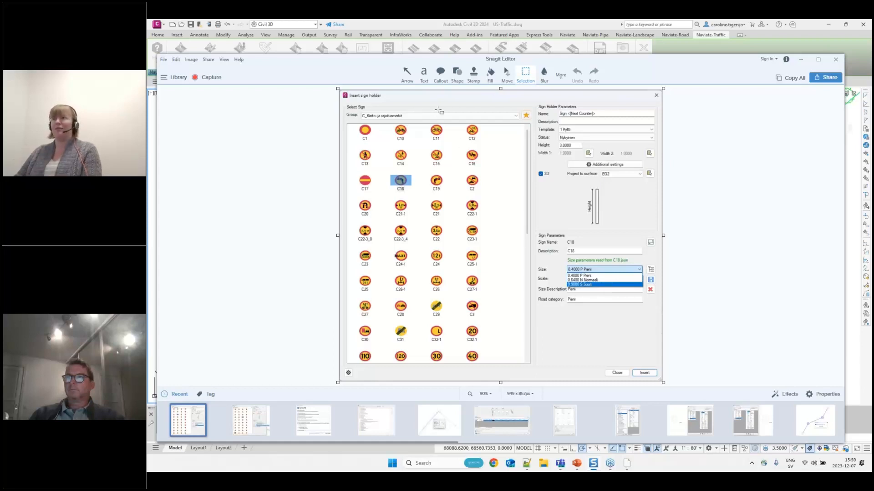
{"action": "left_click", "coordinate": [465, 31]}
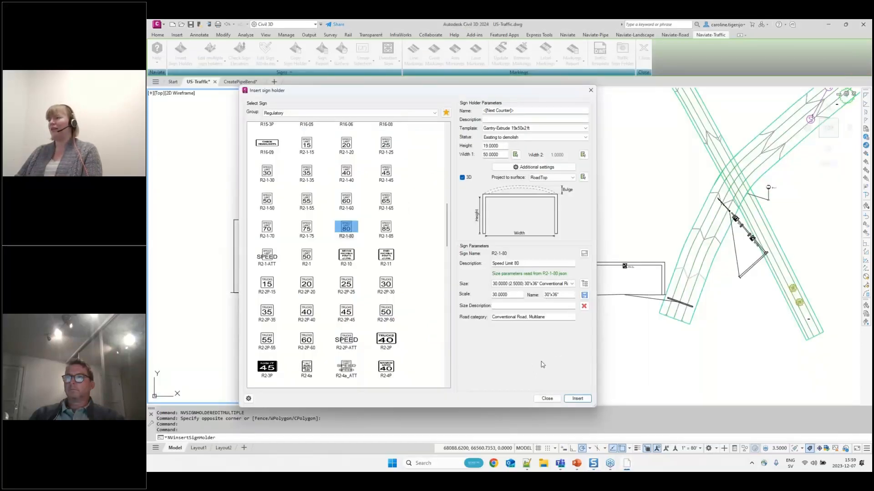
{"action": "left_click", "coordinate": [547, 399]}
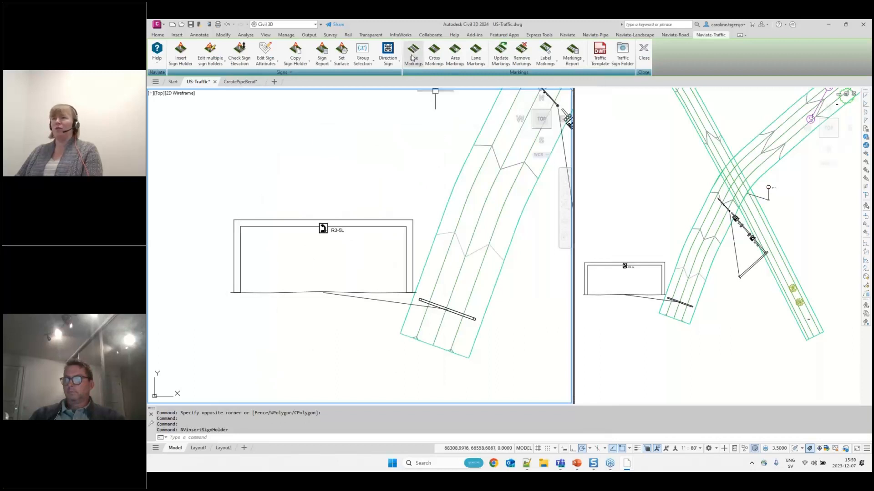
- Start a line marking along the road's lane line with the Broken white line template and open the line marking settings
{"action": "left_click", "coordinate": [412, 58]}
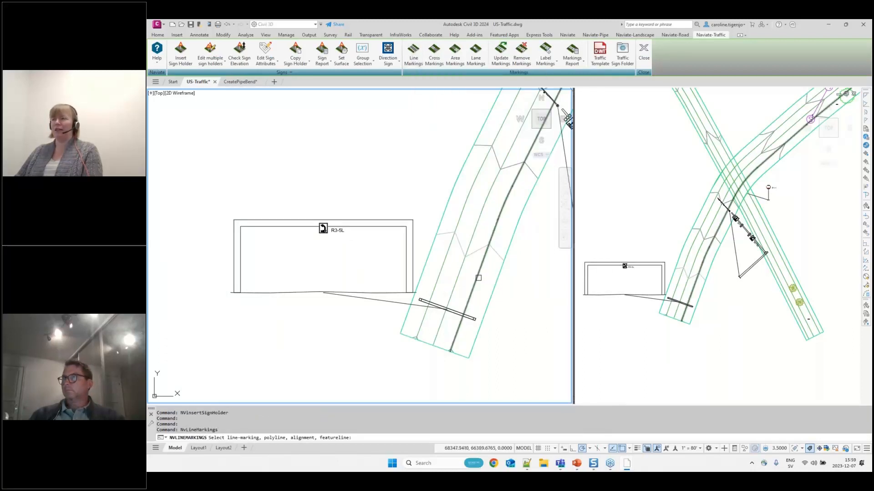
{"action": "left_click", "coordinate": [478, 278]}
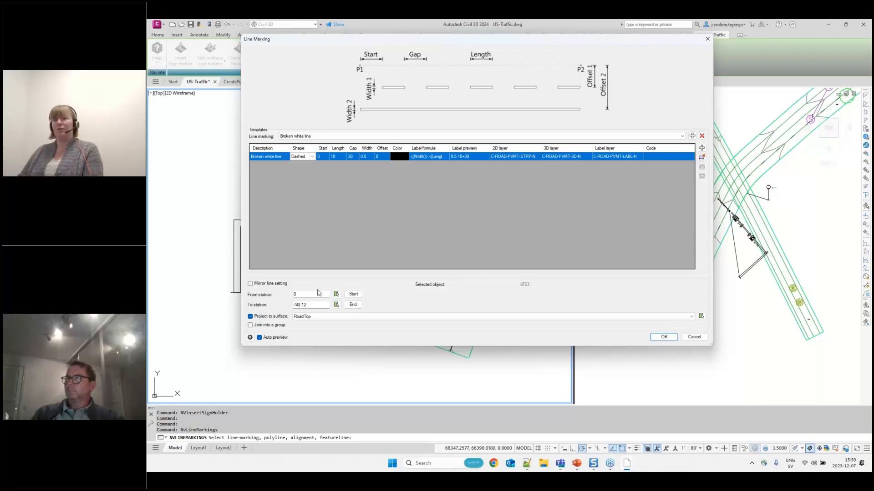
{"action": "left_click", "coordinate": [249, 337]}
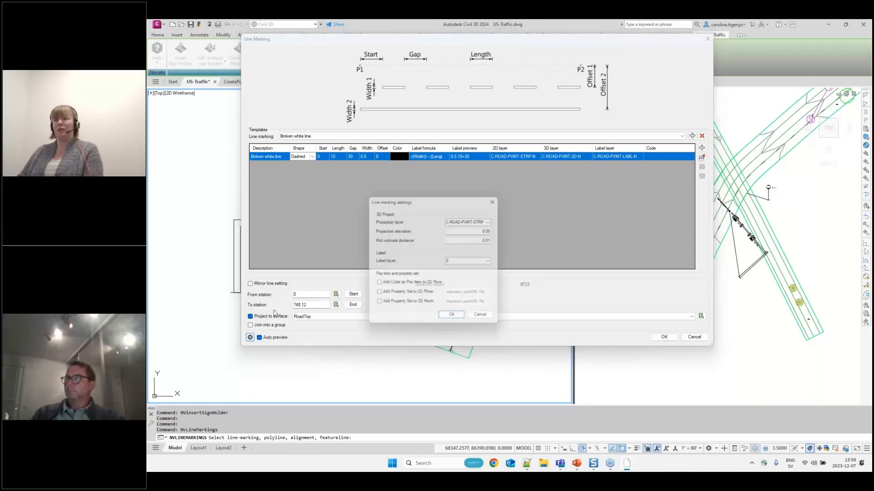
- Enable adding a property set to the 2D polyline, review the selectable property sets, and cancel the line marking
{"action": "left_click", "coordinate": [377, 295]}
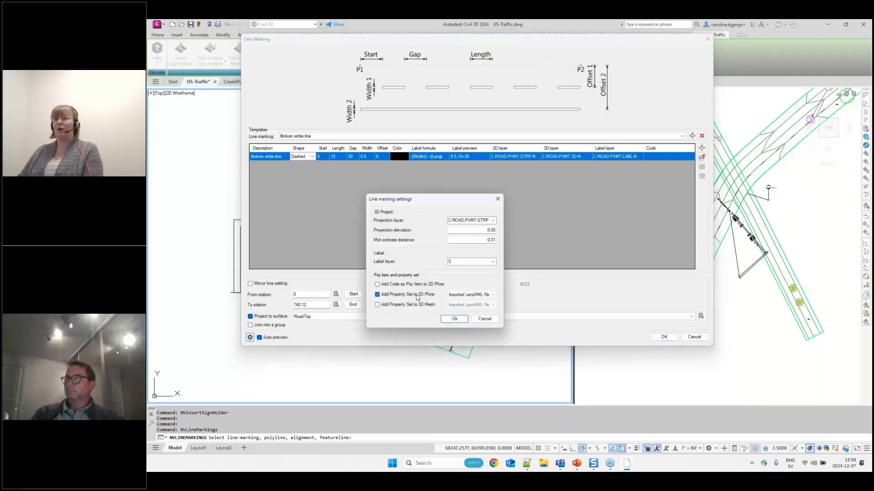
{"action": "left_click", "coordinate": [478, 297]}
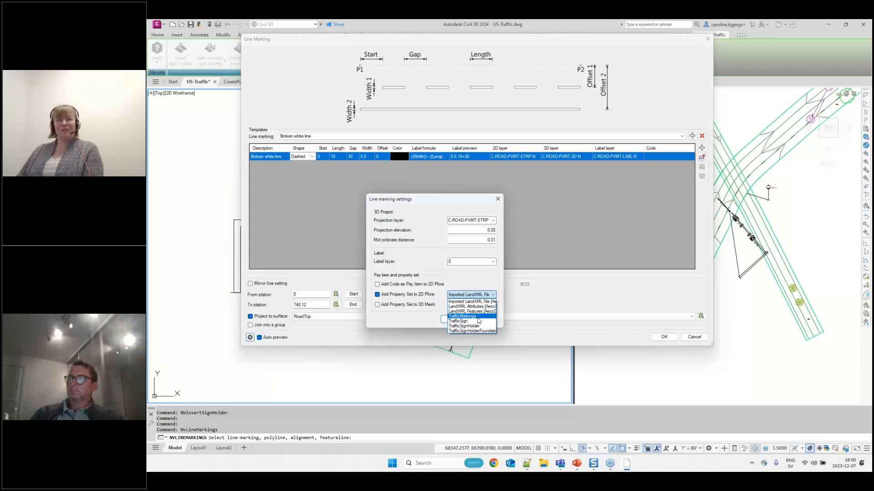
{"action": "left_click", "coordinate": [447, 204]}
{"action": "left_click", "coordinate": [497, 199]}
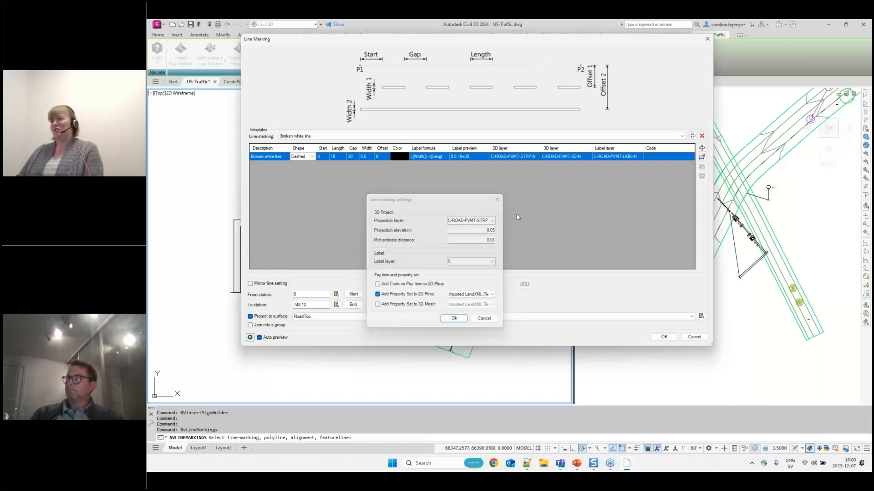
{"action": "left_click", "coordinate": [694, 337]}
{"action": "left_click", "coordinate": [507, 310]}
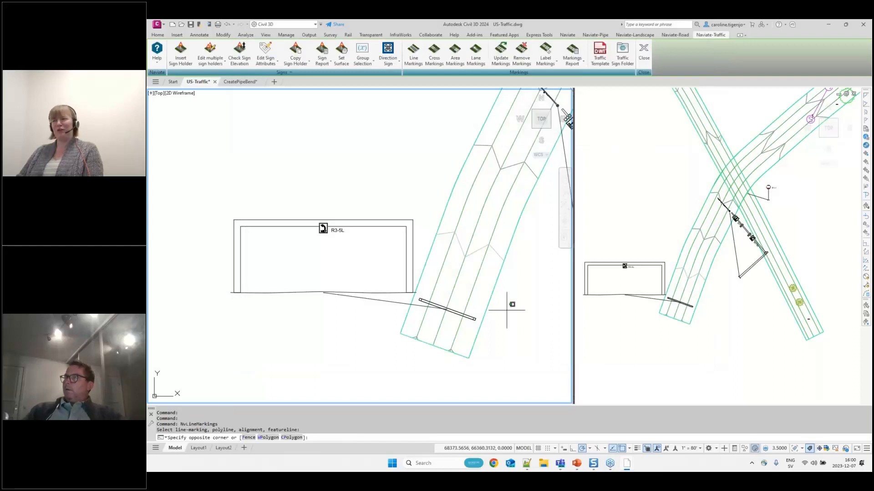
{"action": "key", "text": "Escape"}
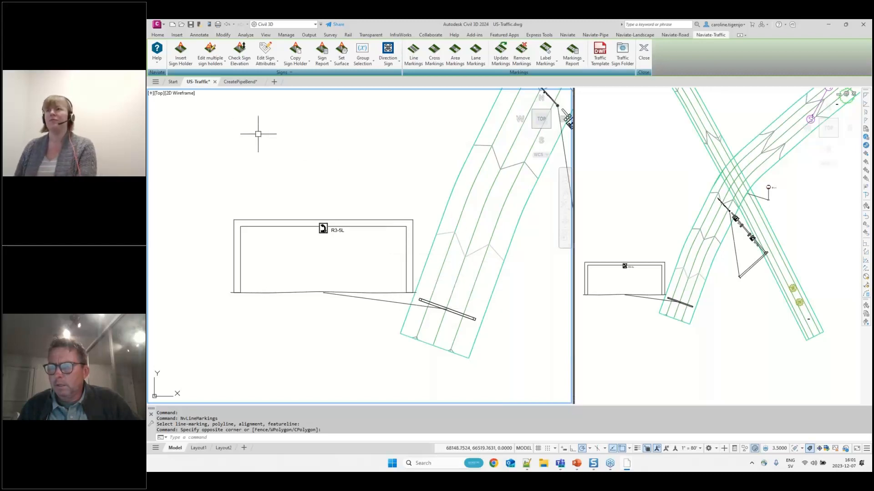
- Switch to the CreatePipeBend drawing and examine the junction where the branch pipe meets the main pipe
{"action": "left_click", "coordinate": [244, 83]}
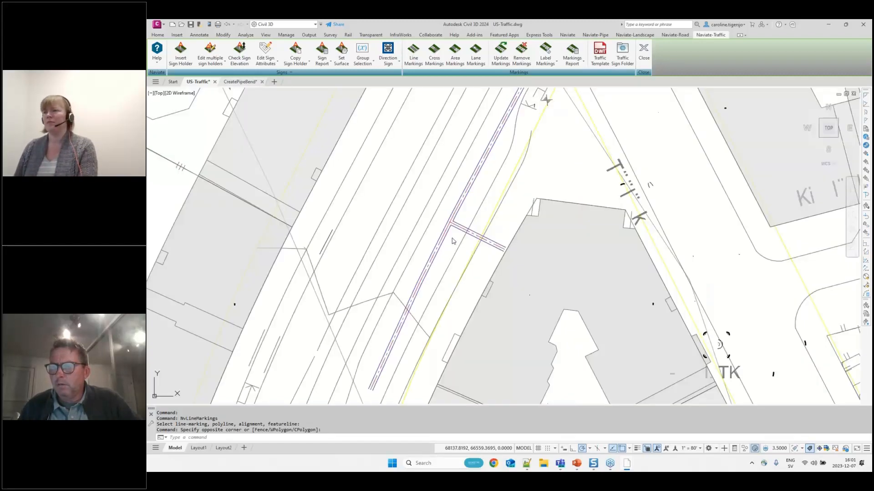
{"action": "scroll", "coordinate": [457, 217], "scroll_direction": "up", "scroll_amount": 2}
{"action": "scroll", "coordinate": [457, 217], "scroll_direction": "up", "scroll_amount": 3}
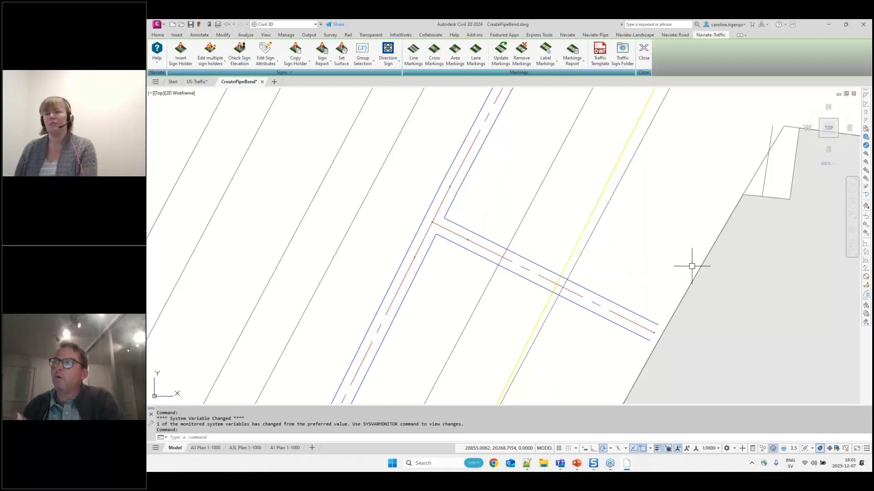
{"action": "mouse_move", "coordinate": [692, 266]}
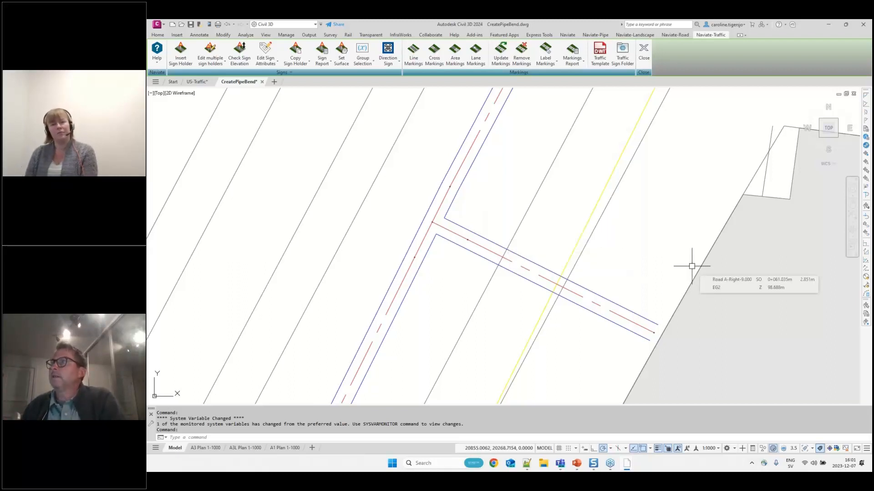